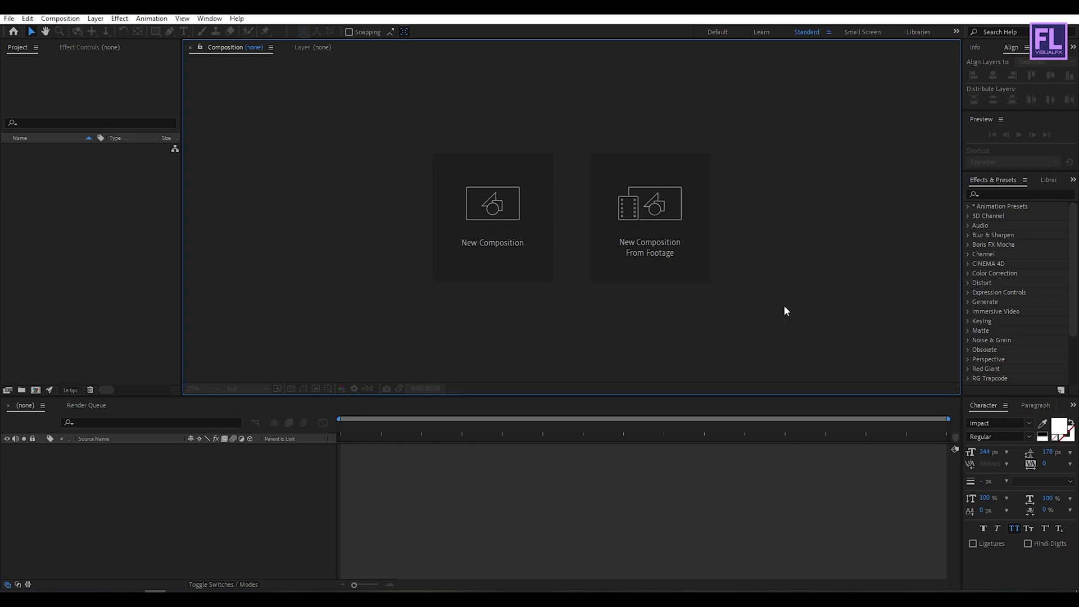
Step: Create the Animation 1 composition: HDTV 1080 29.97 fps, duration 0;00;16;00
{"action": "left_click", "coordinate": [460, 226]}
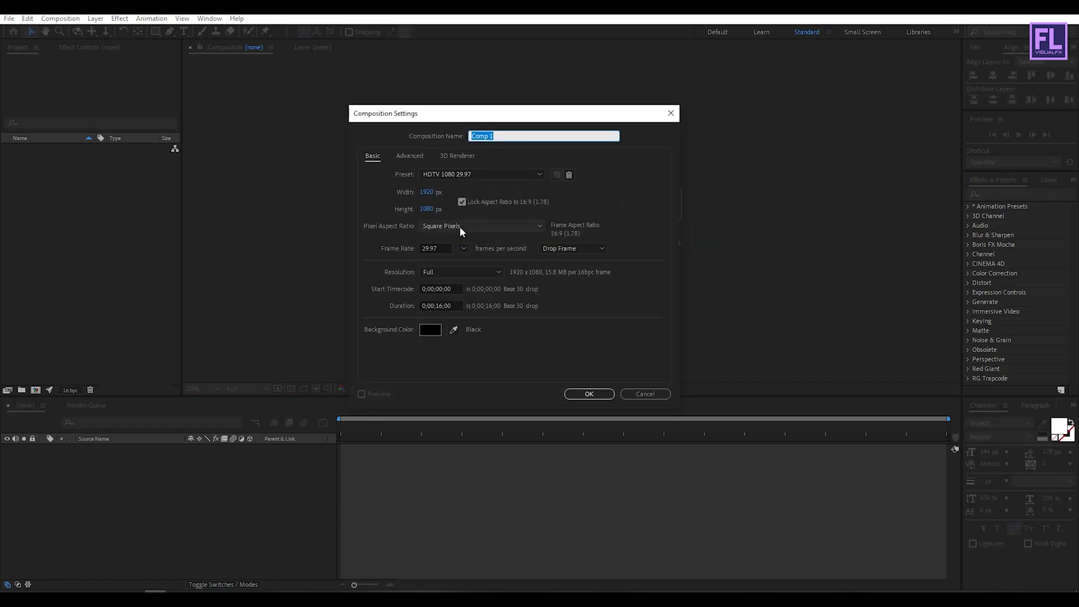
{"action": "type", "text": "Animation"}
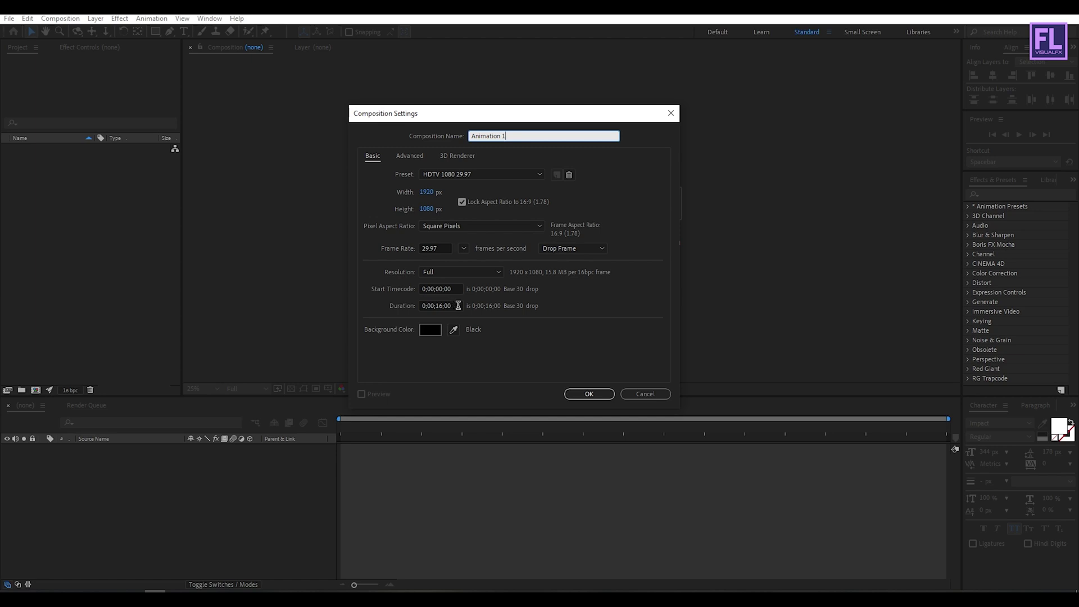
{"action": "left_click_drag", "start_coordinate": [458, 305], "coordinate": [370, 306]}
{"action": "left_click", "coordinate": [531, 336]}
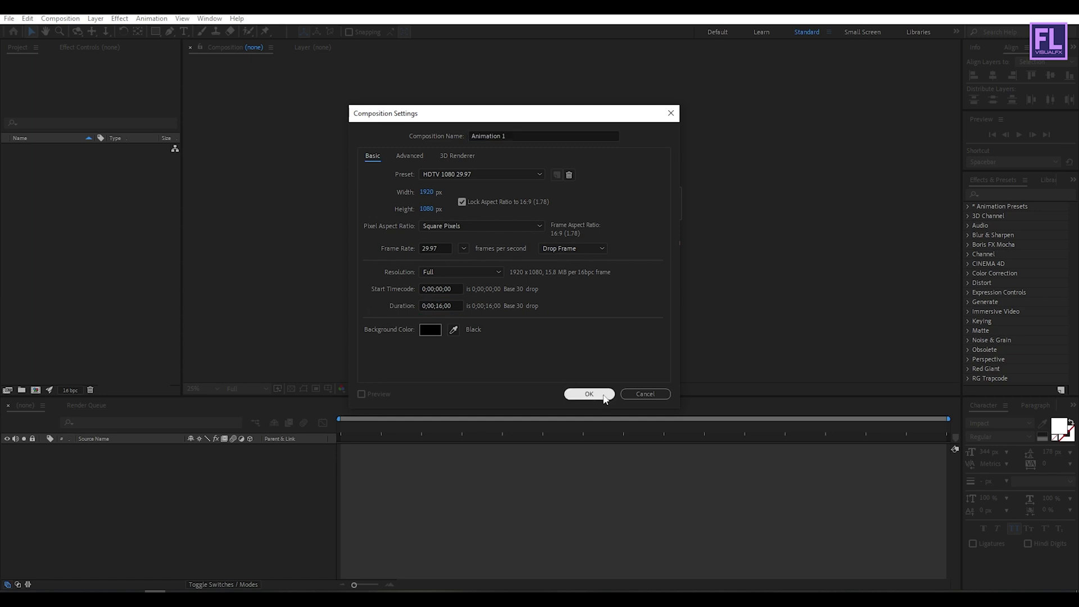
{"action": "left_click", "coordinate": [590, 394]}
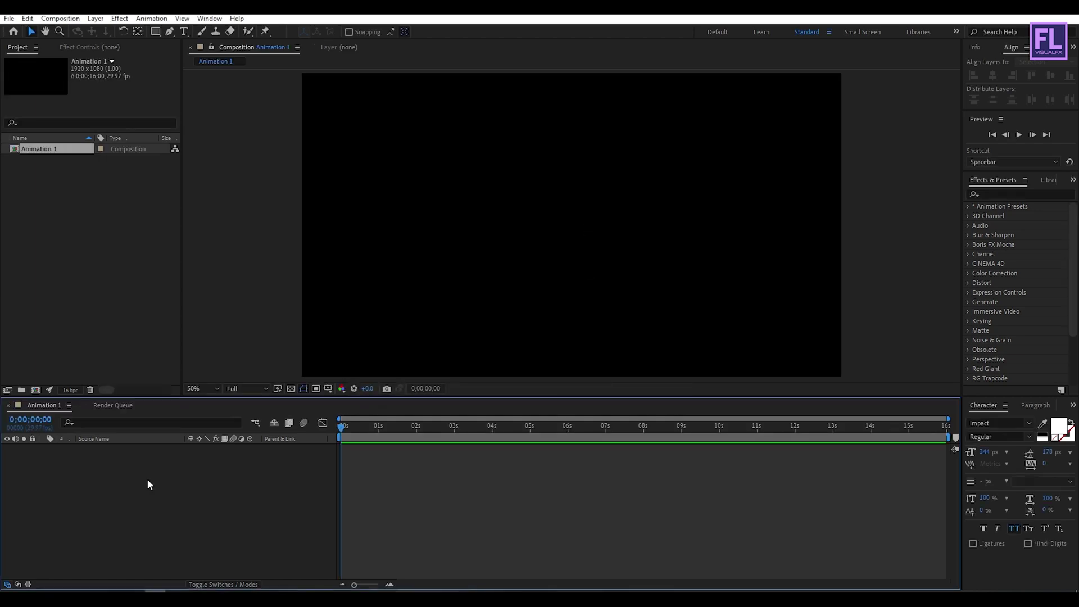
Step: Add a text layer reading FLIMLION and VISUALFX on two lines
{"action": "right_click", "coordinate": [99, 490]}
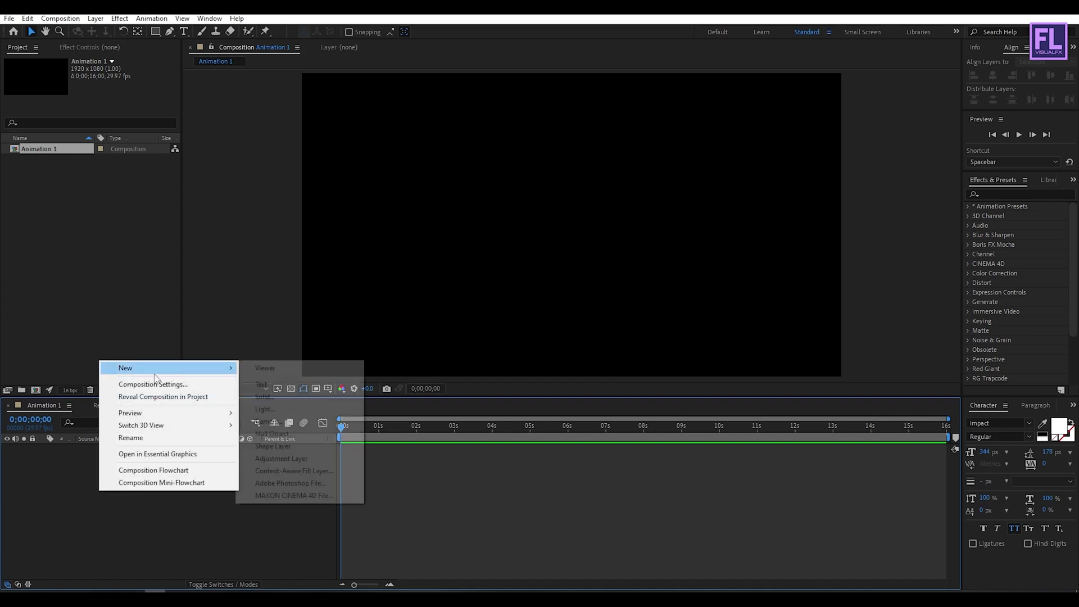
{"action": "mouse_move", "coordinate": [157, 369]}
{"action": "left_click", "coordinate": [272, 381]}
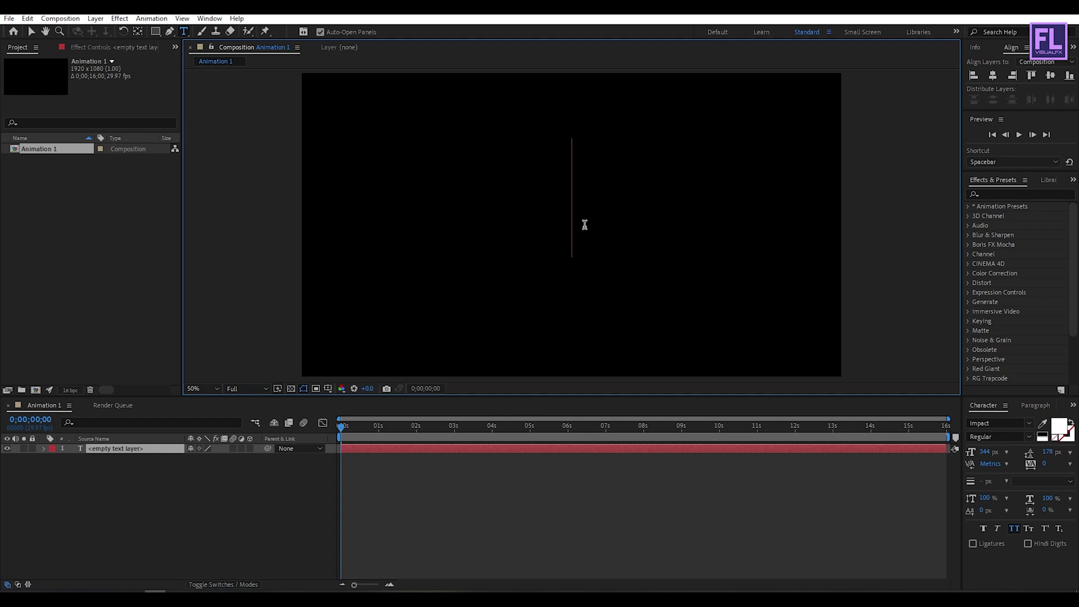
{"action": "type", "text": "flimlion"}
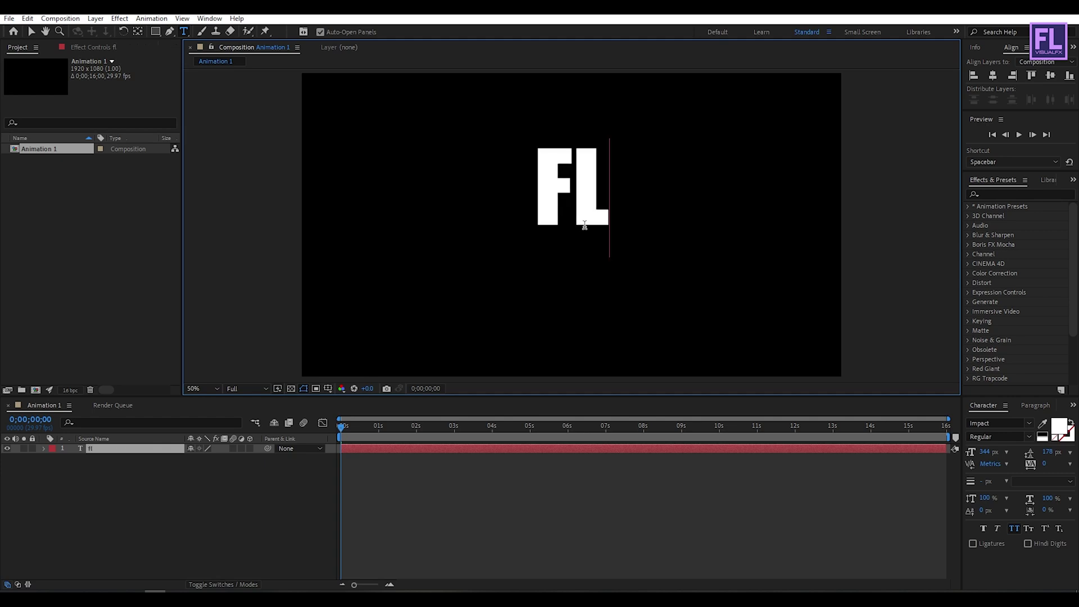
{"action": "key", "text": "Return"}
{"action": "type", "text": "visualfx"}
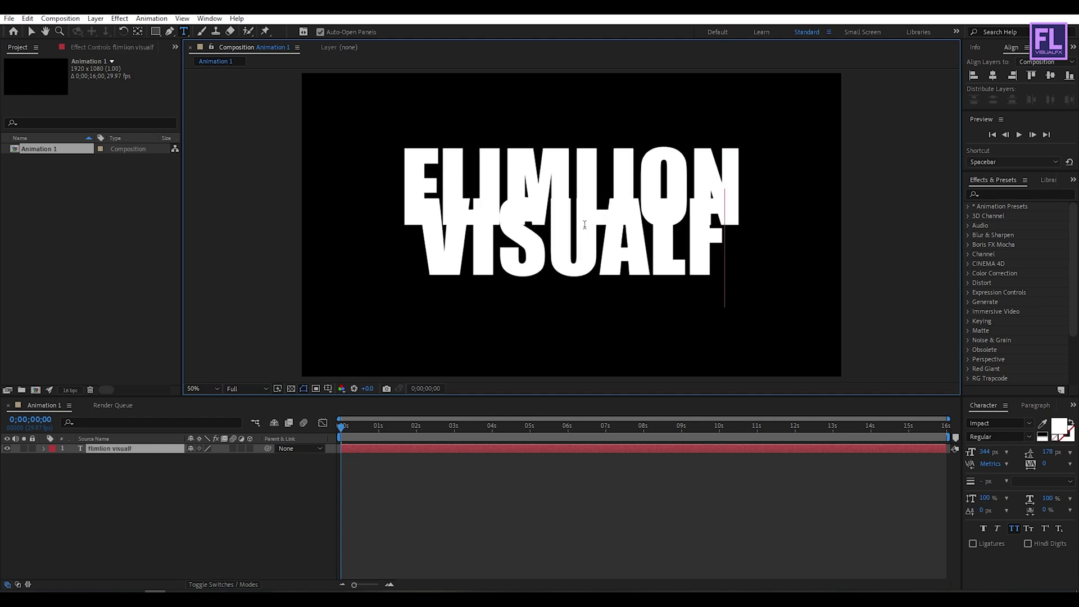
Step: Set VISUALFX to 199 px with tracking 220, then add a PRESENTS third line
{"action": "key", "text": "shift+Home"}
{"action": "left_click_drag", "start_coordinate": [985, 452], "coordinate": [891, 434]}
{"action": "left_click_drag", "start_coordinate": [1045, 463], "coordinate": [1077, 464]}
{"action": "left_click", "coordinate": [720, 242]}
{"action": "key", "text": "Return"}
{"action": "type", "text": "presents"}
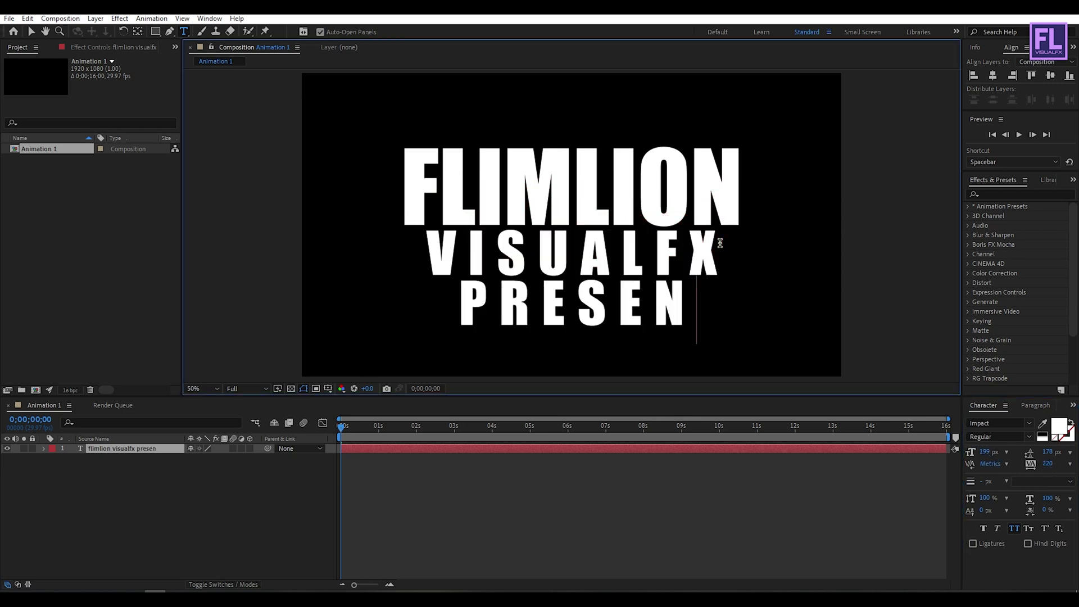
Step: Shrink PRESENTS to 48 px with wide letter spacing
{"action": "right_click", "coordinate": [720, 243]}
{"action": "key", "text": "Escape"}
{"action": "key", "text": "shift+Home"}
{"action": "left_click_drag", "start_coordinate": [985, 451], "coordinate": [884, 436]}
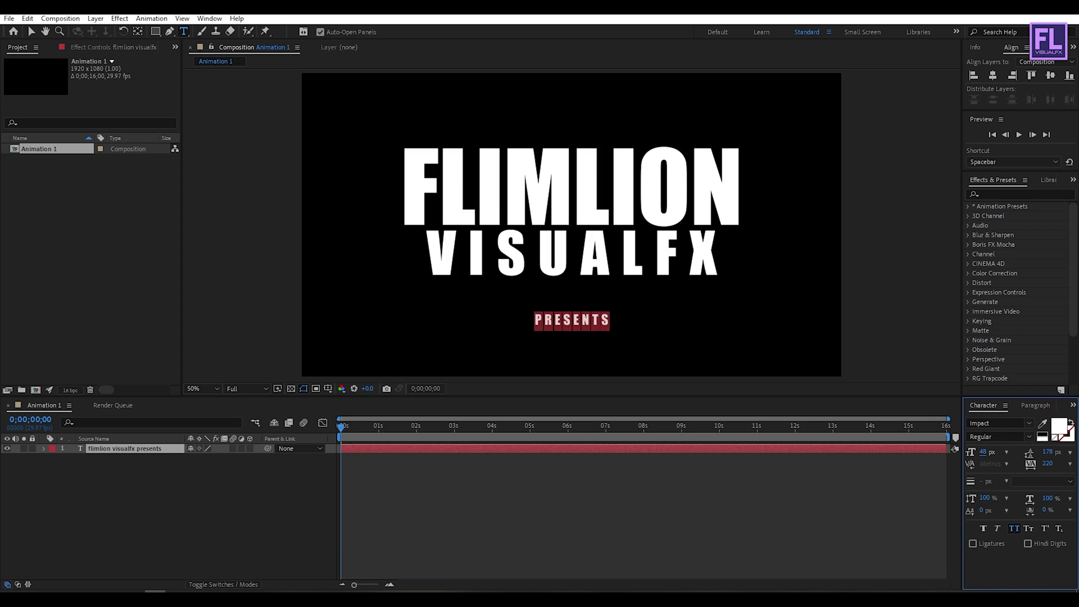
{"action": "left_click_drag", "start_coordinate": [1048, 463], "coordinate": [978, 440]}
{"action": "left_click", "coordinate": [194, 499]}
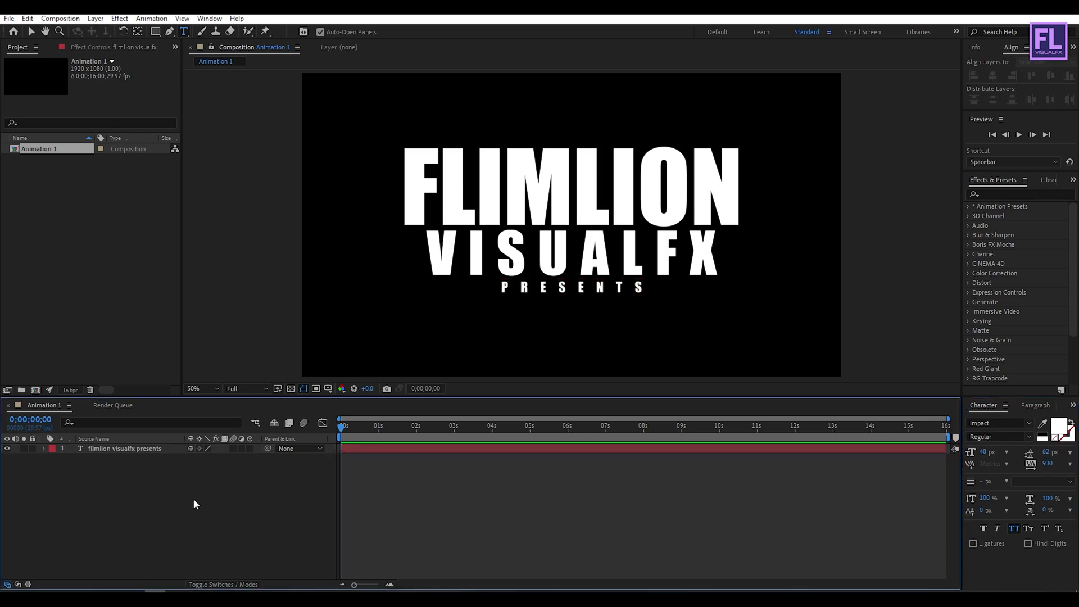
Step: Centre the title vertically in the composition and scale it down slightly
{"action": "key", "text": "v"}
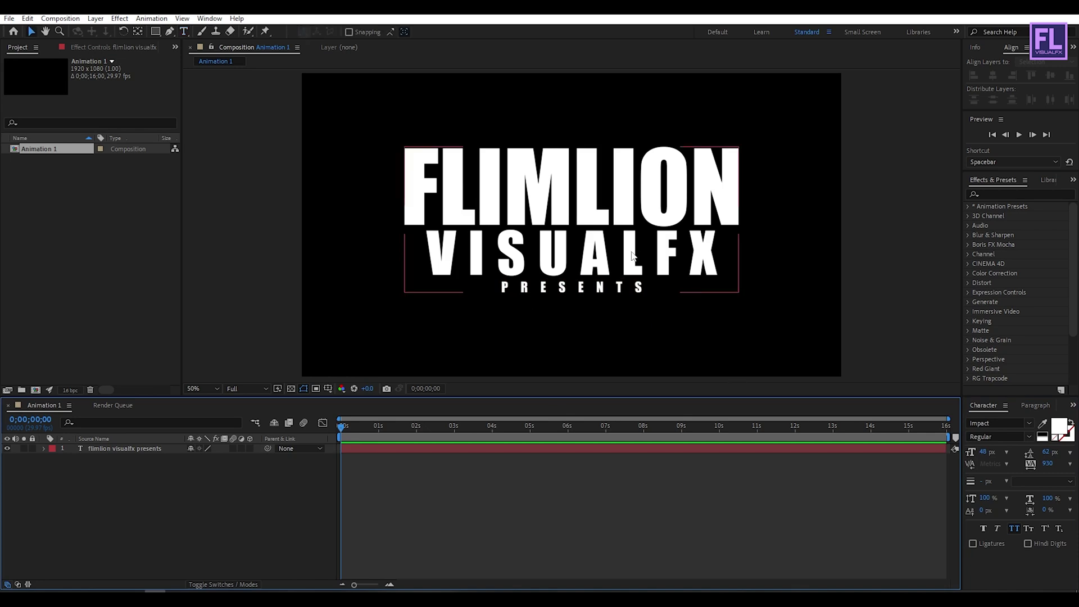
{"action": "left_click", "coordinate": [632, 256]}
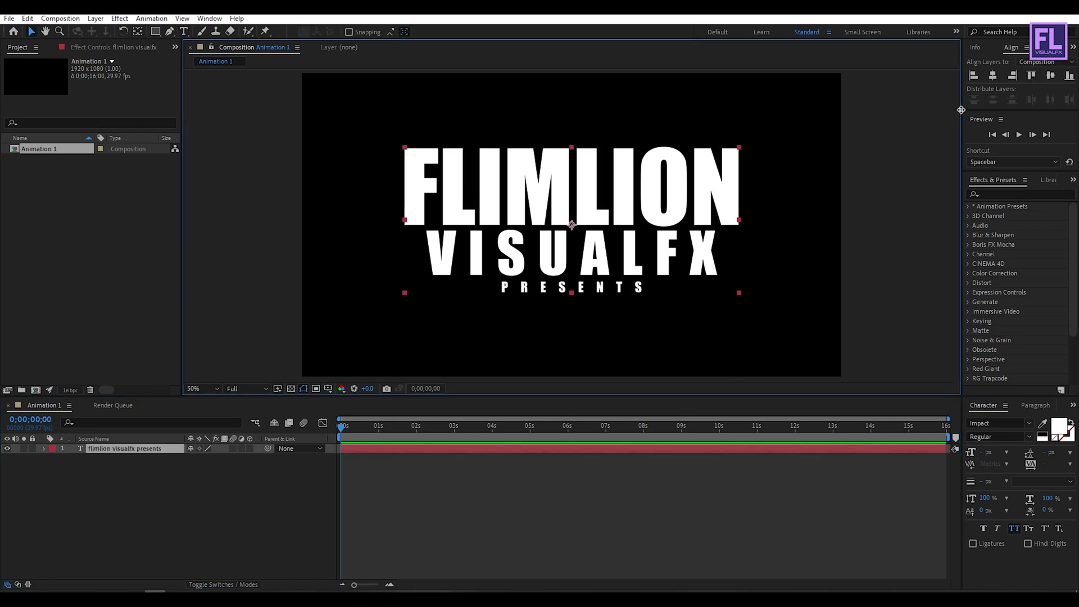
{"action": "left_click", "coordinate": [1052, 77]}
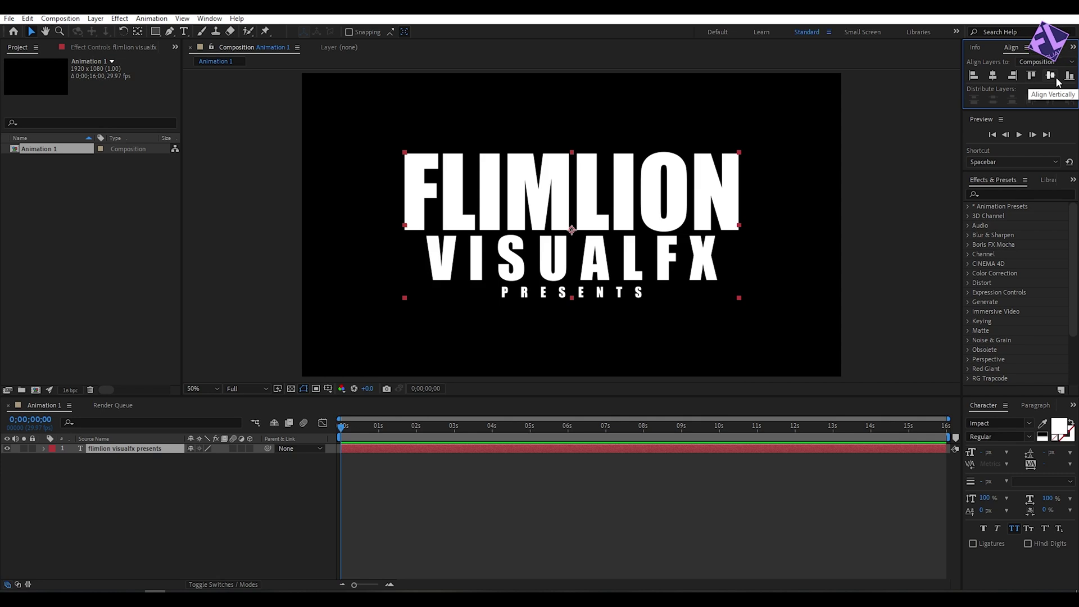
{"action": "key", "text": "apostrophe"}
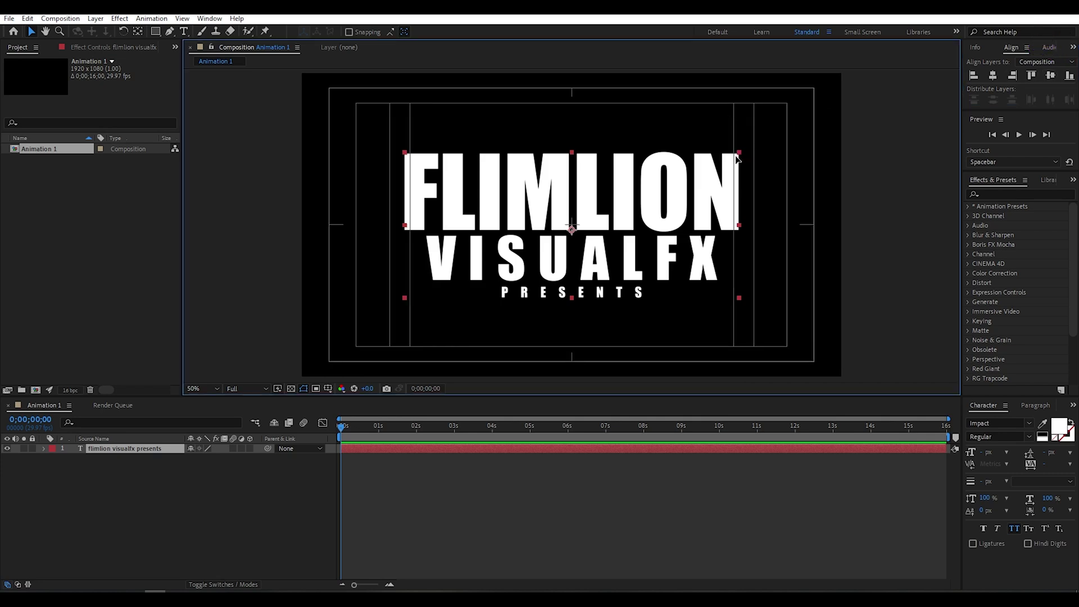
{"action": "left_click_drag", "start_coordinate": [738, 156], "coordinate": [736, 157]}
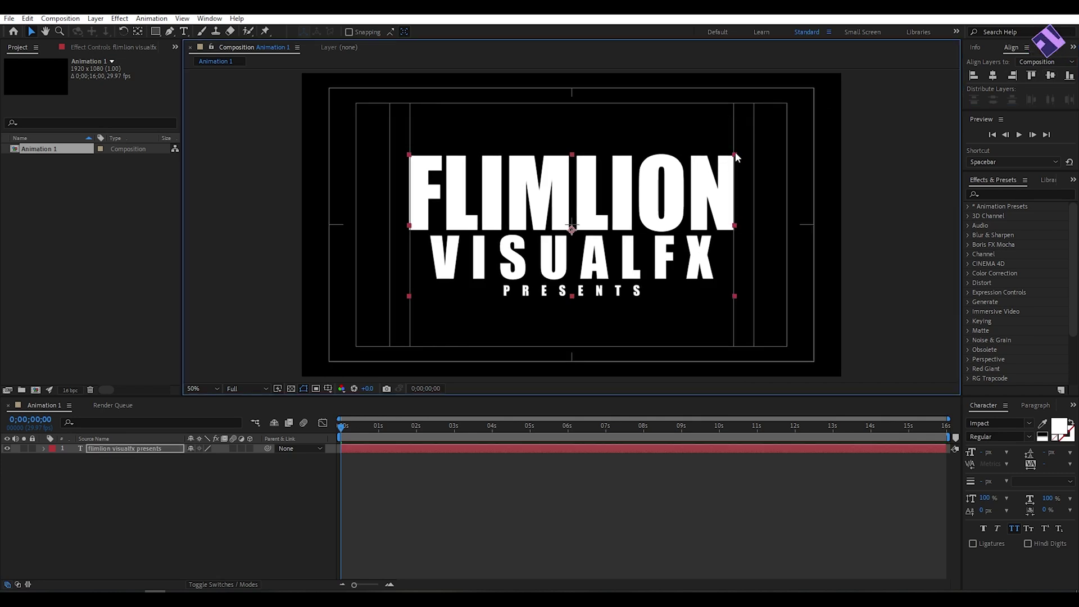
{"action": "left_click", "coordinate": [739, 163]}
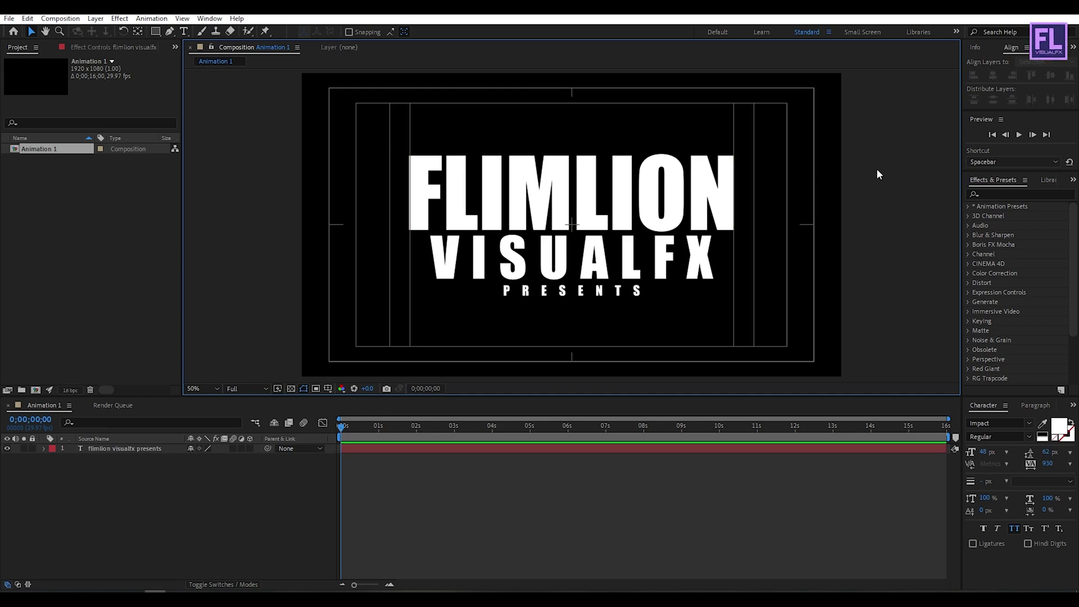
{"action": "key", "text": "apostrophe"}
{"action": "left_click", "coordinate": [225, 514]}
Step: Make the title layer 3D and add a Tracking animator to it
{"action": "left_click", "coordinate": [120, 450]}
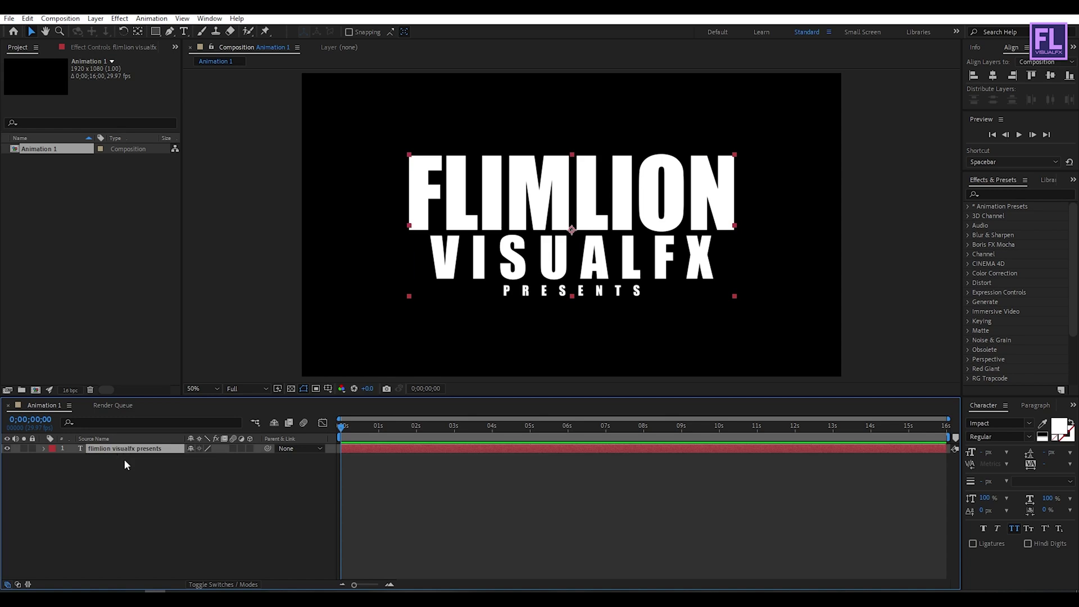
{"action": "left_click", "coordinate": [251, 448]}
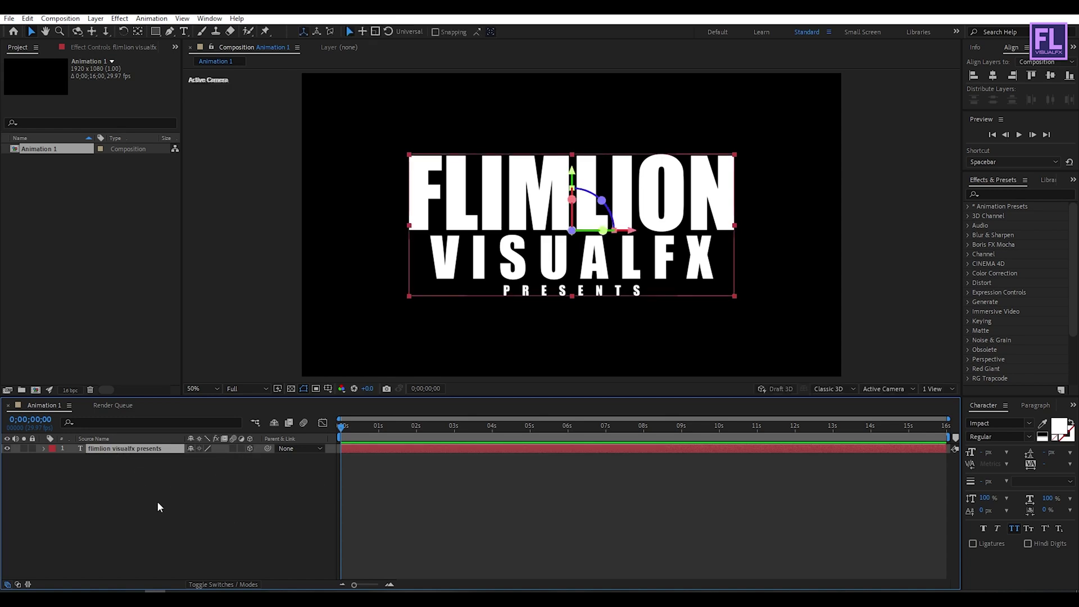
{"action": "left_click", "coordinate": [45, 448]}
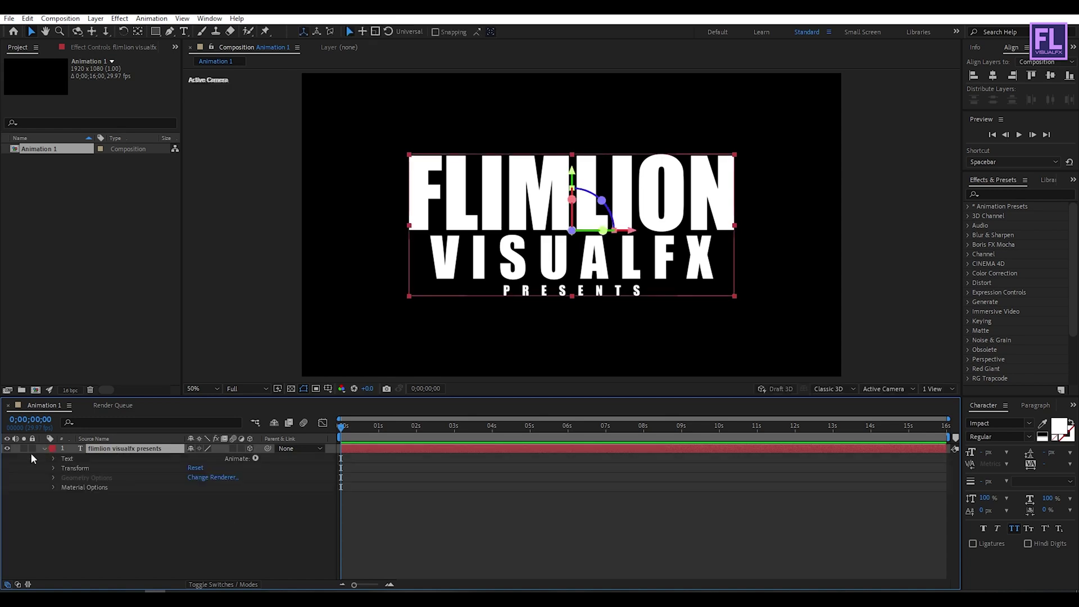
{"action": "left_click", "coordinate": [256, 459]}
{"action": "left_click", "coordinate": [298, 377]}
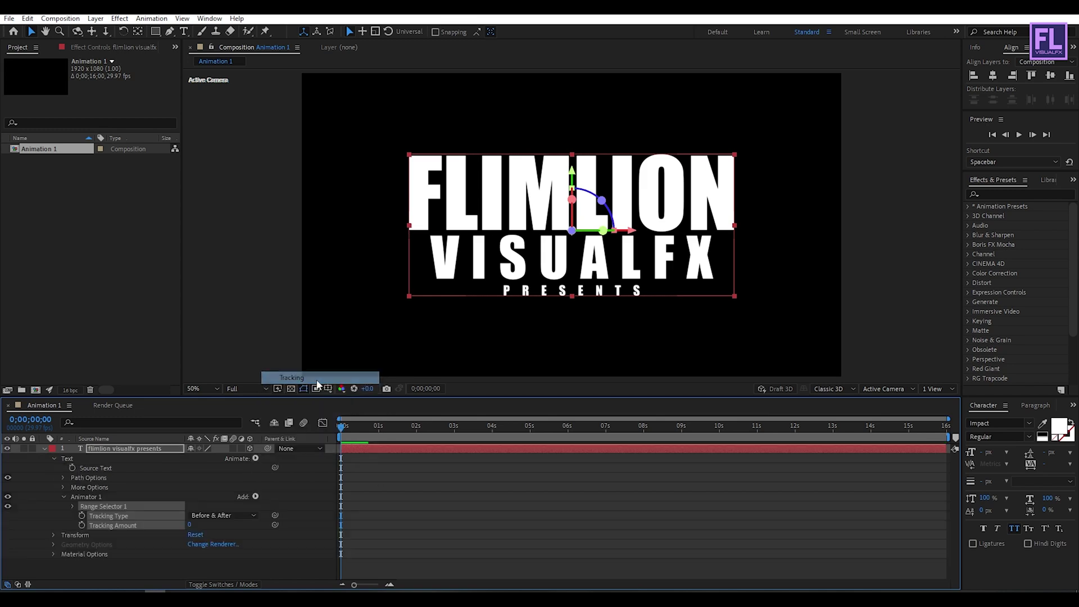
Step: Keyframe Tracking Amount at about -30 at 7 seconds
{"action": "left_click_drag", "start_coordinate": [379, 429], "coordinate": [606, 433]}
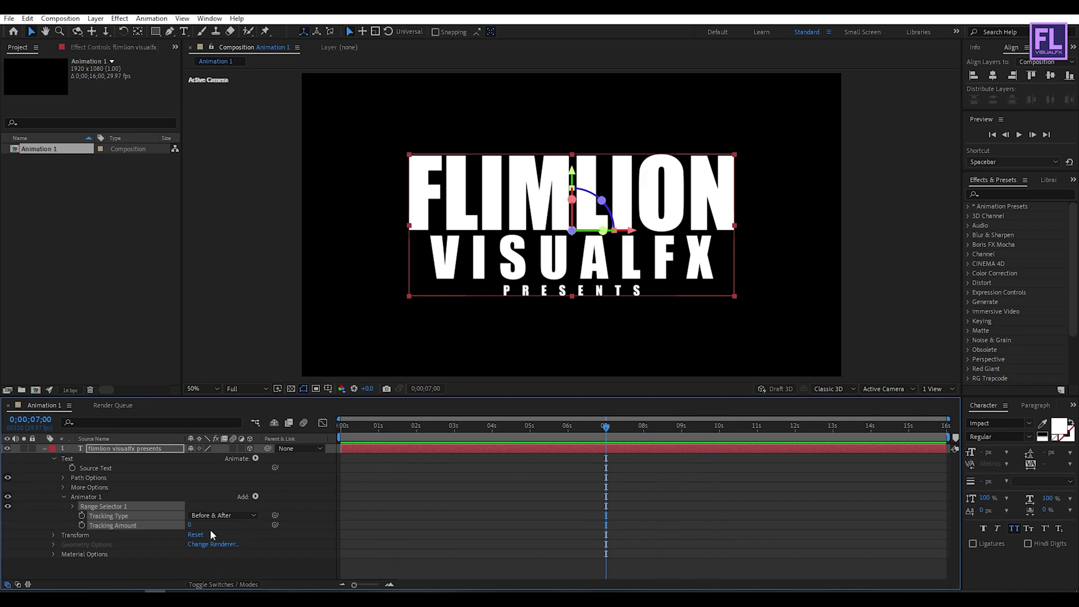
{"action": "left_click", "coordinate": [110, 525]}
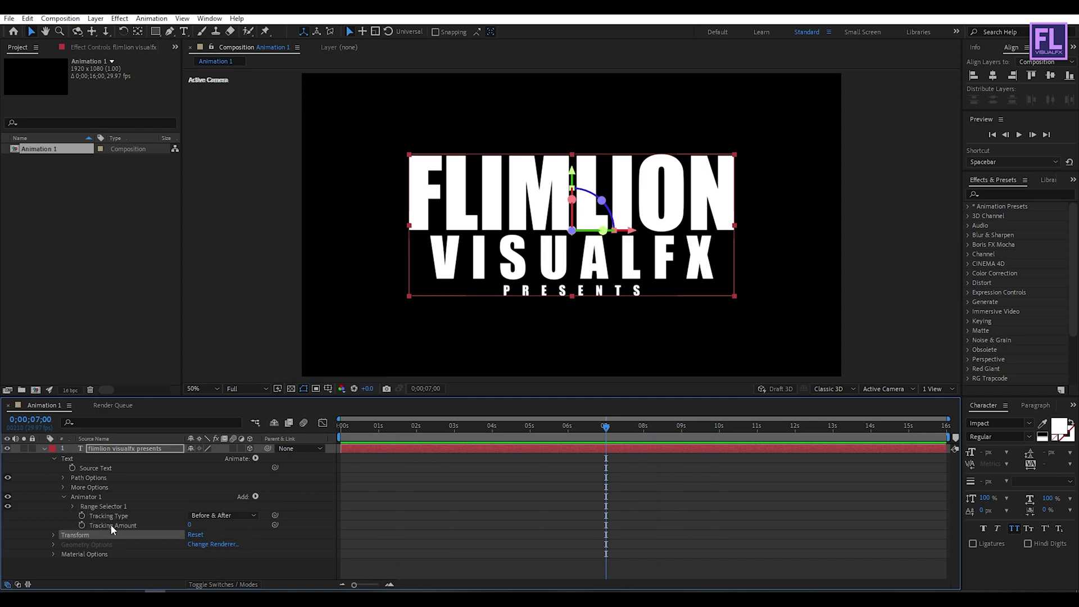
{"action": "left_click", "coordinate": [81, 526]}
{"action": "left_click_drag", "start_coordinate": [191, 525], "coordinate": [173, 525]}
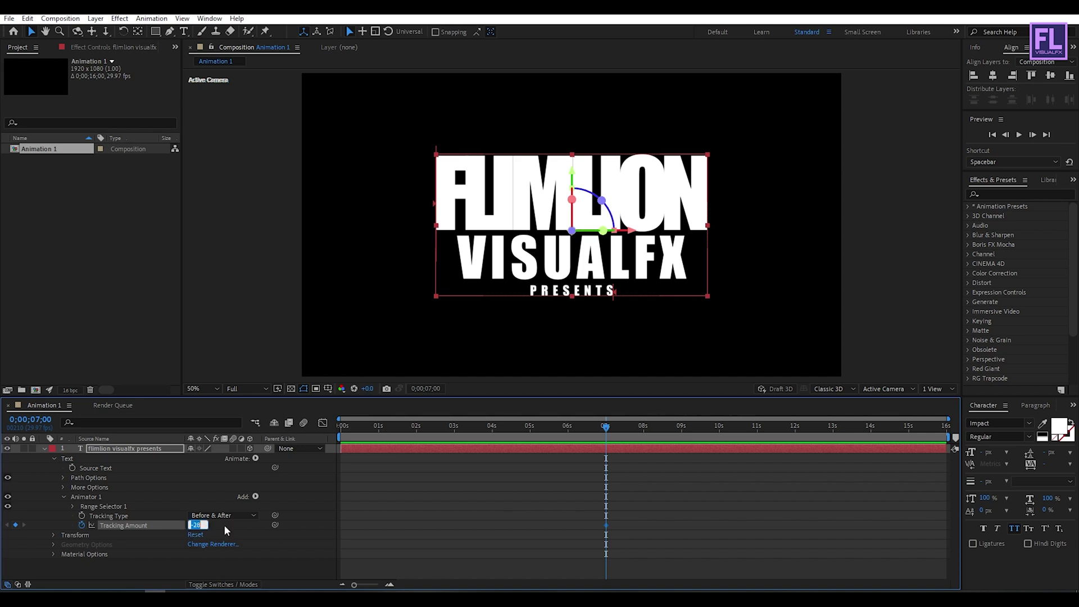
{"action": "type", "text": "-39"}
{"action": "key", "text": "Return"}
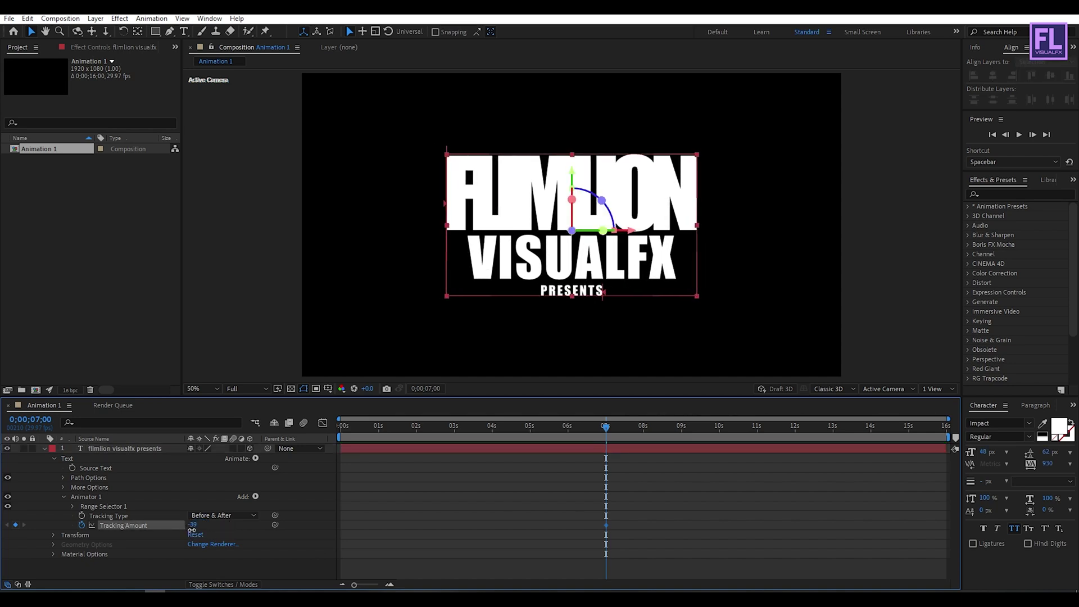
{"action": "left_click_drag", "start_coordinate": [192, 530], "coordinate": [198, 529]}
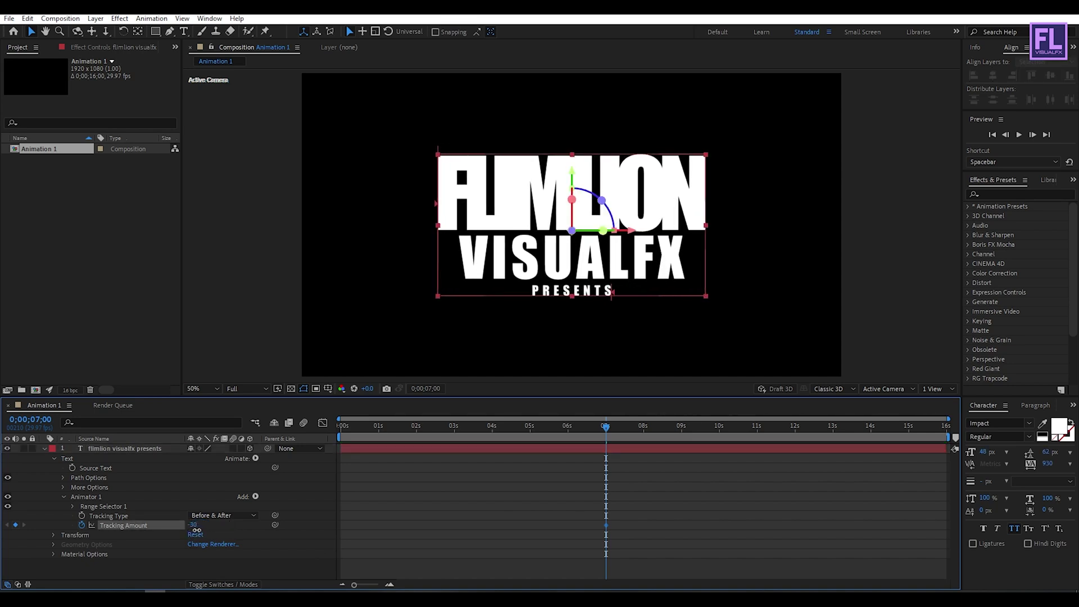
Step: Keyframe Tracking Amount 0 at the last frame, preview, and collapse the layer
{"action": "left_click_drag", "start_coordinate": [606, 430], "coordinate": [981, 433]}
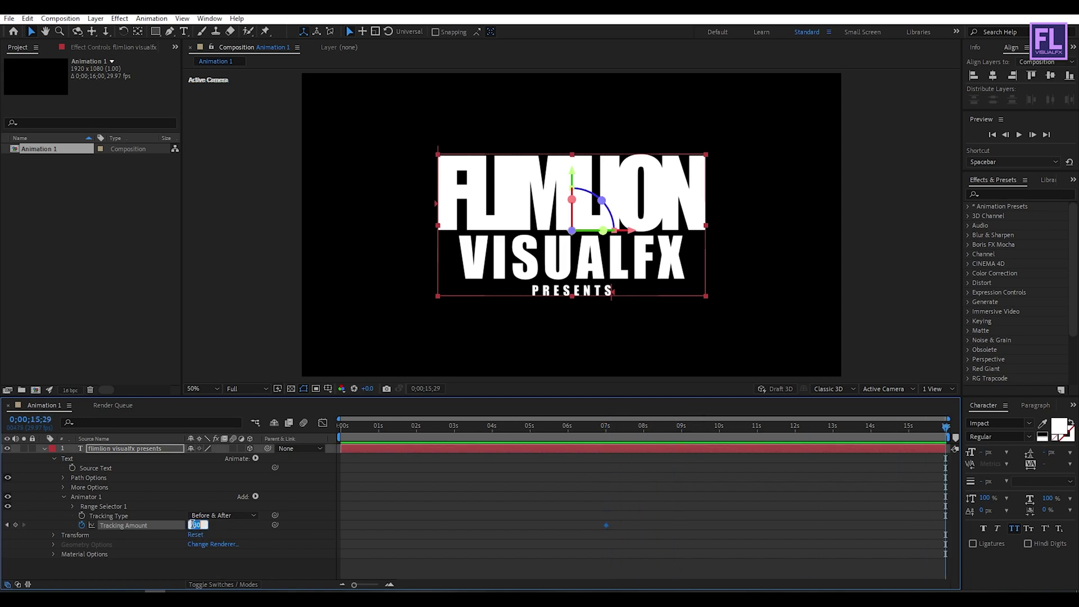
{"action": "type", "text": "0"}
{"action": "left_click", "coordinate": [523, 497]}
{"action": "key", "text": "space"}
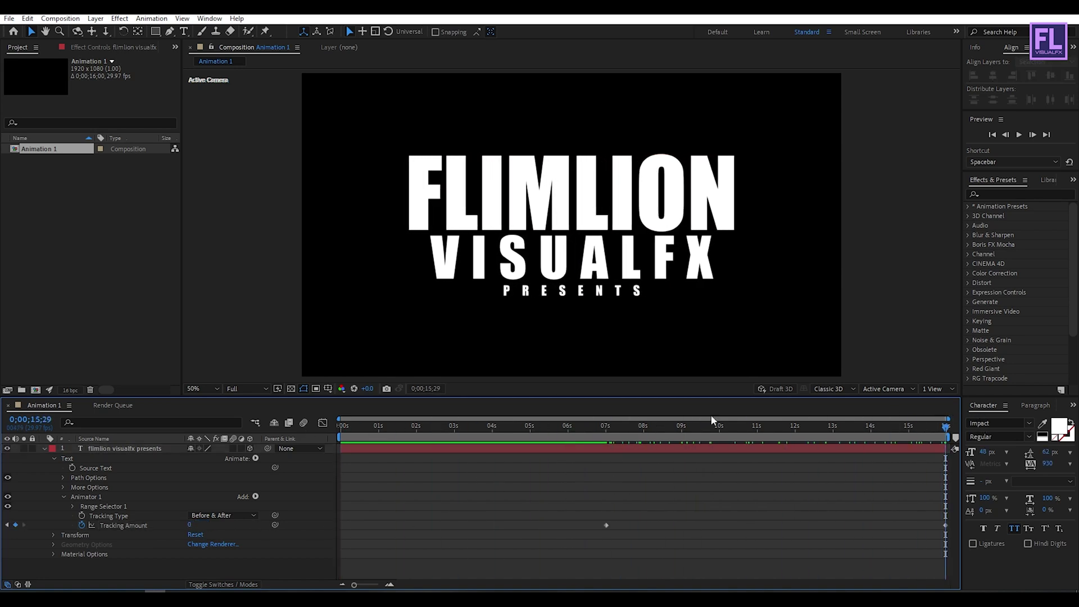
{"action": "left_click", "coordinate": [56, 458]}
{"action": "left_click", "coordinate": [44, 448]}
{"action": "left_click", "coordinate": [157, 505]}
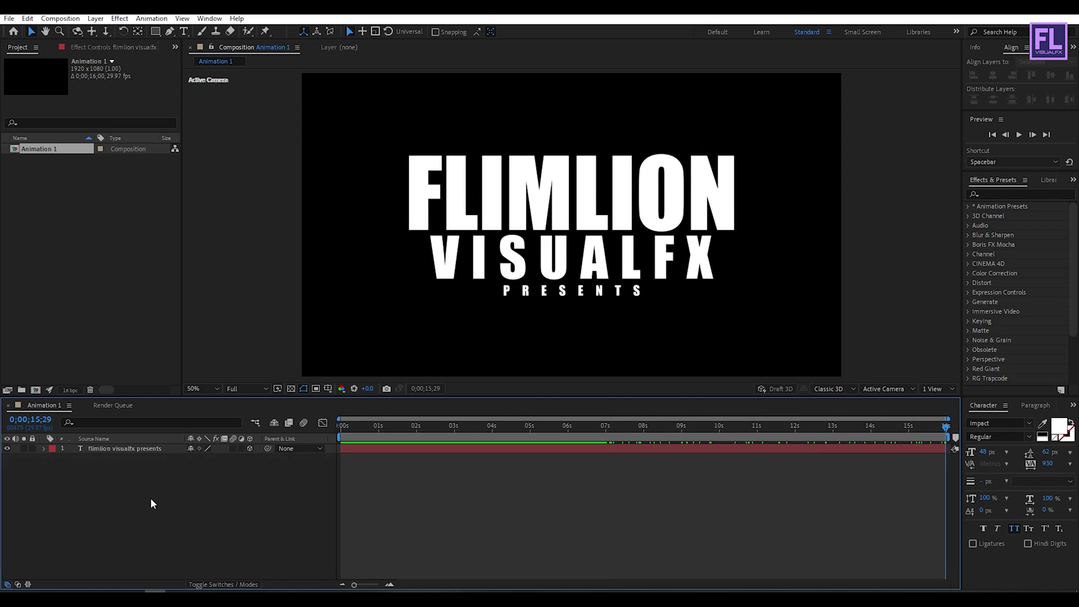
Step: Add a new camera layer with default settings
{"action": "right_click", "coordinate": [128, 497]}
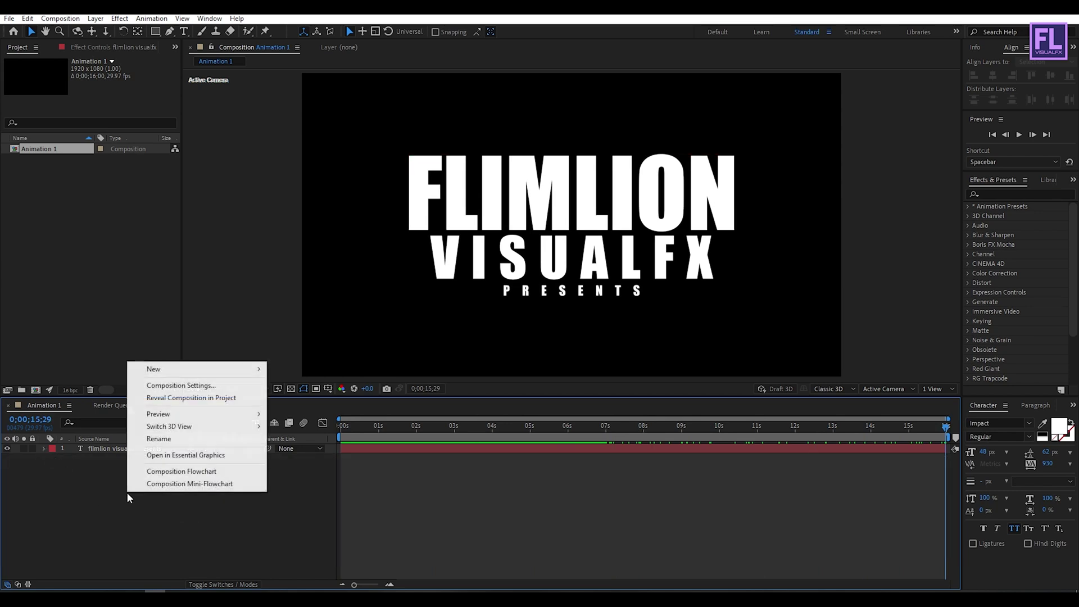
{"action": "mouse_move", "coordinate": [247, 368]}
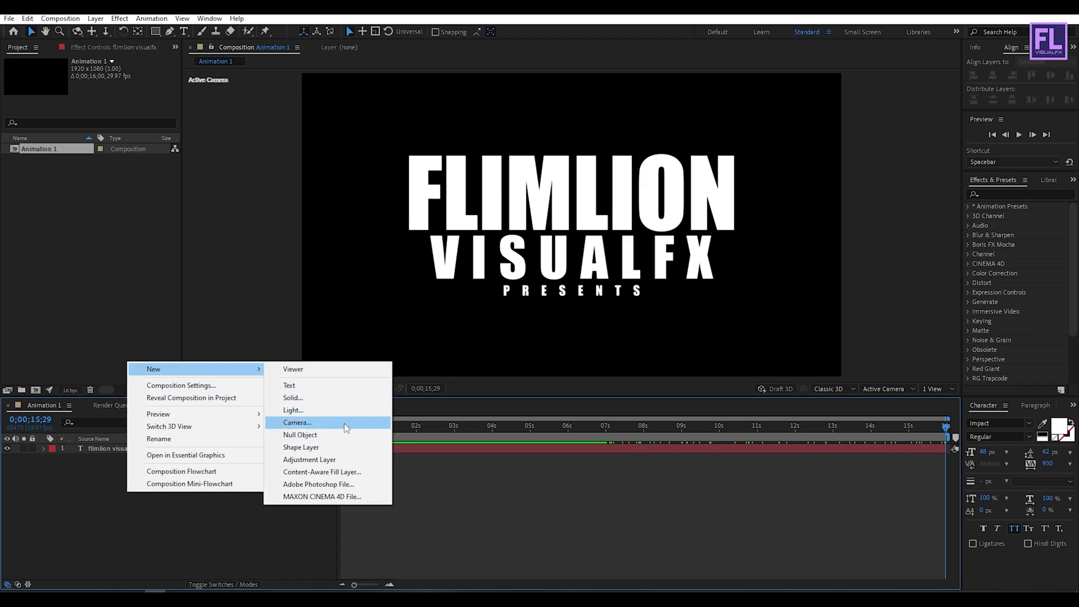
{"action": "left_click", "coordinate": [346, 423]}
{"action": "left_click", "coordinate": [635, 409]}
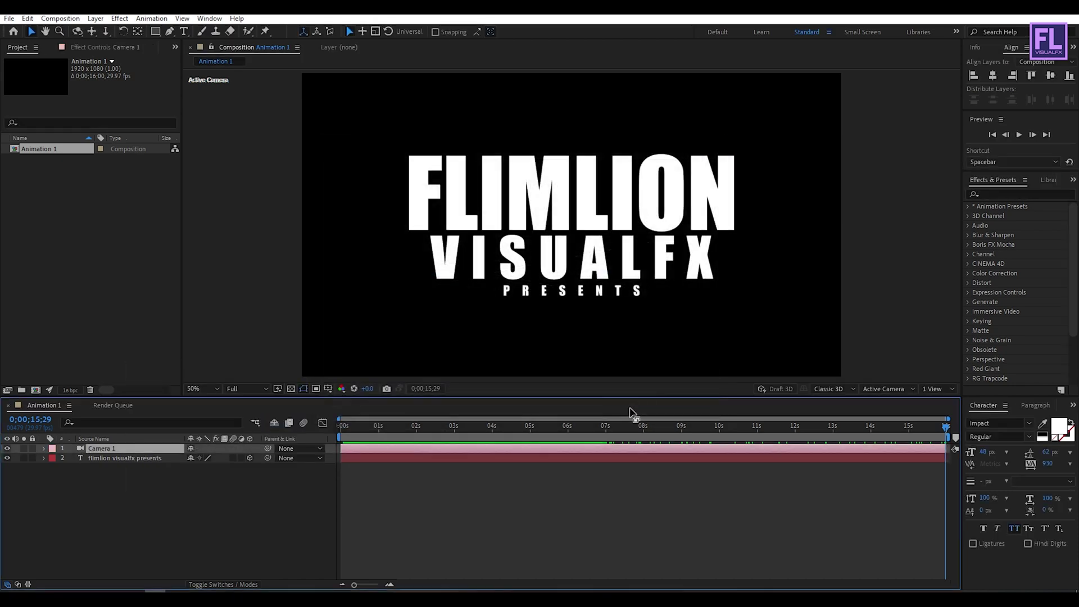
Step: Keyframe the camera Position at 0 s, pushed right into the letters
{"action": "key", "text": "Home"}
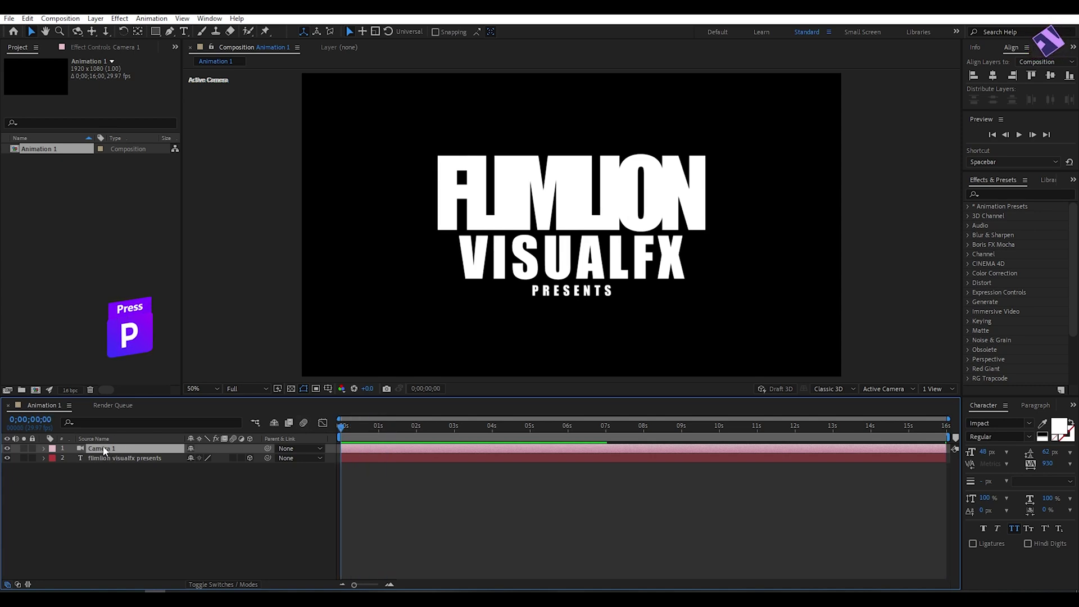
{"action": "key", "text": "p"}
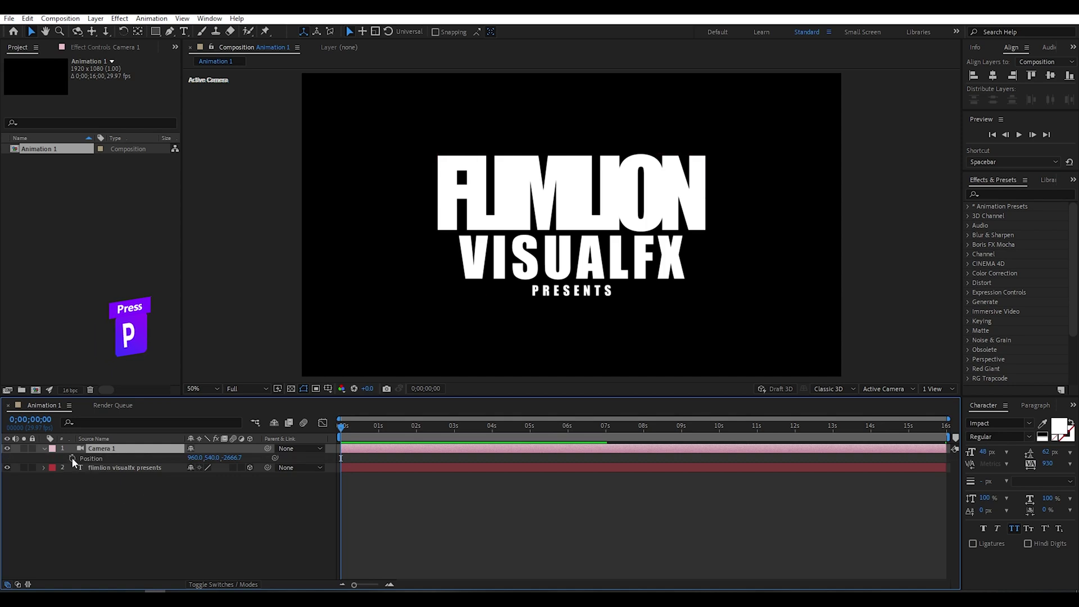
{"action": "left_click", "coordinate": [72, 459]}
{"action": "left_click_drag", "start_coordinate": [234, 458], "coordinate": [581, 464]}
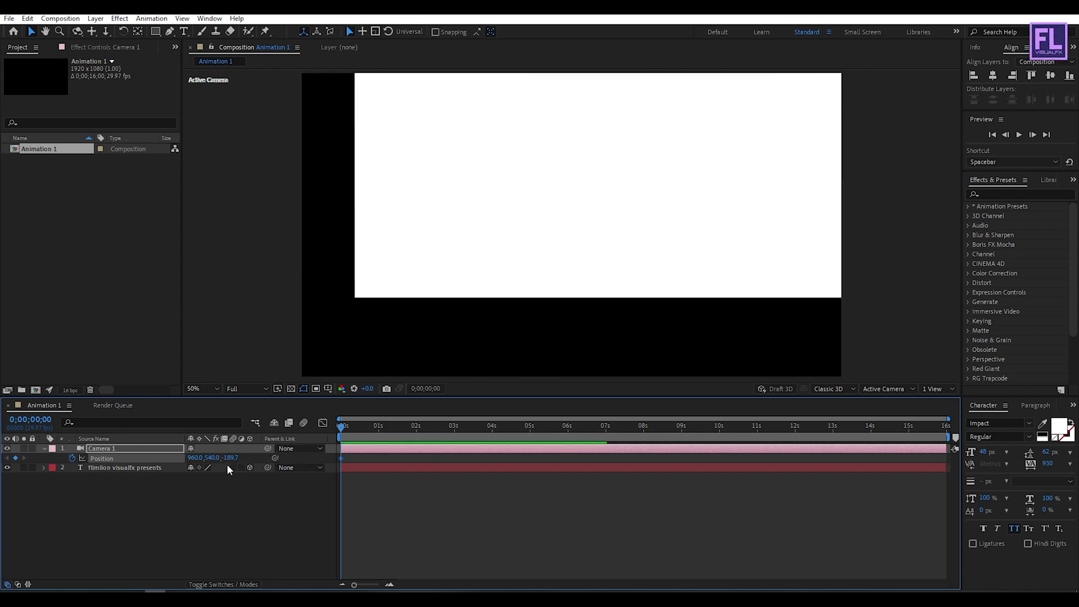
{"action": "left_click_drag", "start_coordinate": [229, 469], "coordinate": [290, 448]}
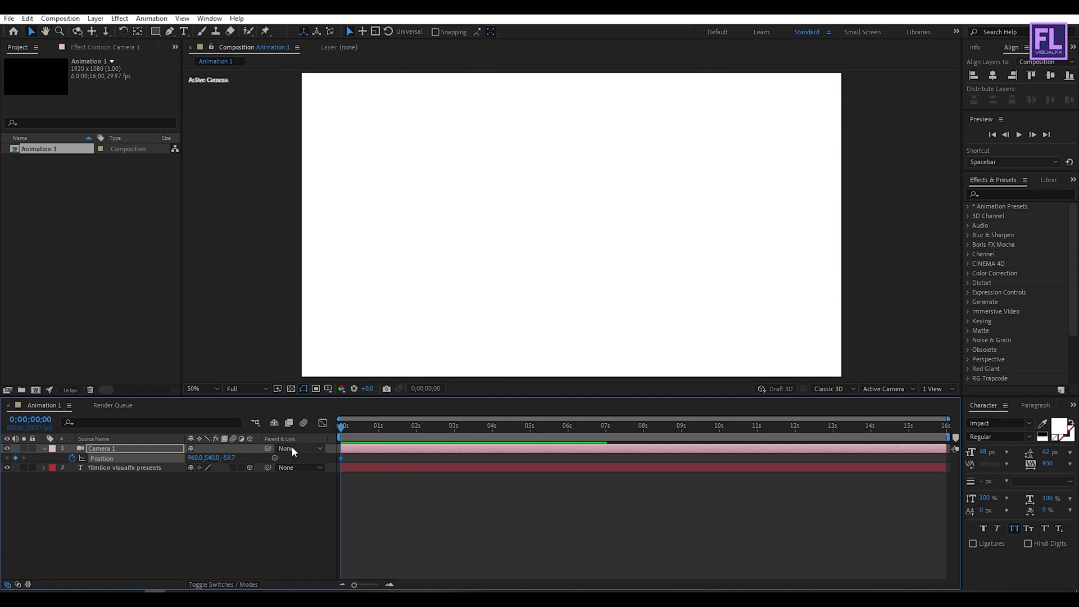
Step: At the last frame pull the camera back until the full title frames, then check the move
{"action": "left_click", "coordinate": [349, 434]}
{"action": "left_click_drag", "start_coordinate": [349, 435], "coordinate": [962, 440]}
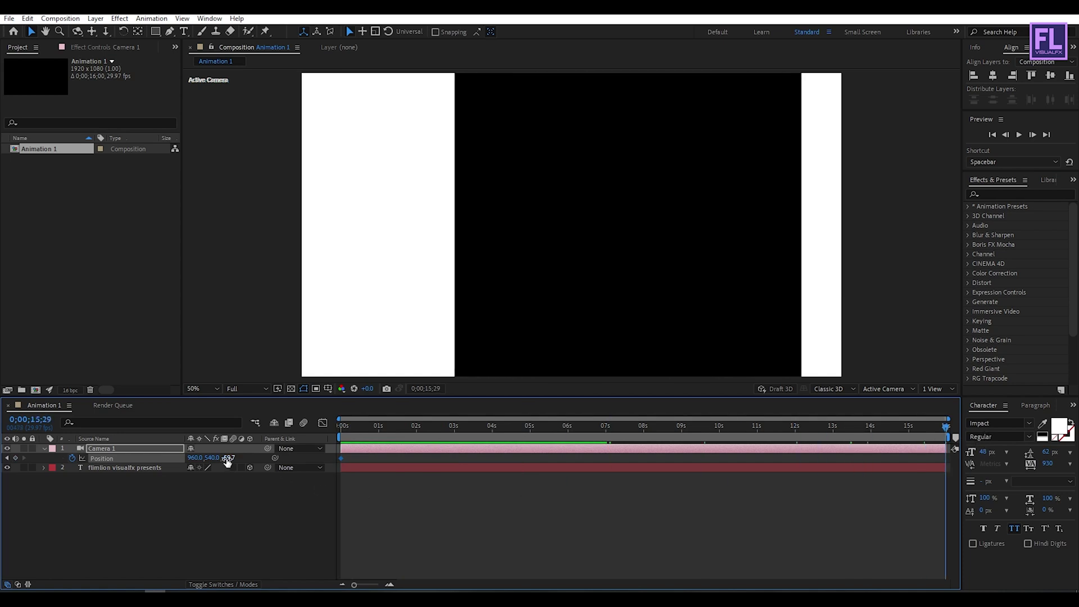
{"action": "left_click_drag", "start_coordinate": [227, 461], "coordinate": [3, 458]}
{"action": "key", "text": "apostrophe"}
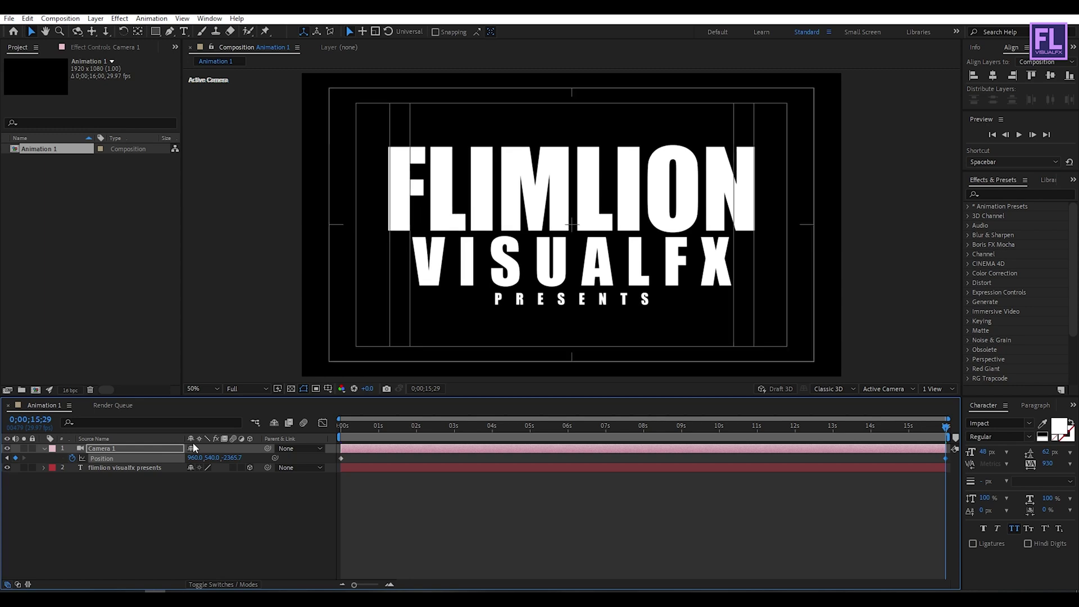
{"action": "left_click_drag", "start_coordinate": [227, 456], "coordinate": [49, 456]}
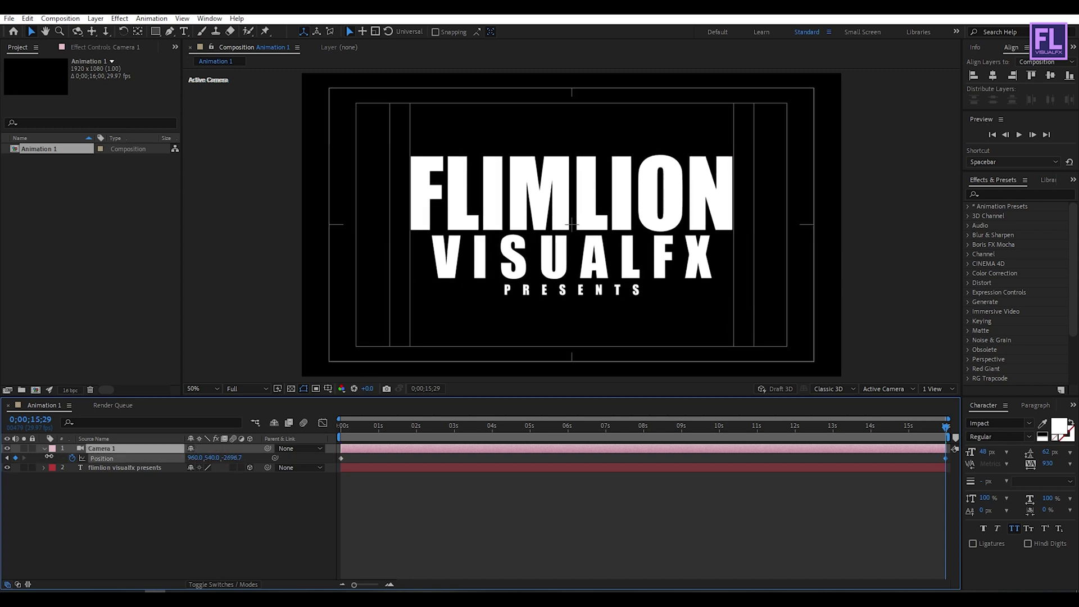
{"action": "left_click", "coordinate": [106, 509]}
{"action": "left_click_drag", "start_coordinate": [455, 426], "coordinate": [838, 463]}
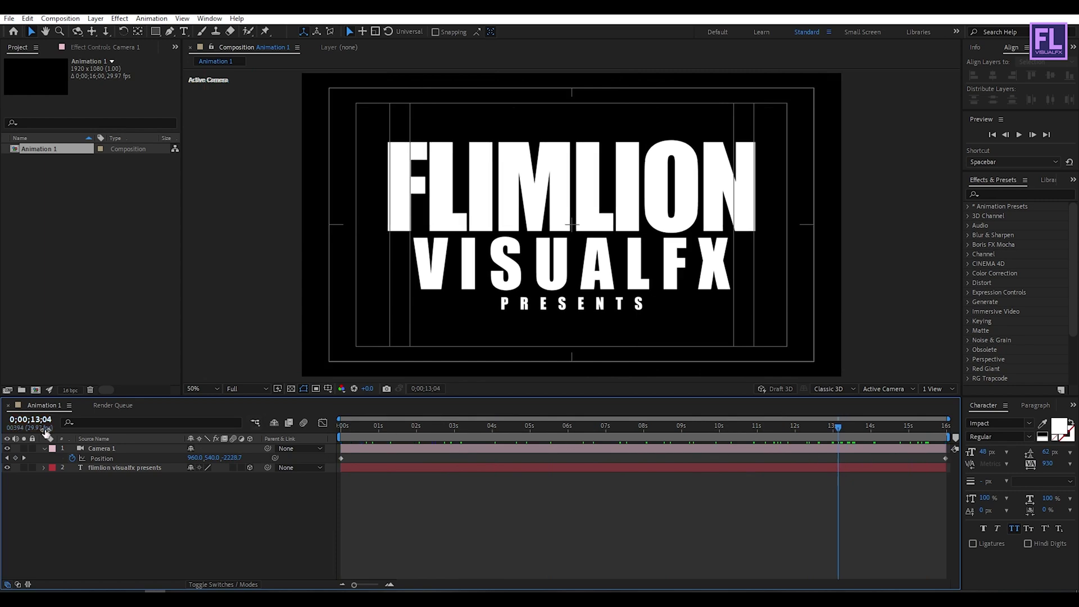
{"action": "key", "text": "u"}
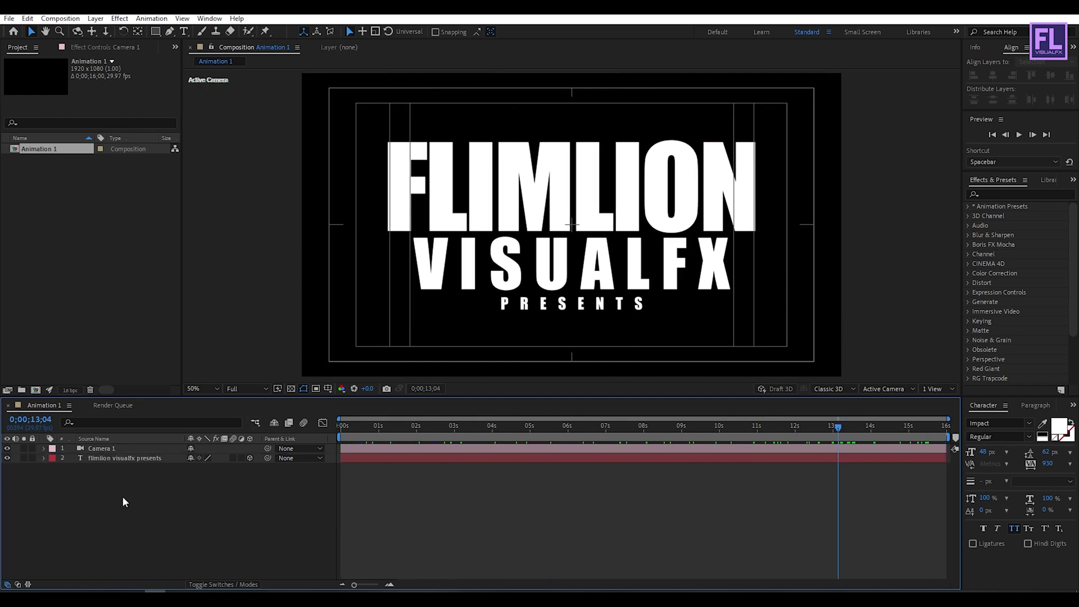
Step: Import Footage.mp4, place it below the title, and scale it to 50%
{"action": "key", "text": "alt+Tab"}
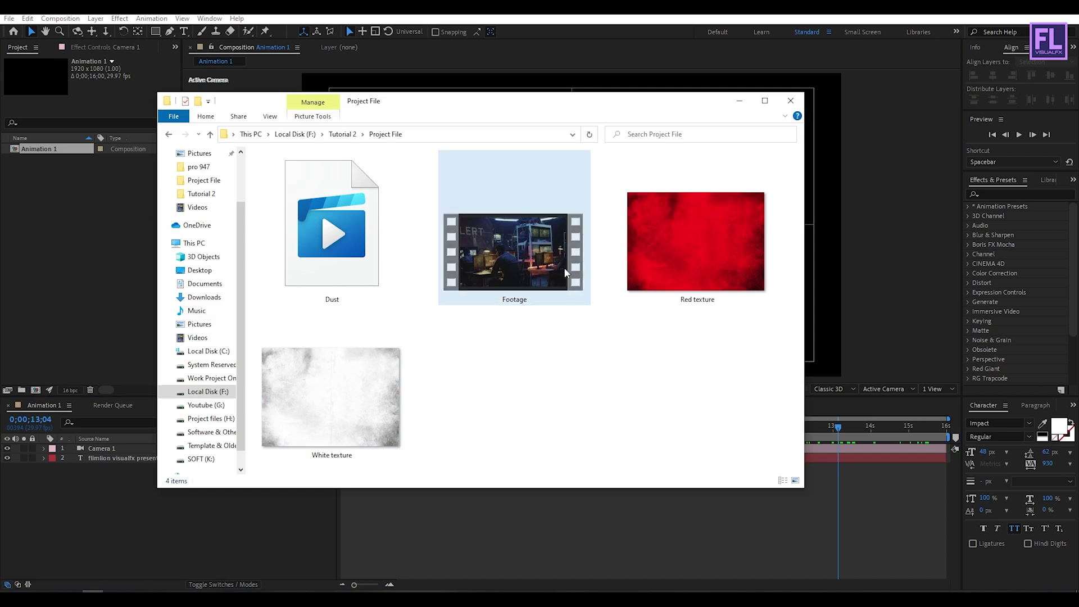
{"action": "left_click_drag", "start_coordinate": [565, 273], "coordinate": [92, 227]}
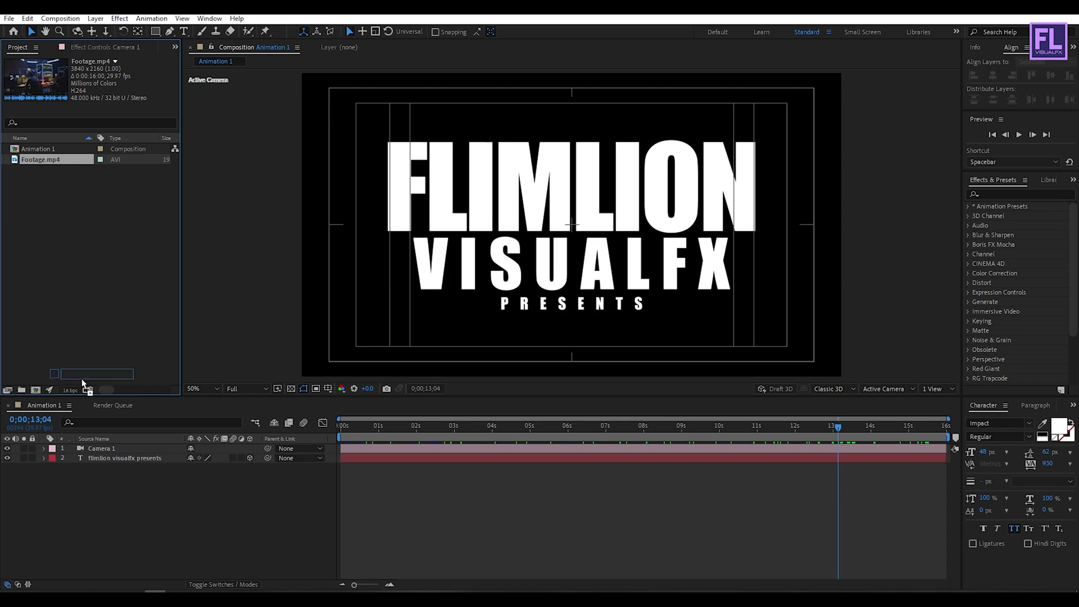
{"action": "left_click_drag", "start_coordinate": [83, 384], "coordinate": [113, 468]}
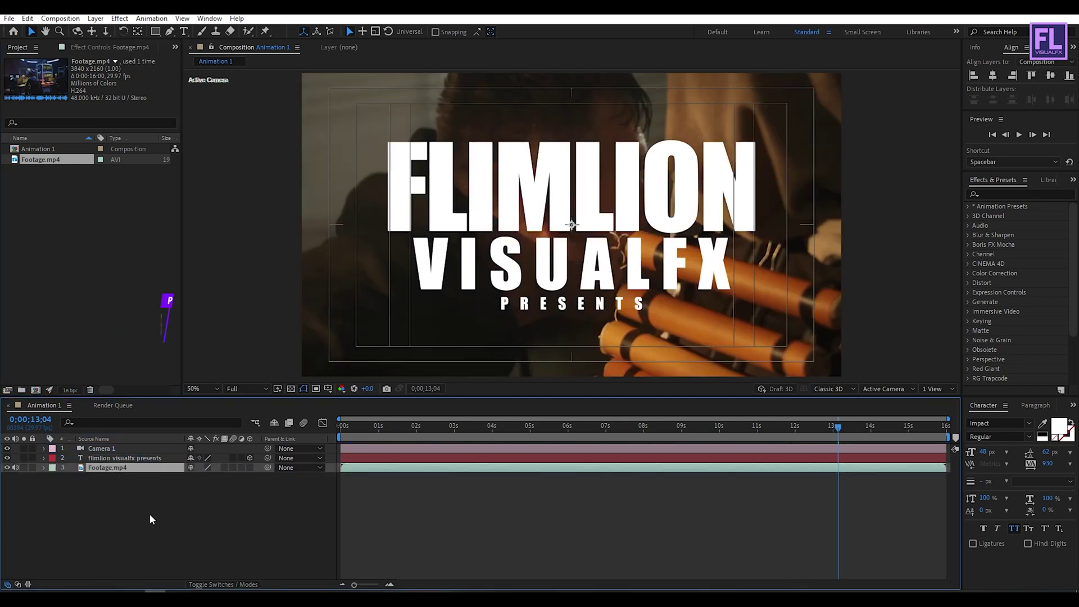
{"action": "key", "text": "s"}
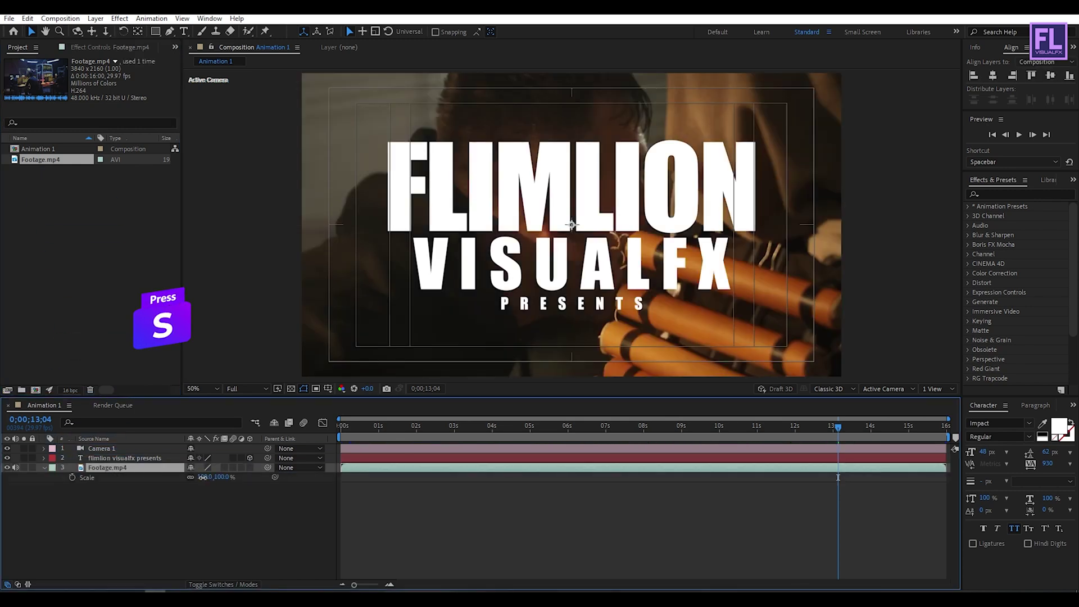
{"action": "left_click_drag", "start_coordinate": [203, 477], "coordinate": [180, 481]}
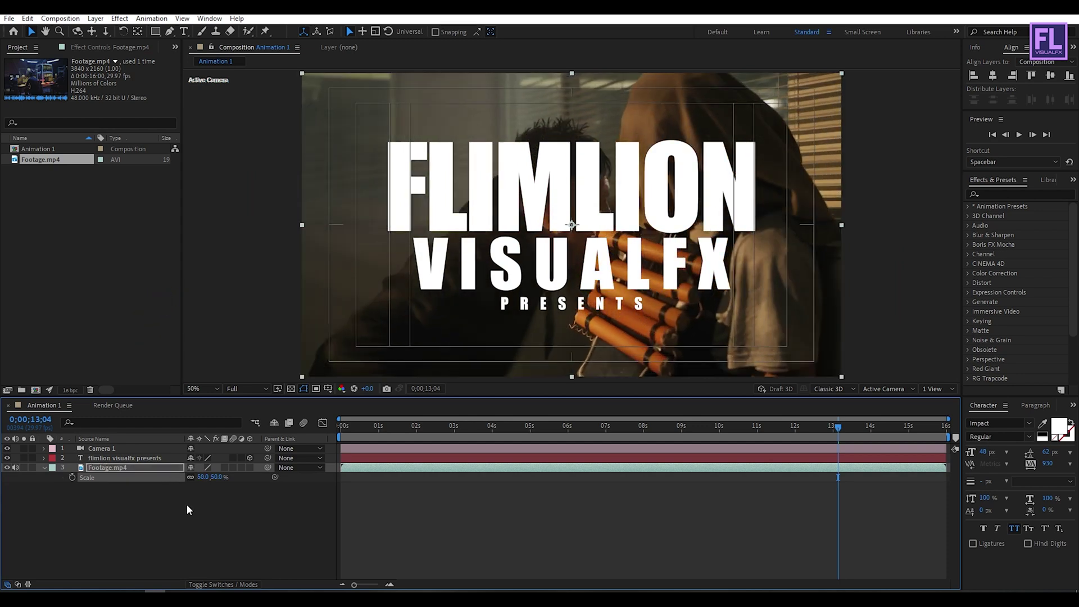
{"action": "left_click", "coordinate": [48, 477]}
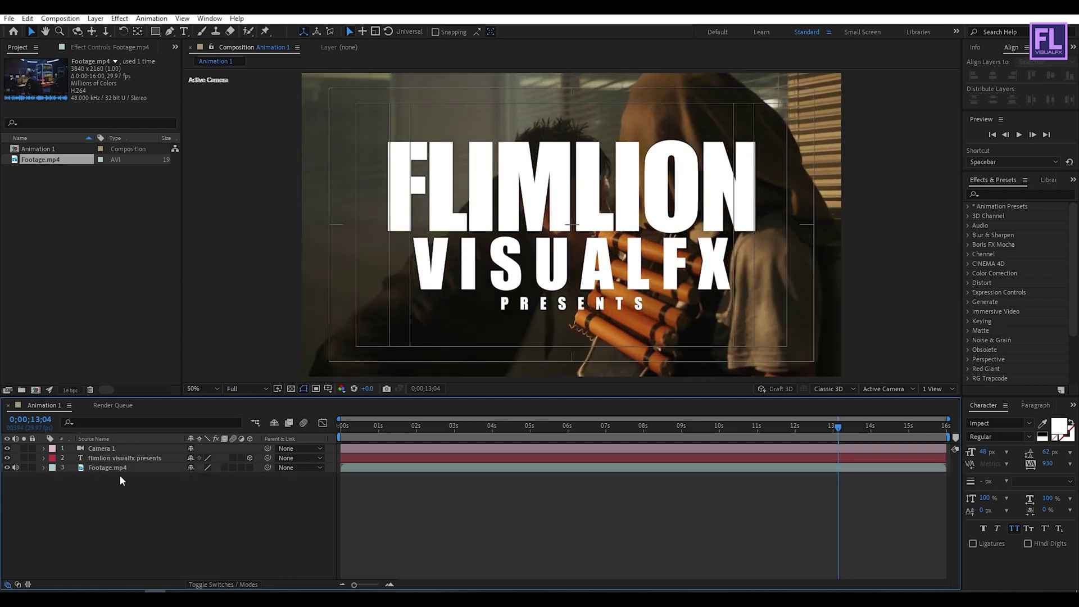
Step: Set Footage.mp4's track matte to Alpha Matte of the title above
{"action": "left_click", "coordinate": [107, 468]}
{"action": "left_click", "coordinate": [217, 583]}
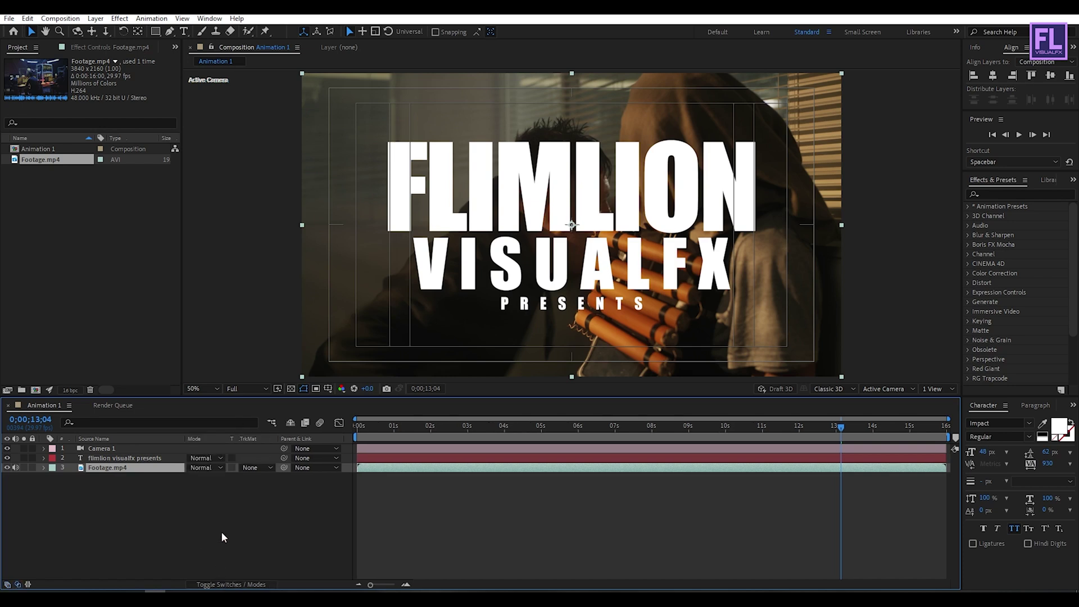
{"action": "left_click", "coordinate": [241, 468]}
{"action": "left_click", "coordinate": [258, 494]}
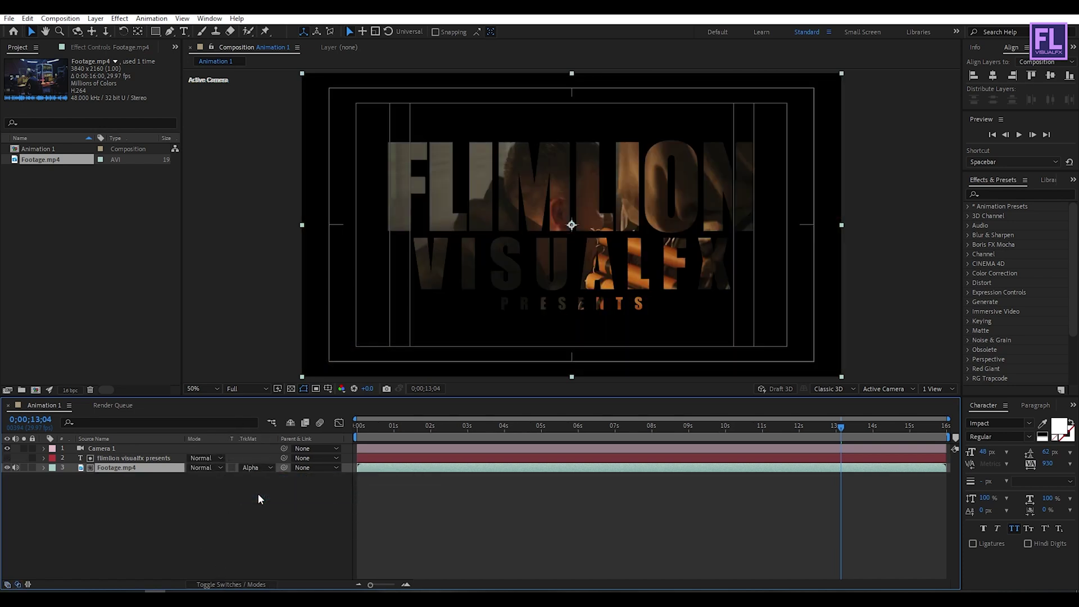
{"action": "left_click", "coordinate": [129, 507]}
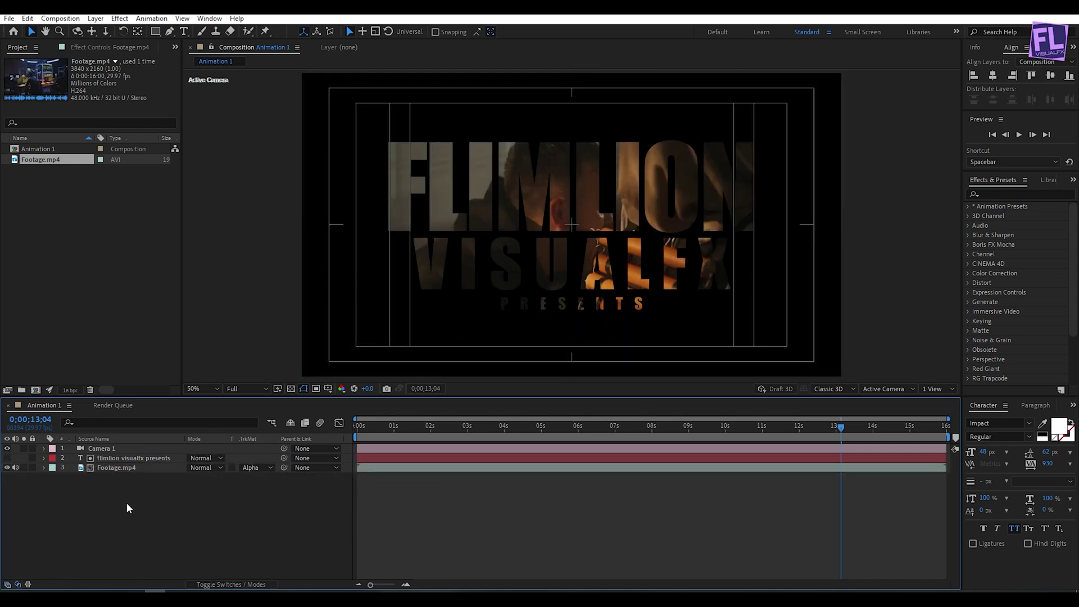
Step: Duplicate the title text layer
{"action": "left_click", "coordinate": [136, 459]}
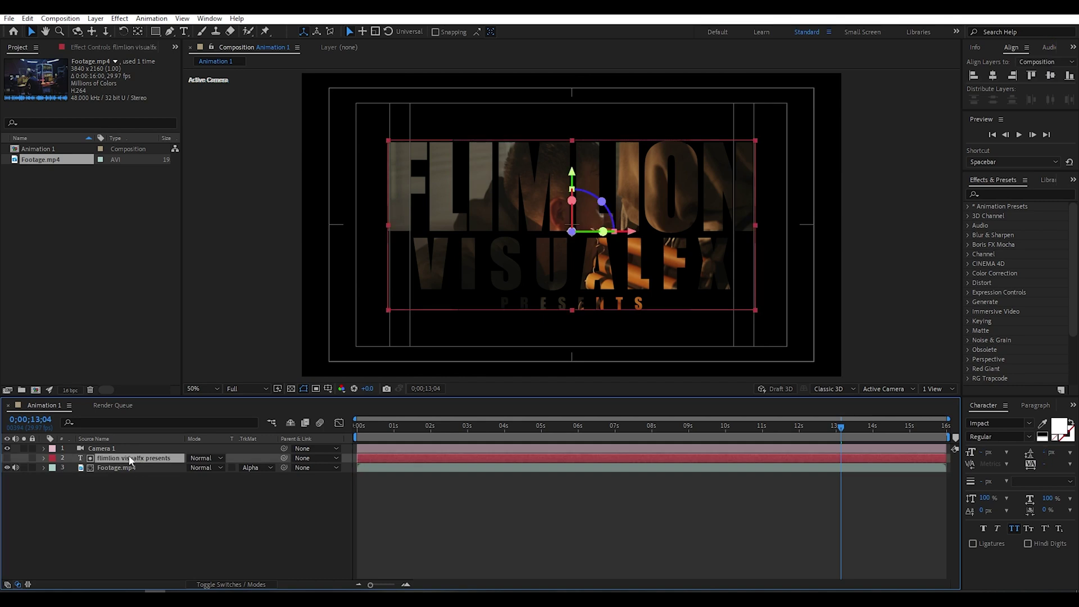
{"action": "key", "text": "ctrl+d"}
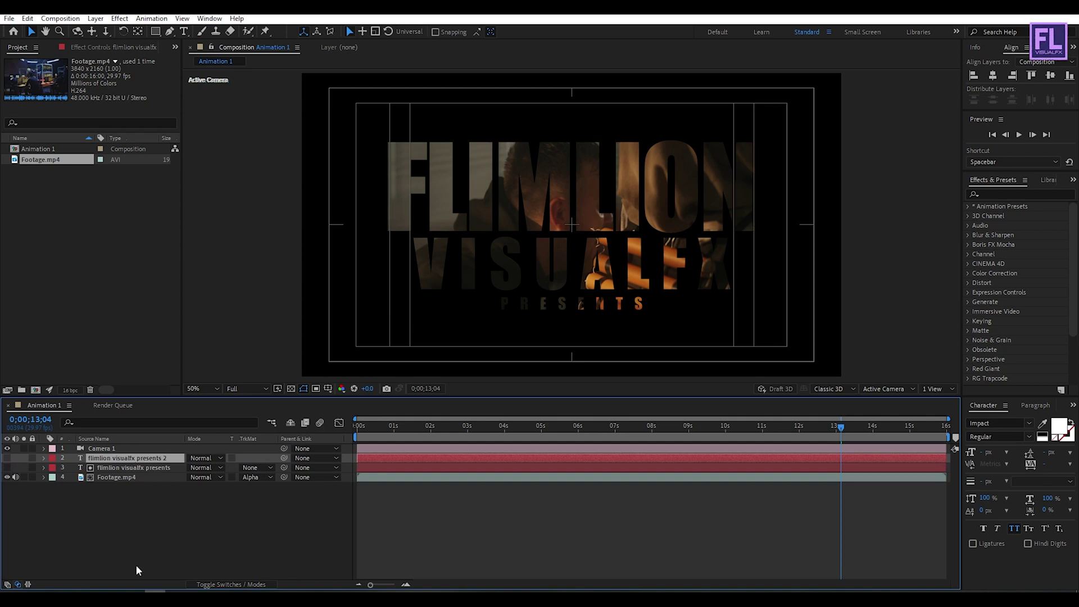
{"action": "key", "text": "alt+Tab"}
Step: Select Red texture and White texture in Explorer and import them into the project
{"action": "left_click", "coordinate": [703, 254]}
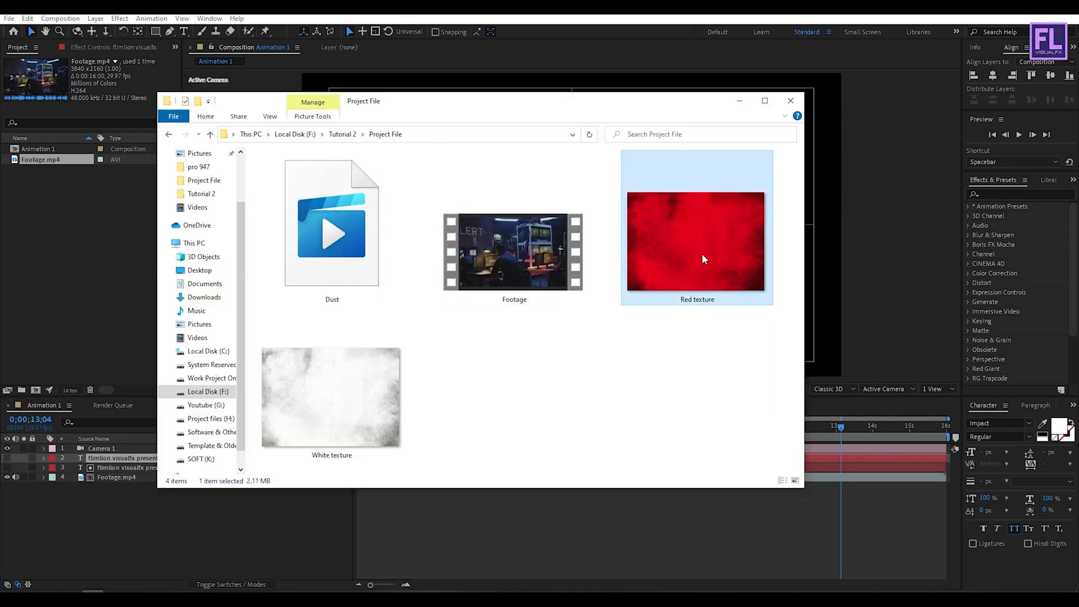
{"action": "left_click", "coordinate": [312, 420], "text": "ctrl"}
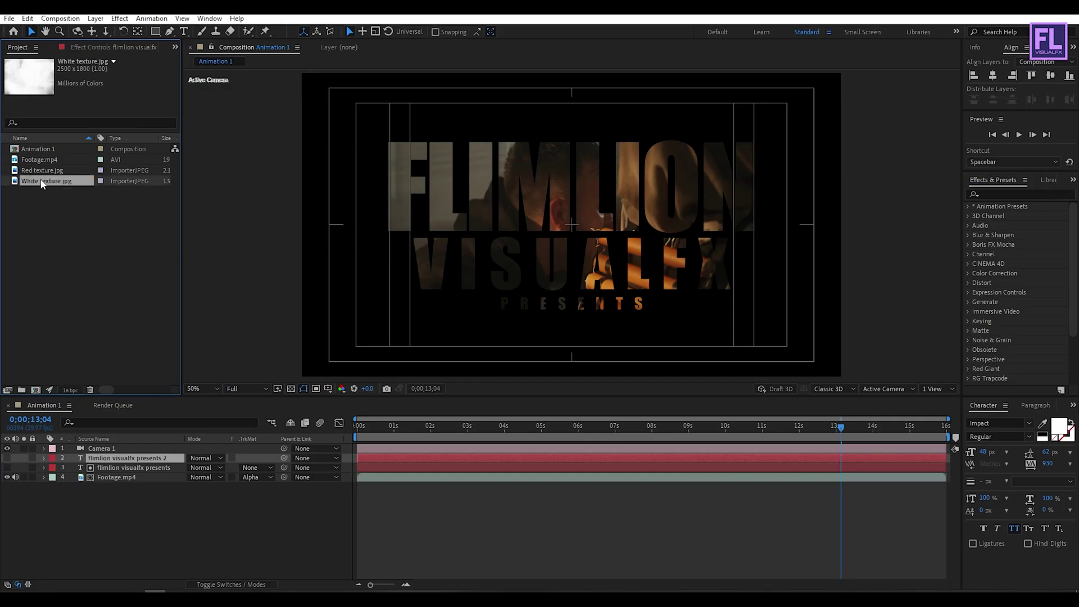
Step: Place White texture.jpg between the title layers, make it 3D, and scale it to 52%
{"action": "left_click_drag", "start_coordinate": [136, 465], "coordinate": [136, 466]}
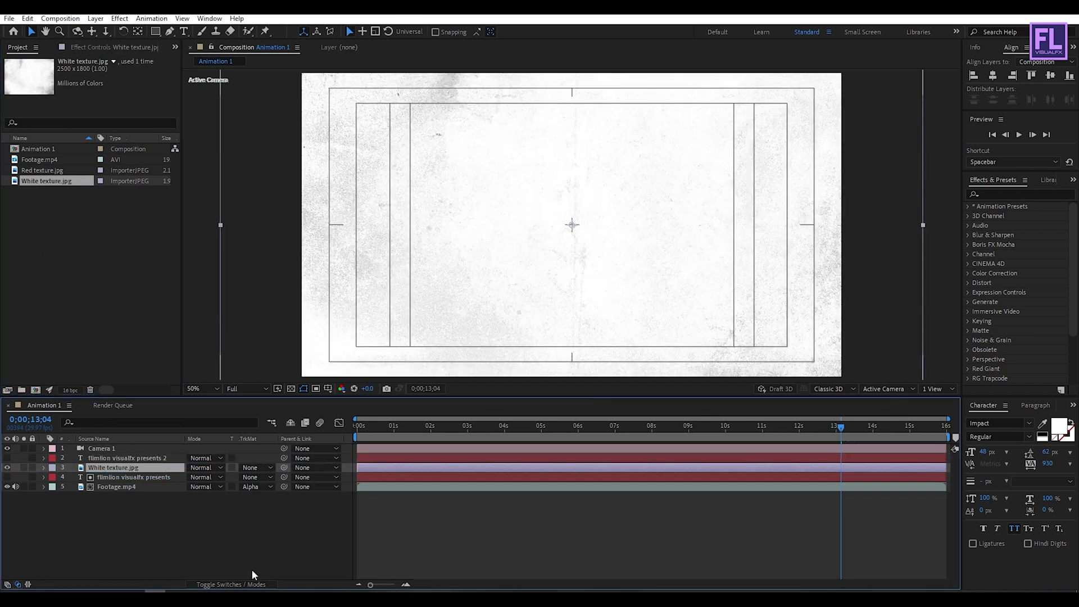
{"action": "left_click", "coordinate": [239, 586]}
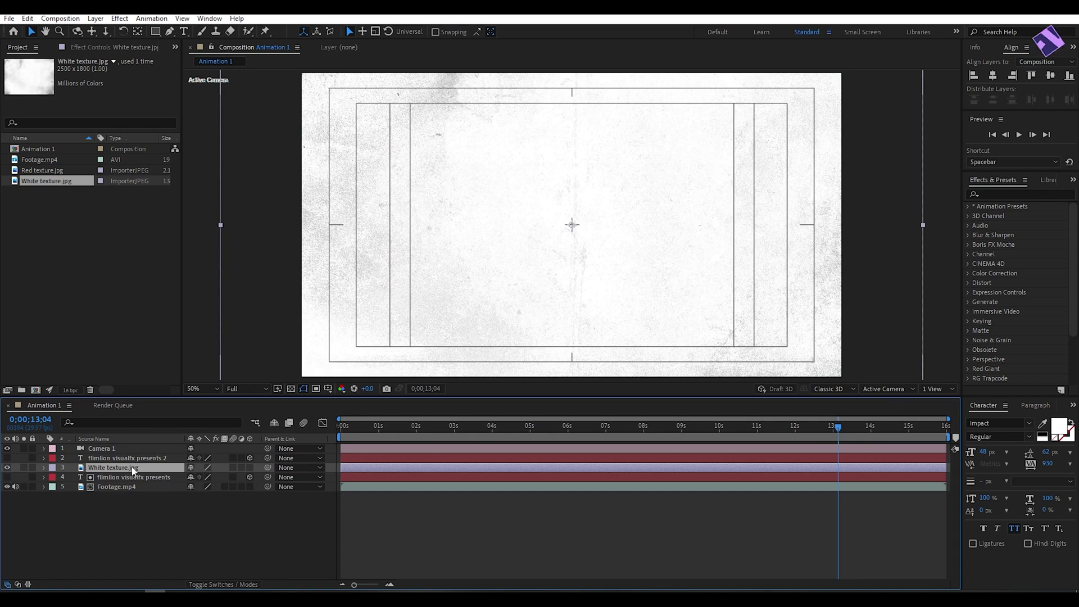
{"action": "left_click", "coordinate": [251, 468]}
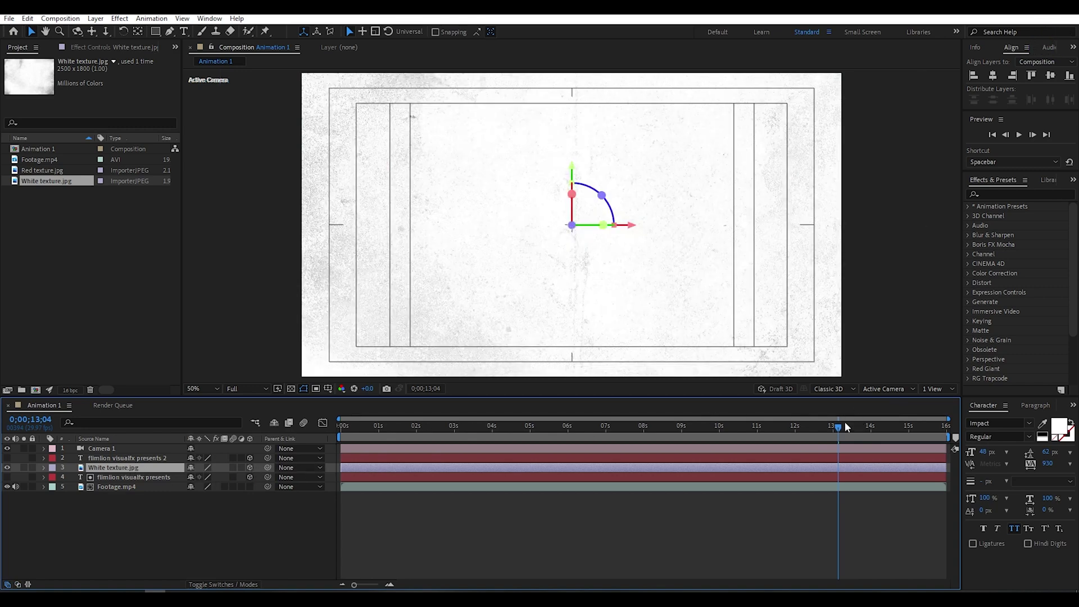
{"action": "left_click_drag", "start_coordinate": [844, 430], "coordinate": [1069, 421]}
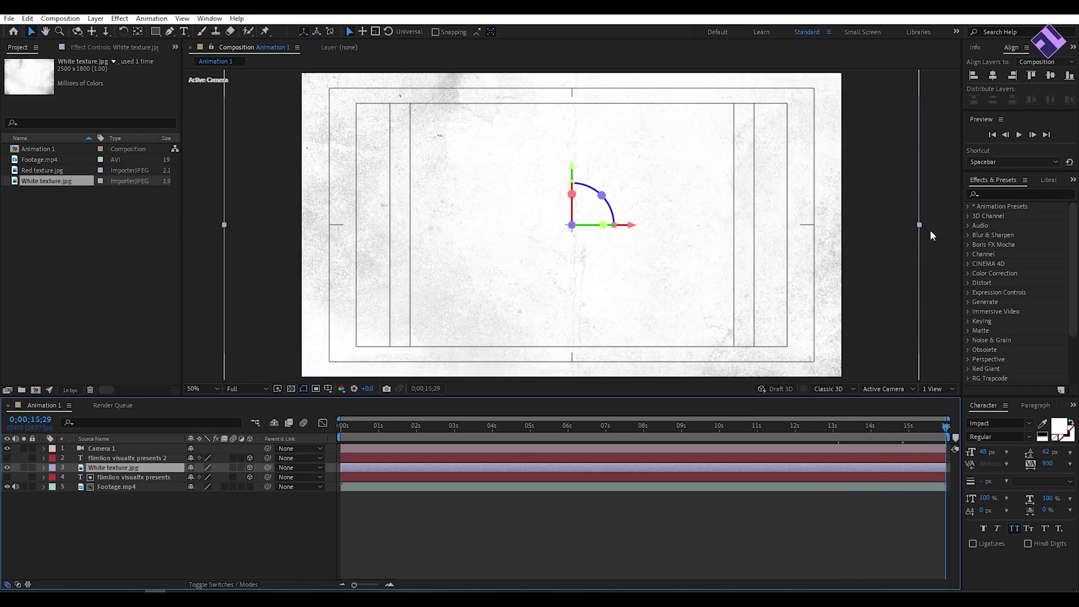
{"action": "key", "text": "s"}
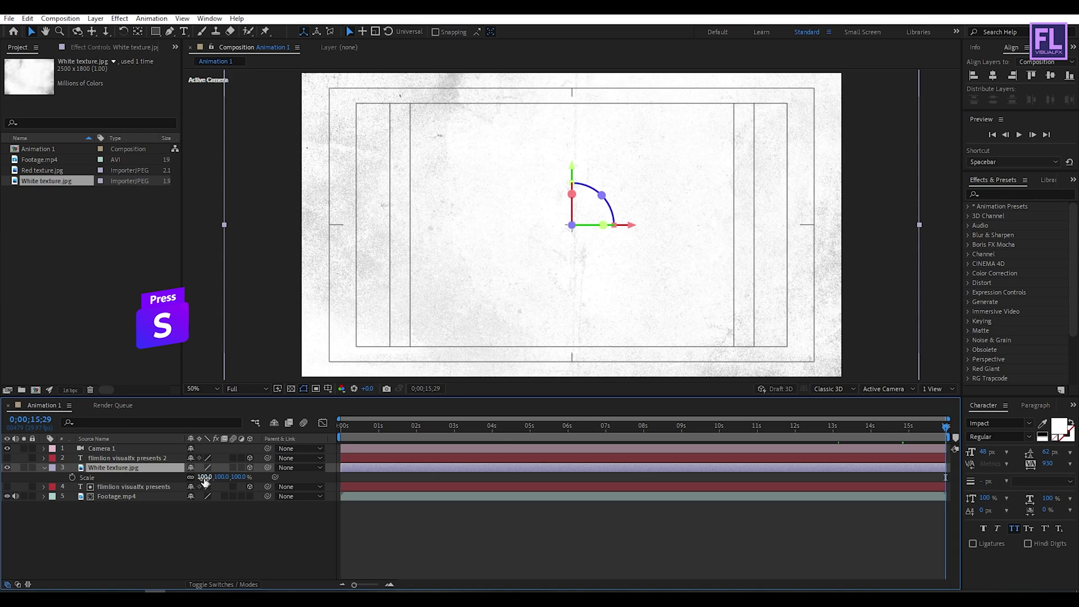
{"action": "left_click_drag", "start_coordinate": [204, 479], "coordinate": [171, 473]}
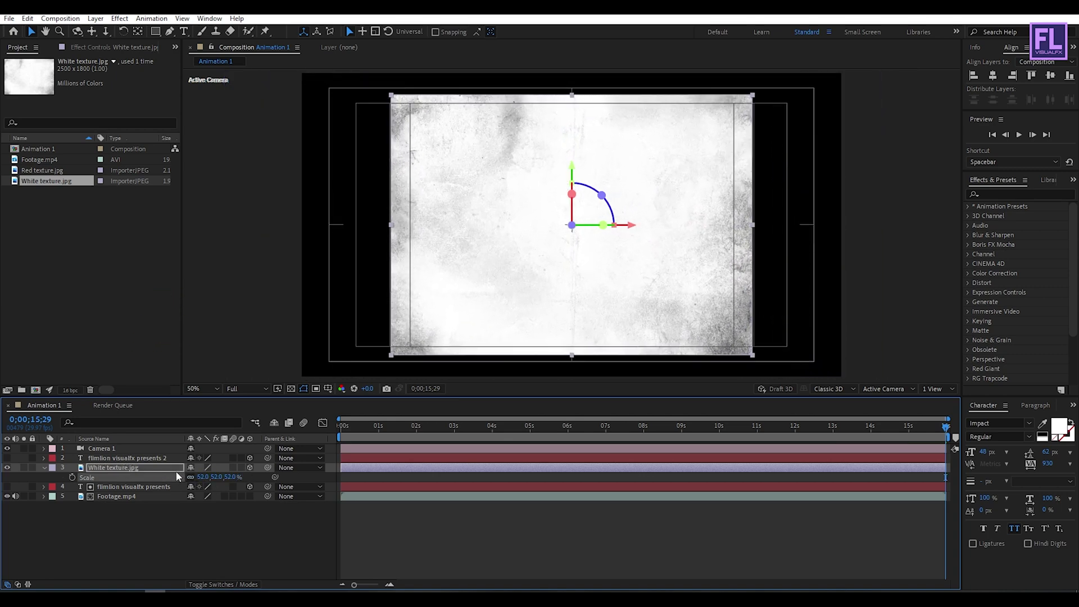
{"action": "left_click", "coordinate": [43, 468]}
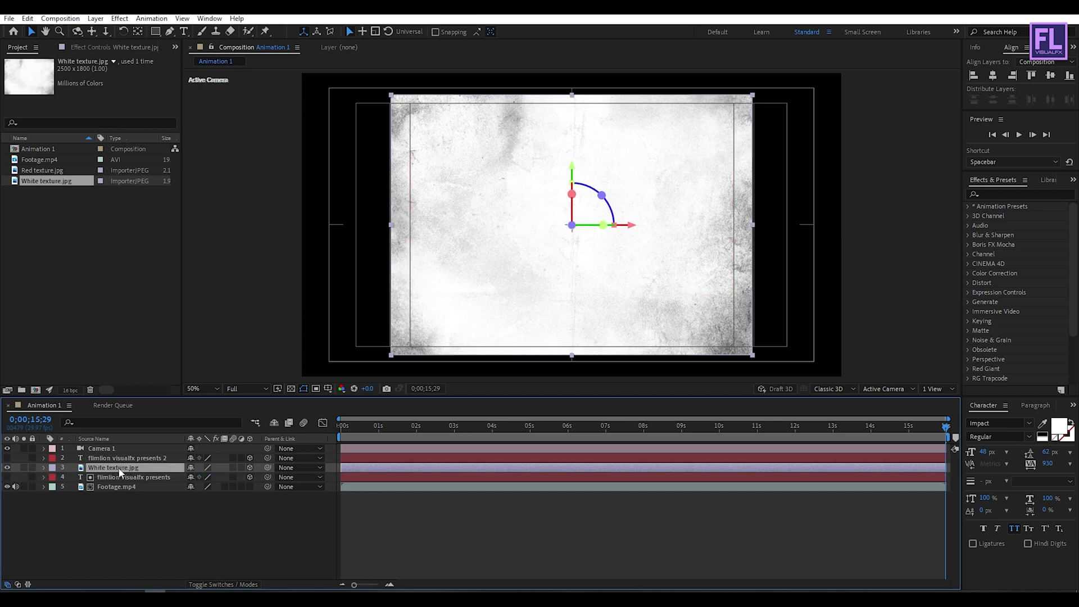
Step: Set White texture.jpg's track matte to the title copy's alpha and nudge it down into the letters
{"action": "left_click", "coordinate": [225, 580]}
{"action": "left_click", "coordinate": [251, 469]}
{"action": "left_click", "coordinate": [268, 501]}
{"action": "left_click", "coordinate": [268, 502]}
{"action": "left_click_drag", "start_coordinate": [688, 231], "coordinate": [649, 249]}
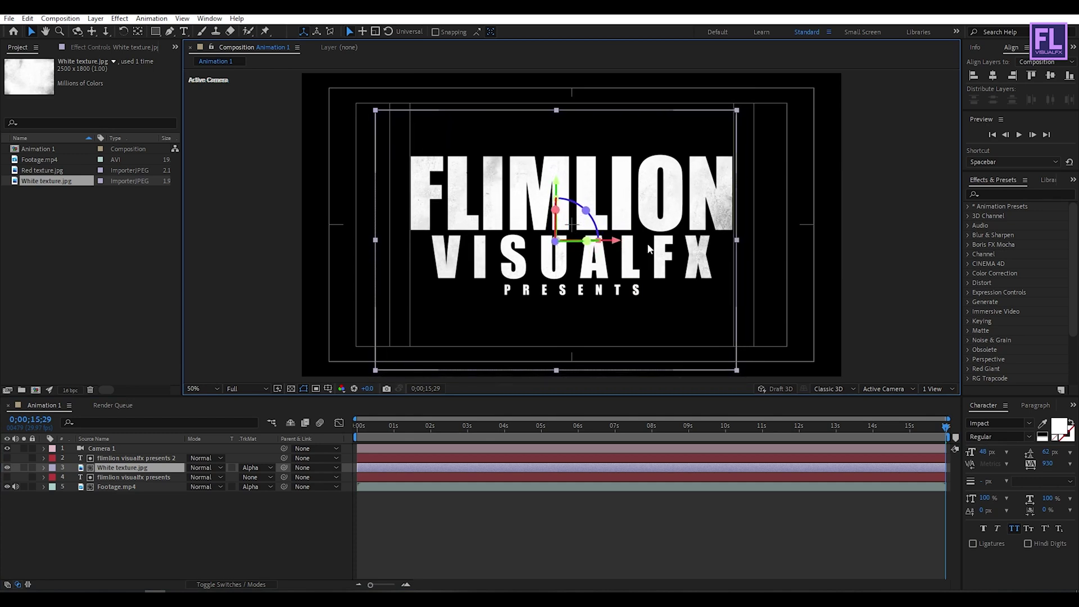
{"action": "left_click", "coordinate": [218, 544]}
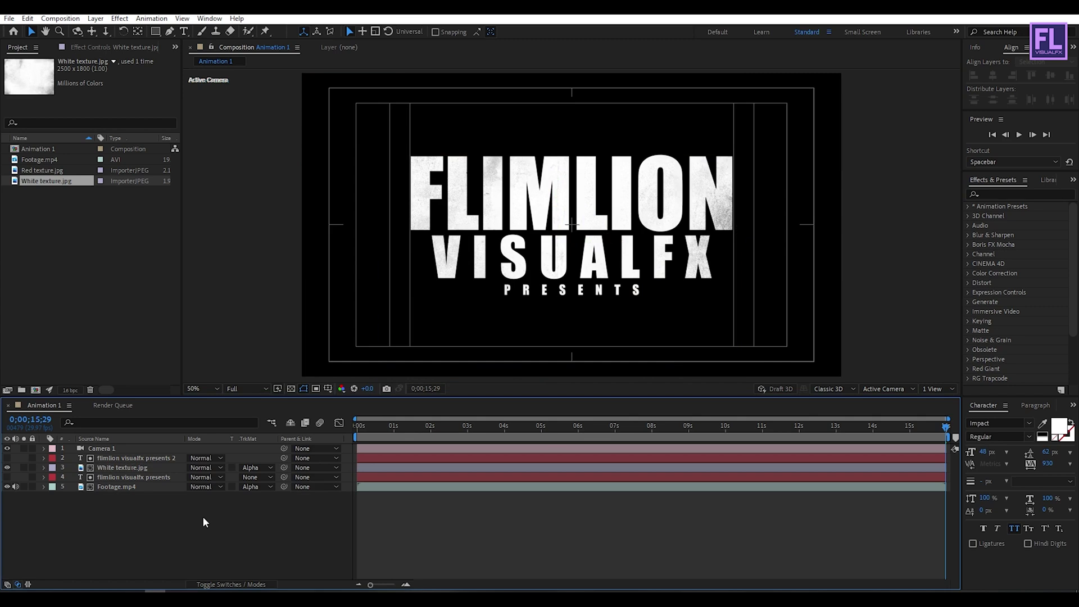
{"action": "left_click", "coordinate": [623, 247]}
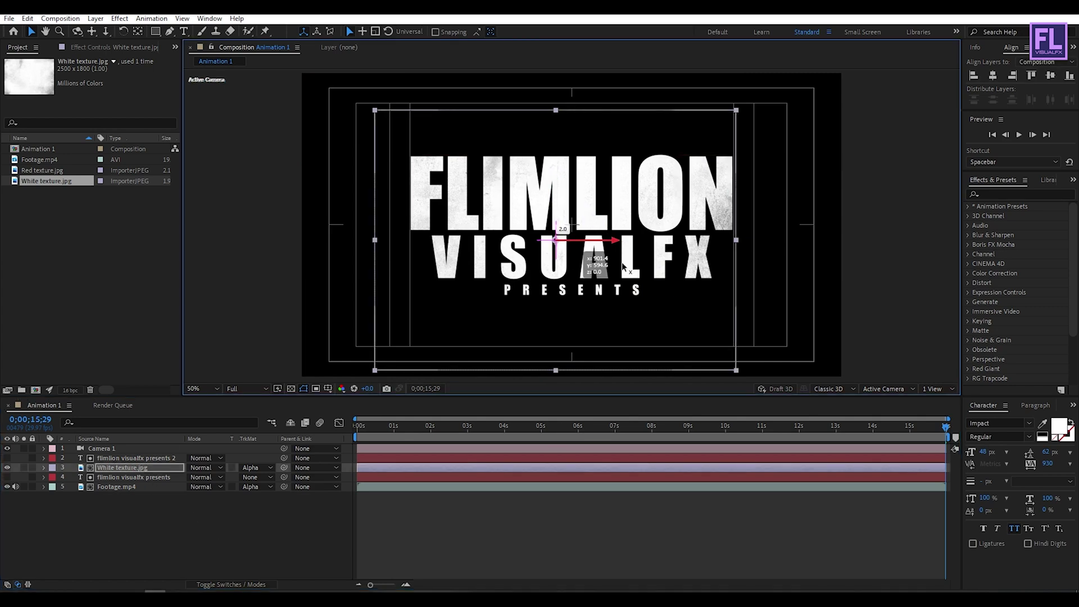
{"action": "mouse_move", "coordinate": [658, 231]}
{"action": "left_mouse_down"}
{"action": "mouse_move", "coordinate": [661, 257]}
{"action": "mouse_move", "coordinate": [657, 243]}
{"action": "left_mouse_up"}
{"action": "left_click", "coordinate": [175, 548]}
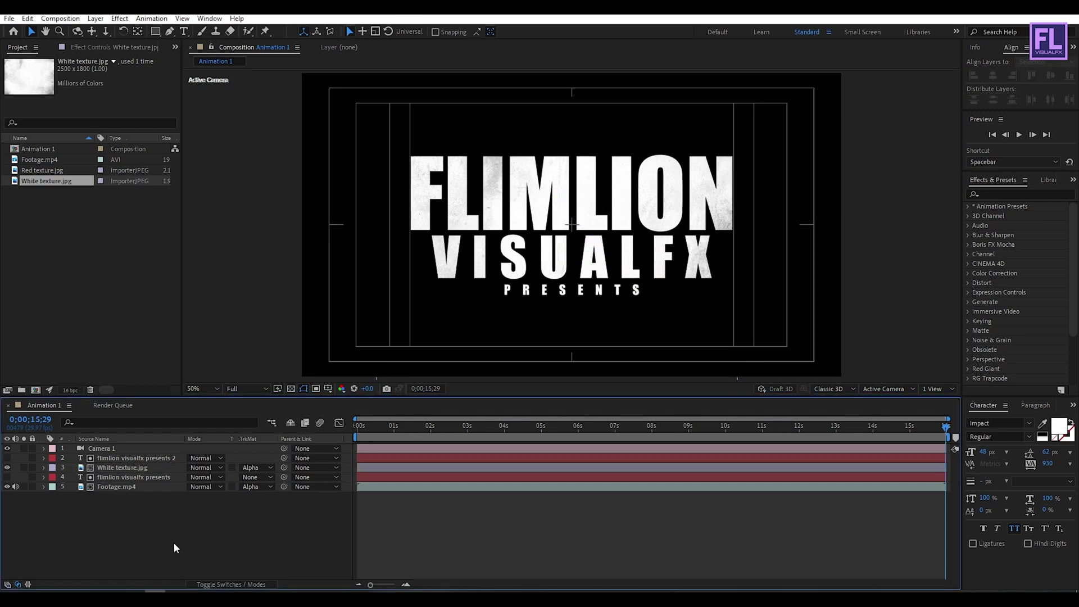
Step: Keyframe White texture opacity from 0% at 11;29 to 100% at 14;01
{"action": "left_click", "coordinate": [800, 427]}
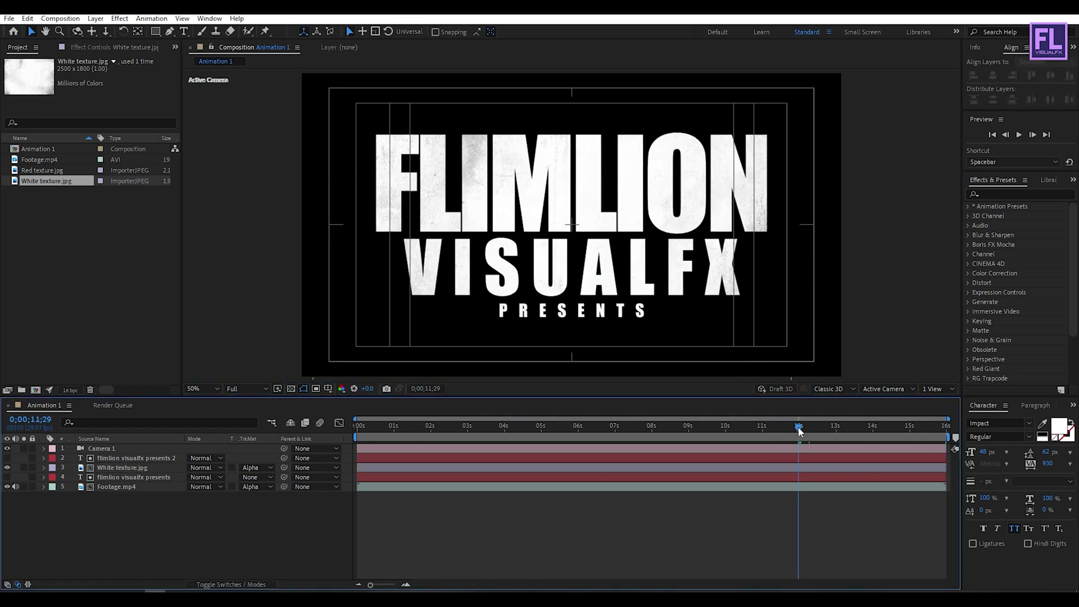
{"action": "left_click", "coordinate": [139, 471]}
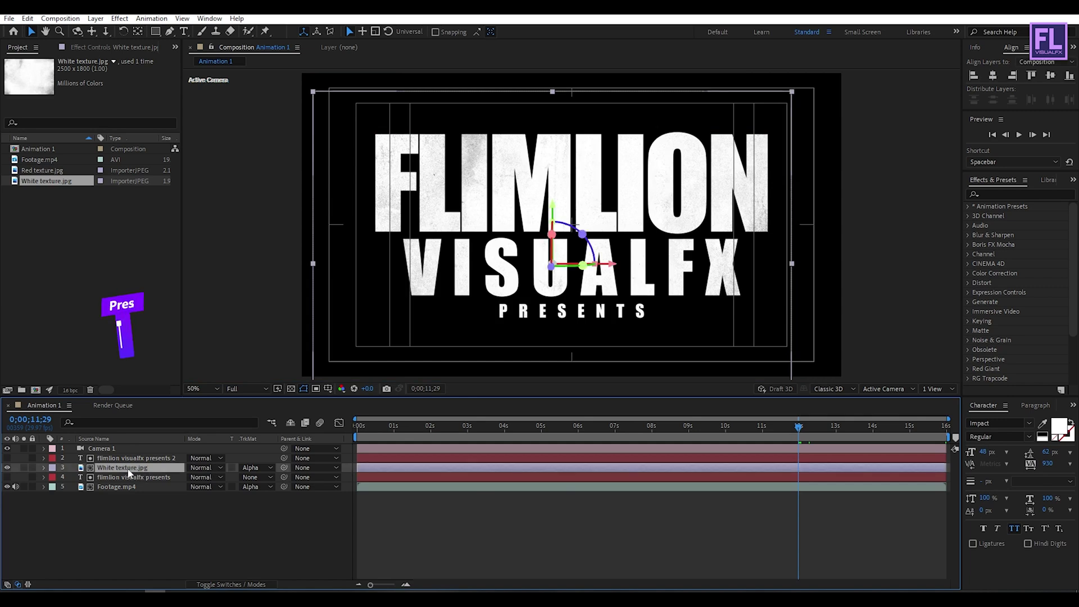
{"action": "key", "text": "t"}
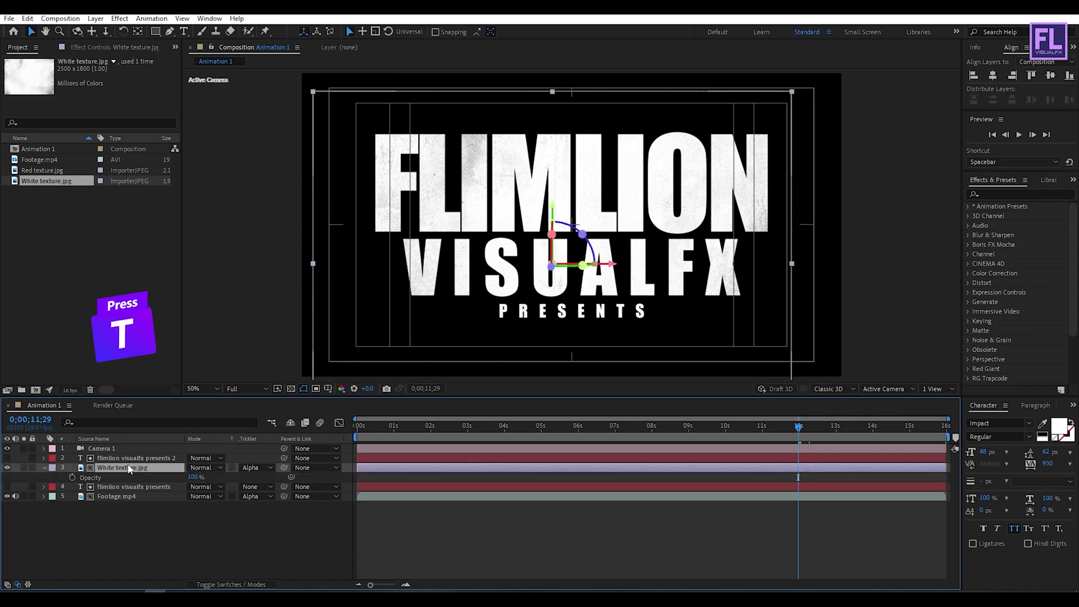
{"action": "left_click", "coordinate": [72, 477]}
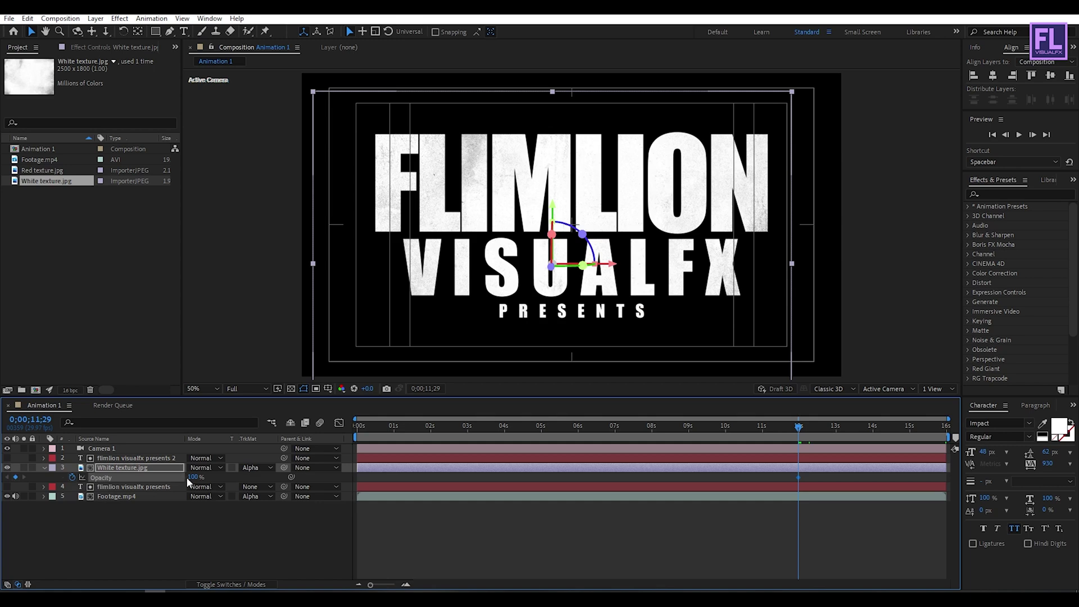
{"action": "left_click_drag", "start_coordinate": [194, 478], "coordinate": [138, 478]}
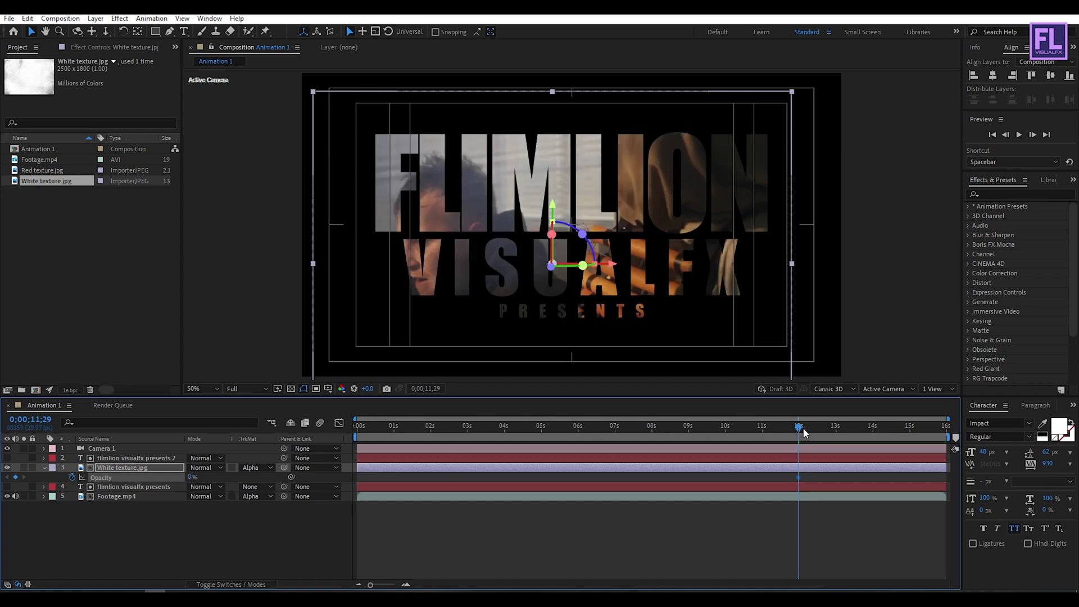
{"action": "left_click_drag", "start_coordinate": [804, 432], "coordinate": [875, 430]}
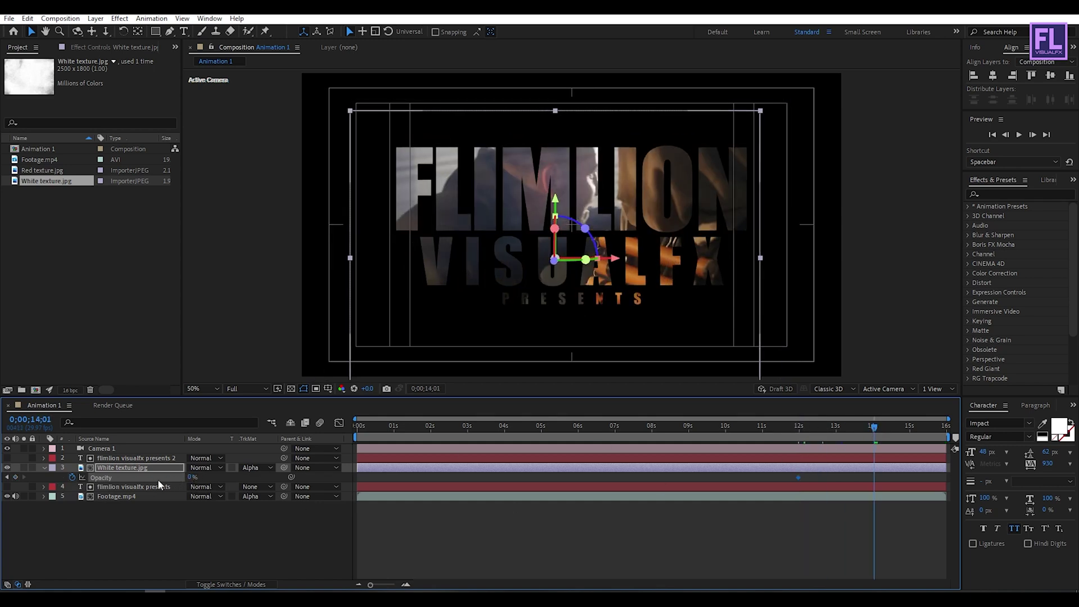
{"action": "left_click_drag", "start_coordinate": [204, 476], "coordinate": [478, 471]}
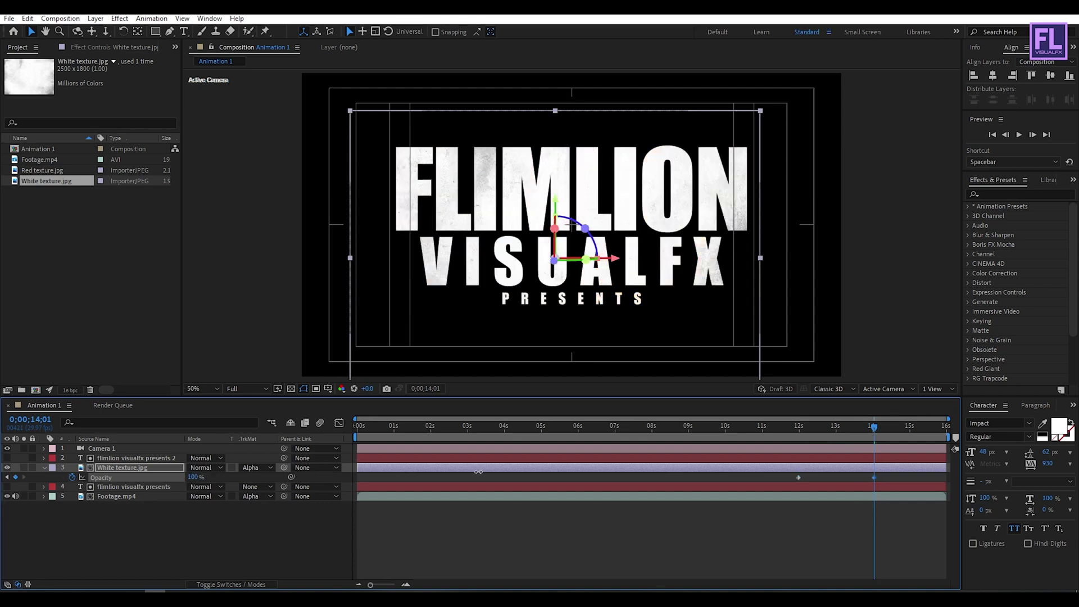
{"action": "left_click_drag", "start_coordinate": [802, 438], "coordinate": [359, 433]}
{"action": "key", "text": "Home"}
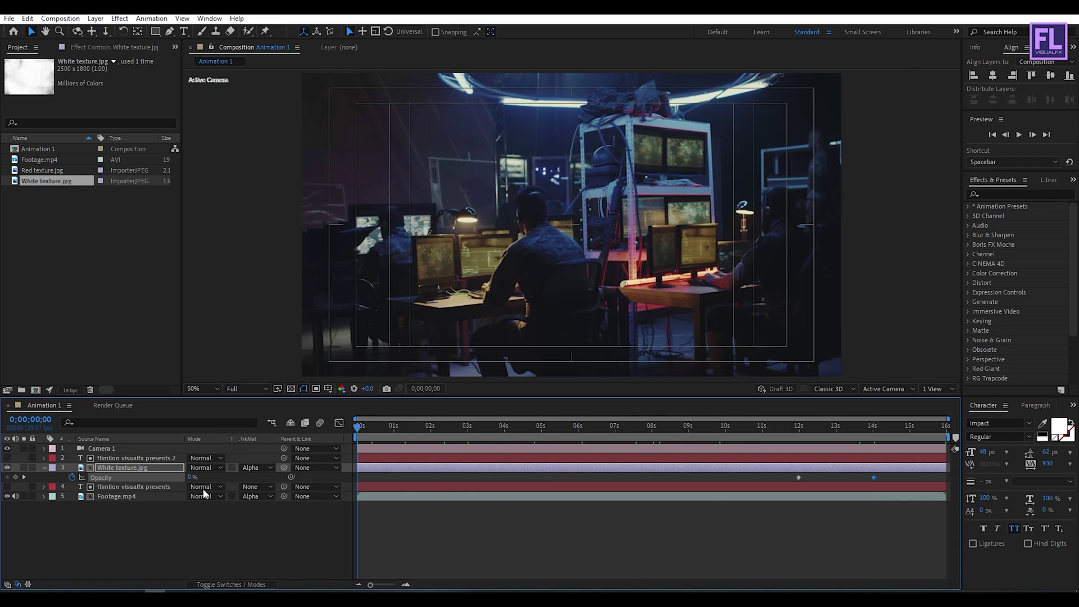
{"action": "left_click", "coordinate": [128, 528]}
{"action": "left_click", "coordinate": [45, 468]}
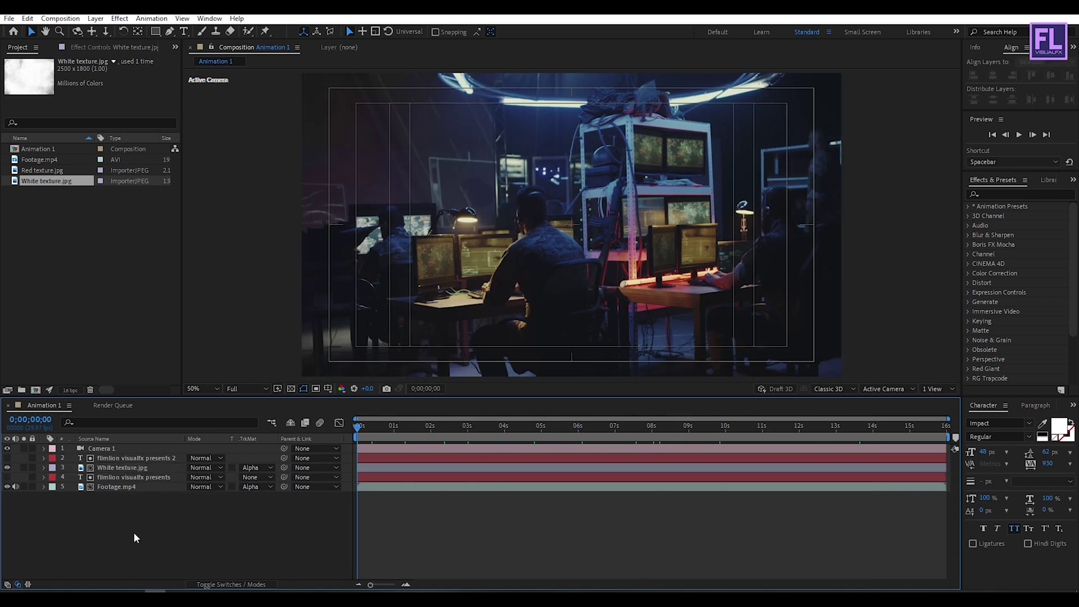
{"action": "key", "text": "grave"}
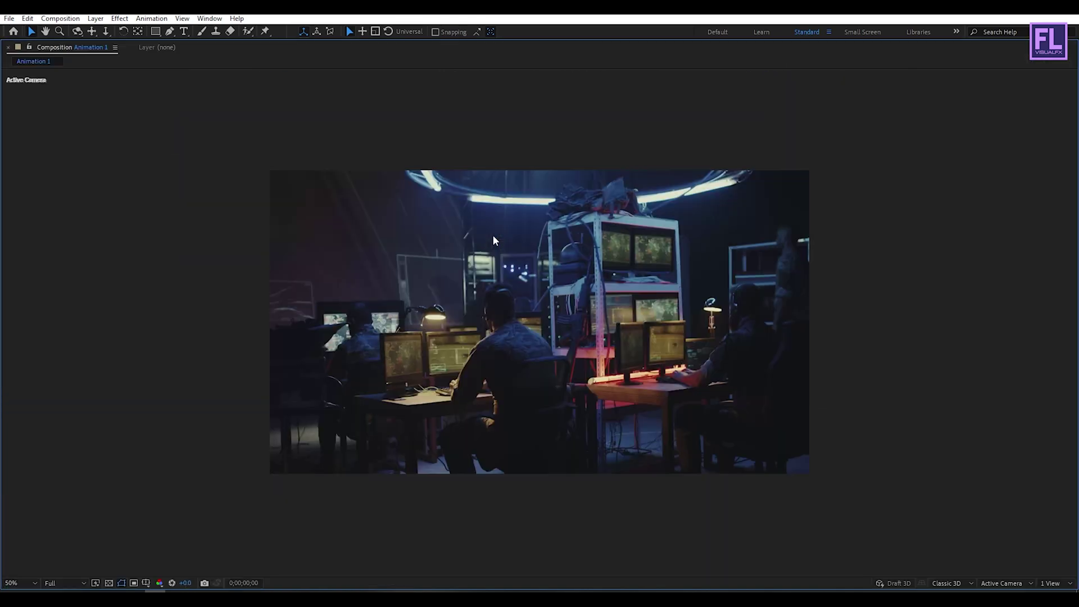
{"action": "left_click", "coordinate": [20, 582]}
{"action": "left_click", "coordinate": [52, 401]}
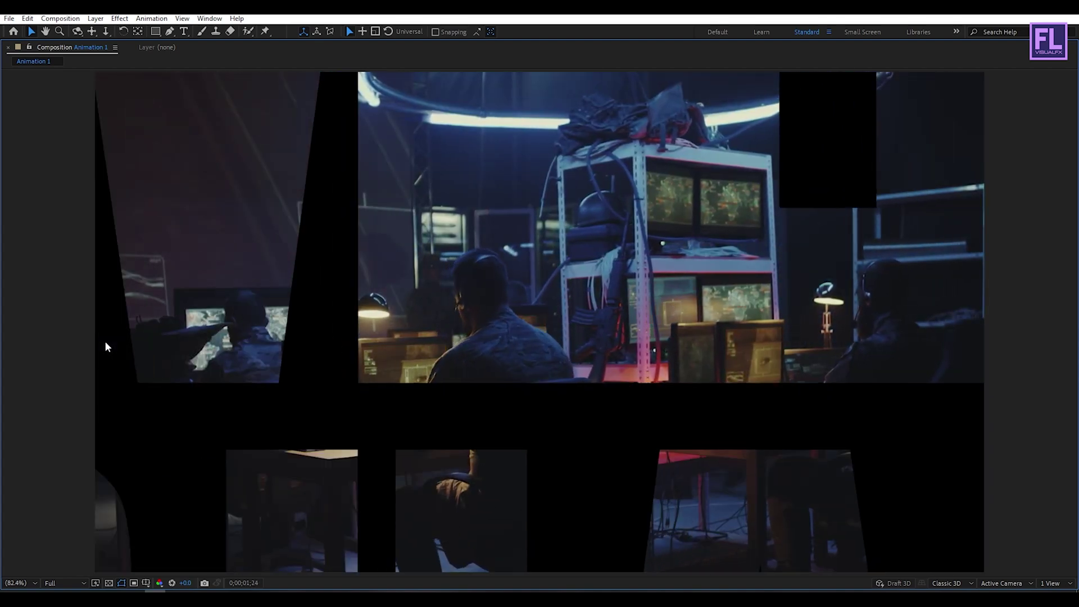
{"action": "key", "text": "grave"}
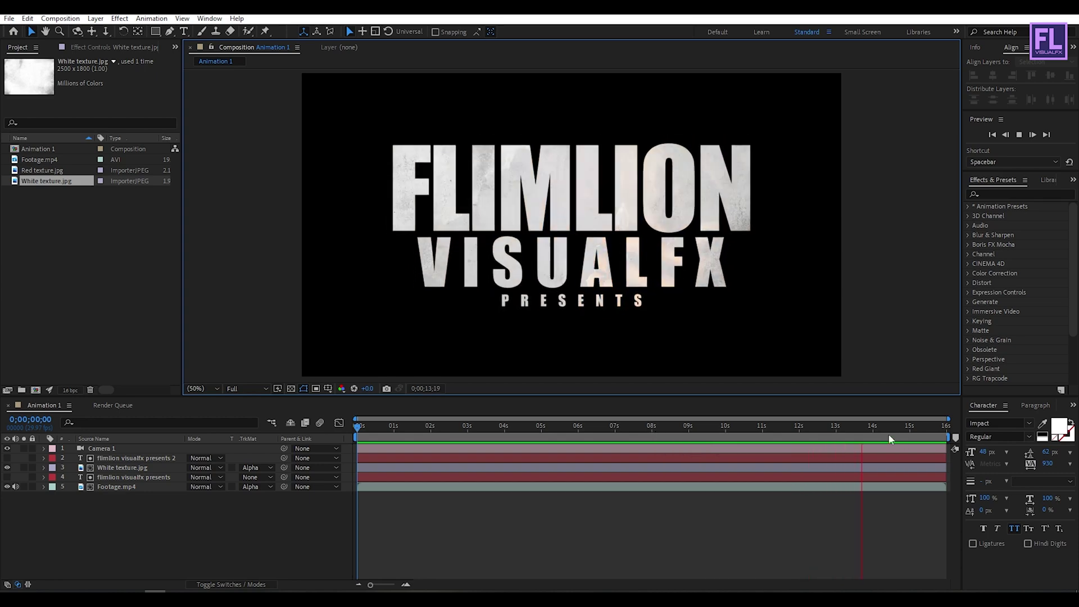
{"action": "left_click_drag", "start_coordinate": [886, 427], "coordinate": [843, 428]}
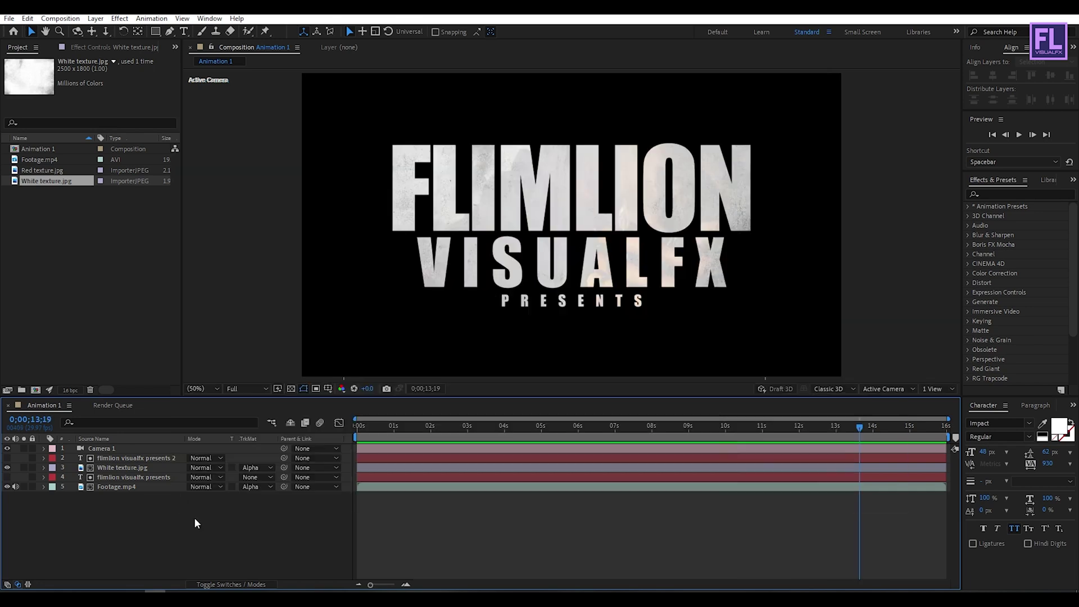
{"action": "left_click", "coordinate": [36, 391]}
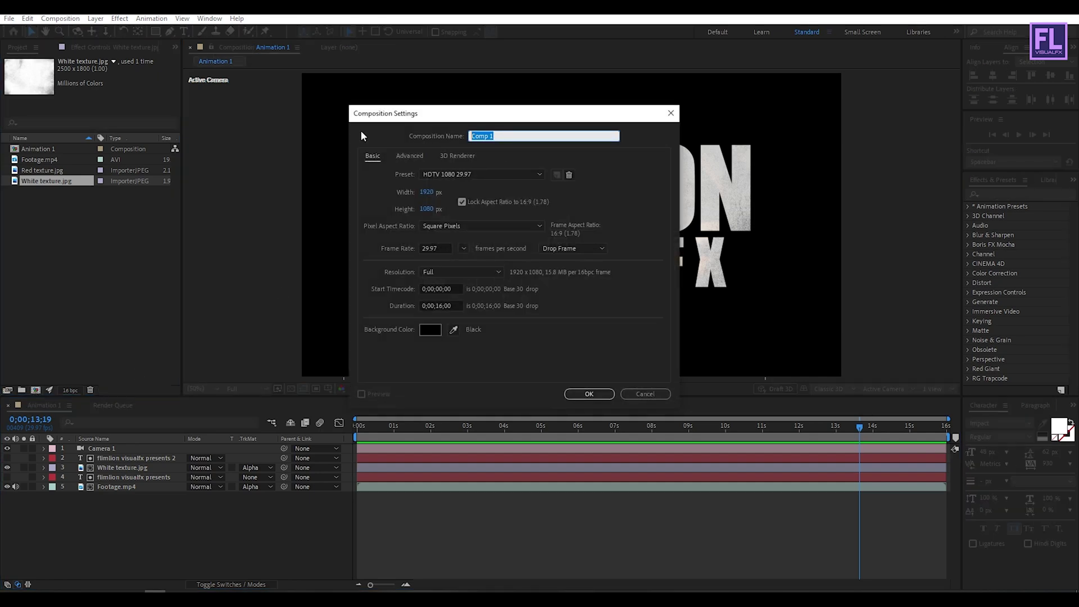
Step: Create the Animation 2 composition at 1920×1080 with a 0;00;06;00 duration
{"action": "type", "text": "Animation 2"}
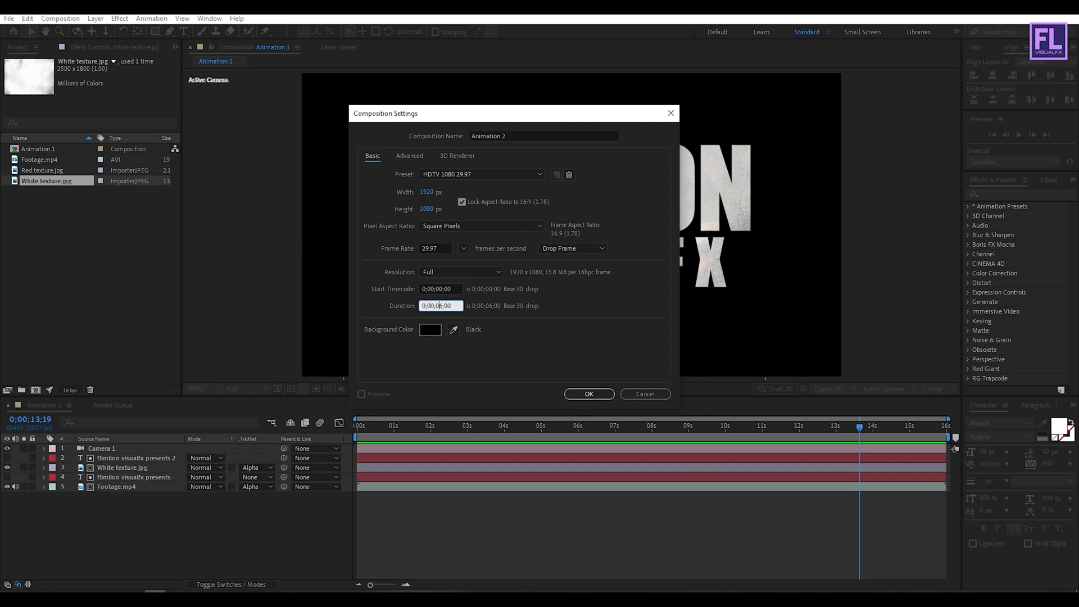
{"action": "left_click", "coordinate": [459, 318]}
{"action": "left_click", "coordinate": [589, 394]}
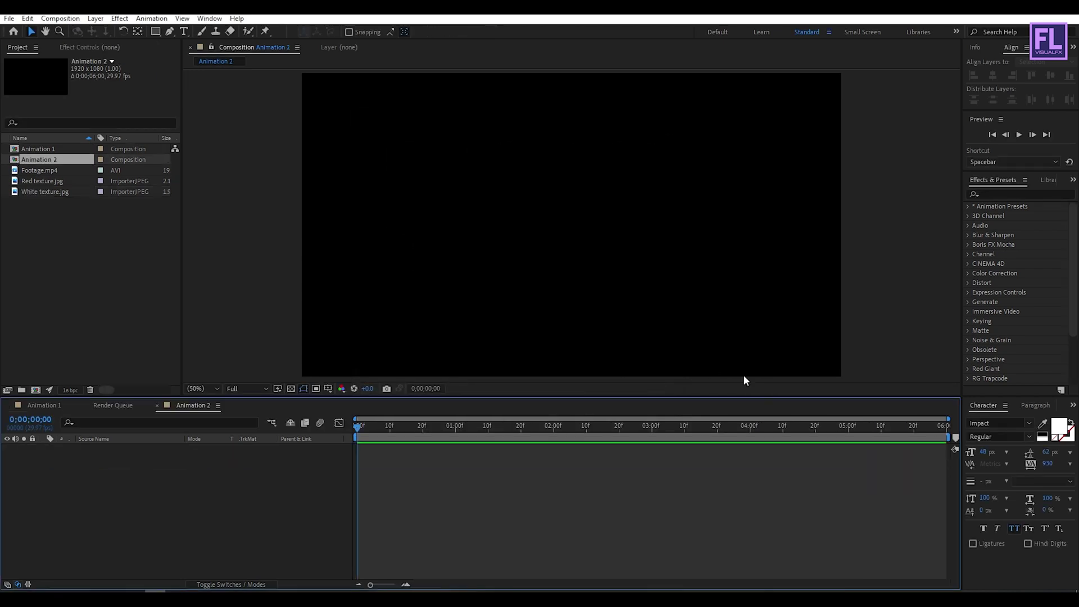
Step: Add a new text layer reading MONEY
{"action": "key", "text": "ctrl+t"}
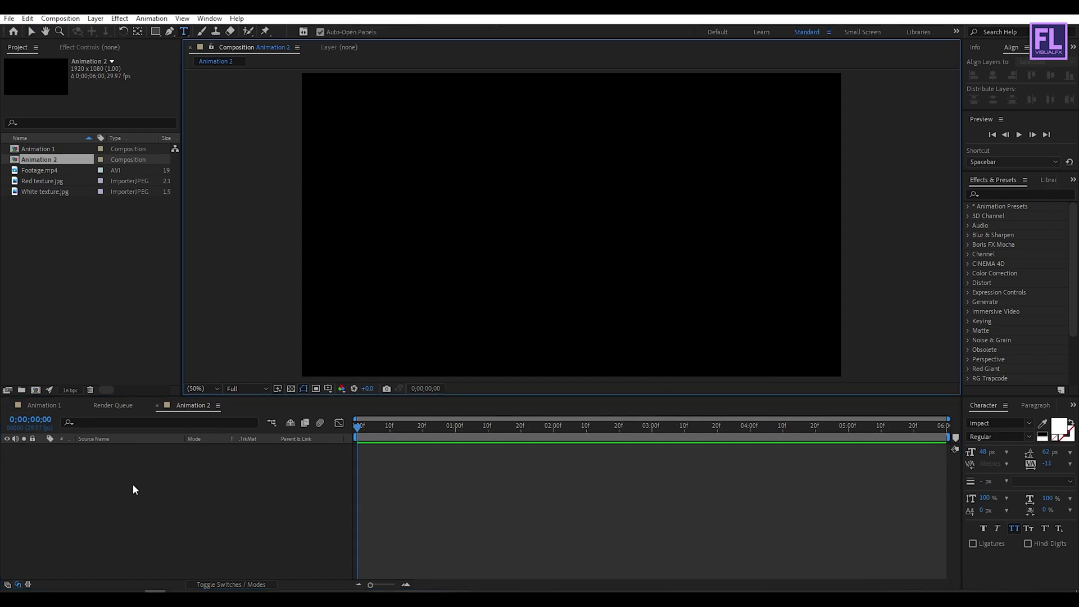
{"action": "right_click", "coordinate": [133, 489]}
{"action": "mouse_move", "coordinate": [164, 360]}
{"action": "left_click", "coordinate": [338, 364]}
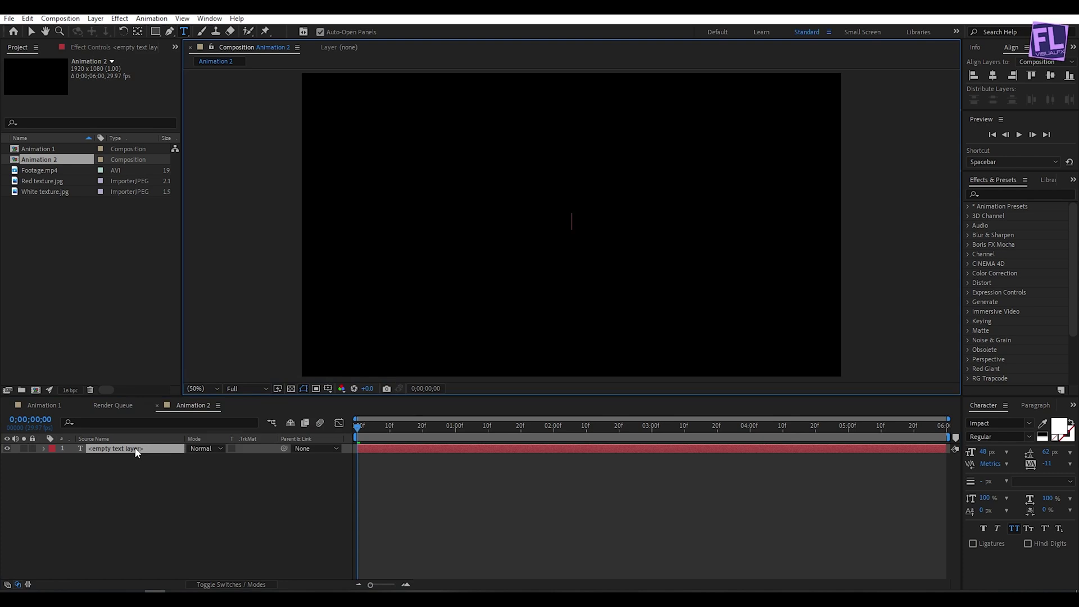
{"action": "type", "text": "mon"}
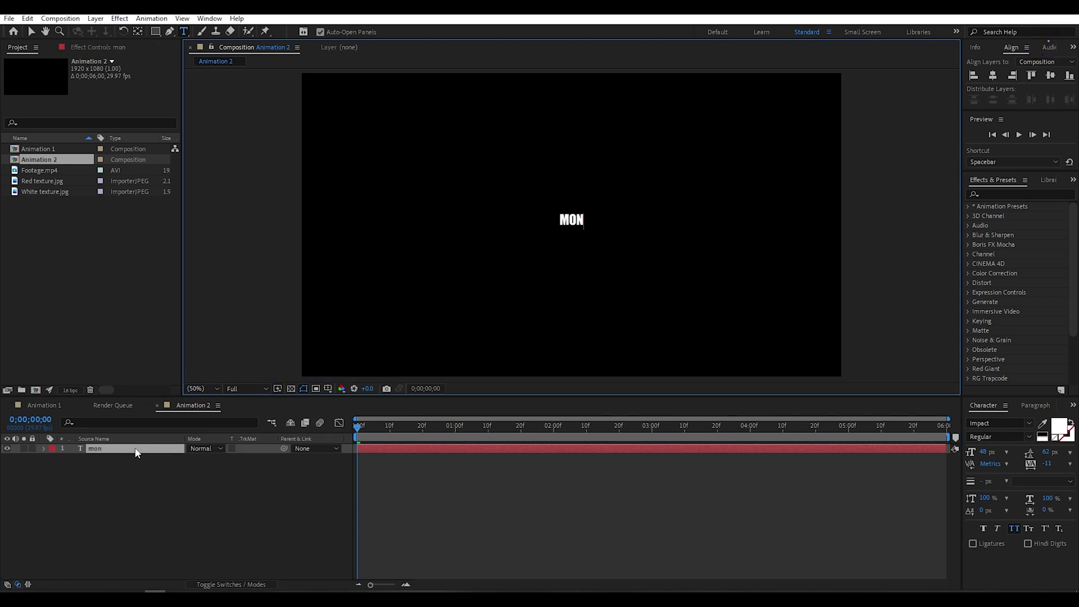
{"action": "type", "text": "ey"}
{"action": "left_click", "coordinate": [143, 452]}
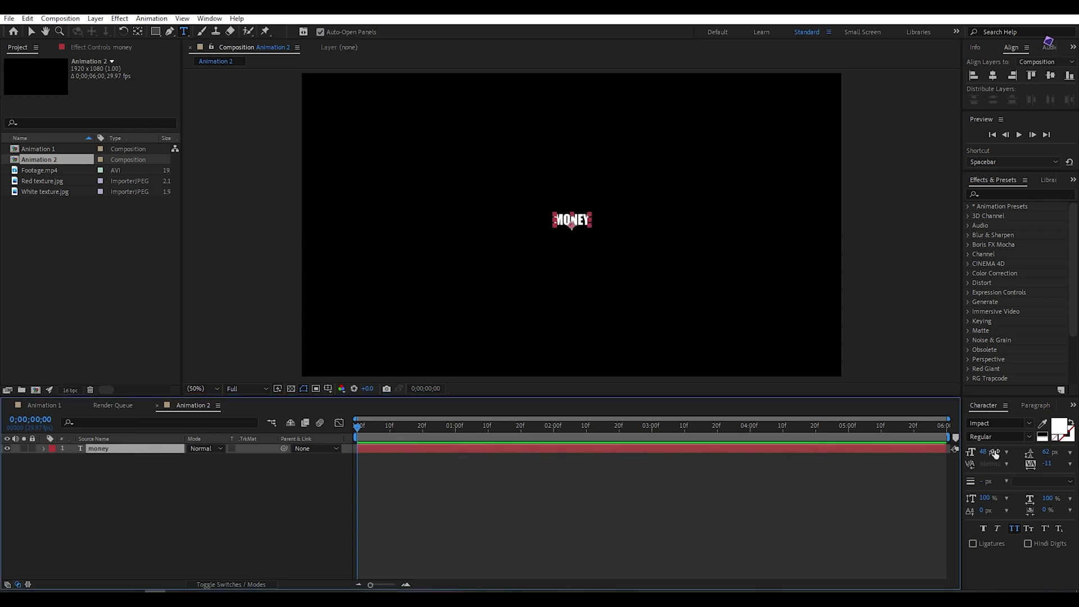
Step: Set MONEY to 266 px, move it left of centre, and show the safe guides
{"action": "left_click", "coordinate": [995, 453]}
{"action": "type", "text": "250"}
{"action": "key", "text": "Return"}
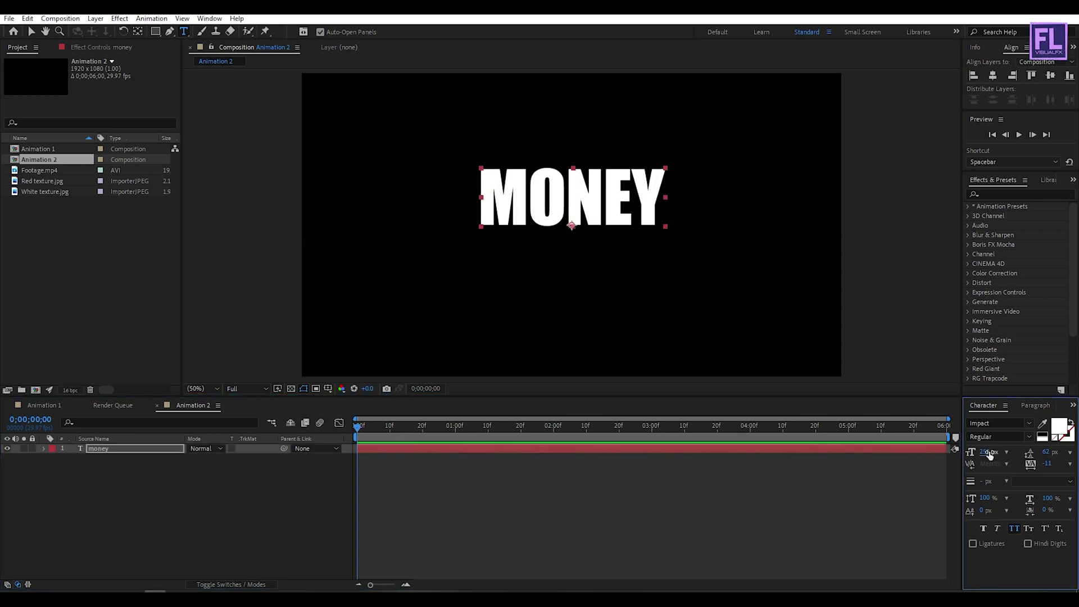
{"action": "left_click_drag", "start_coordinate": [991, 454], "coordinate": [997, 452]}
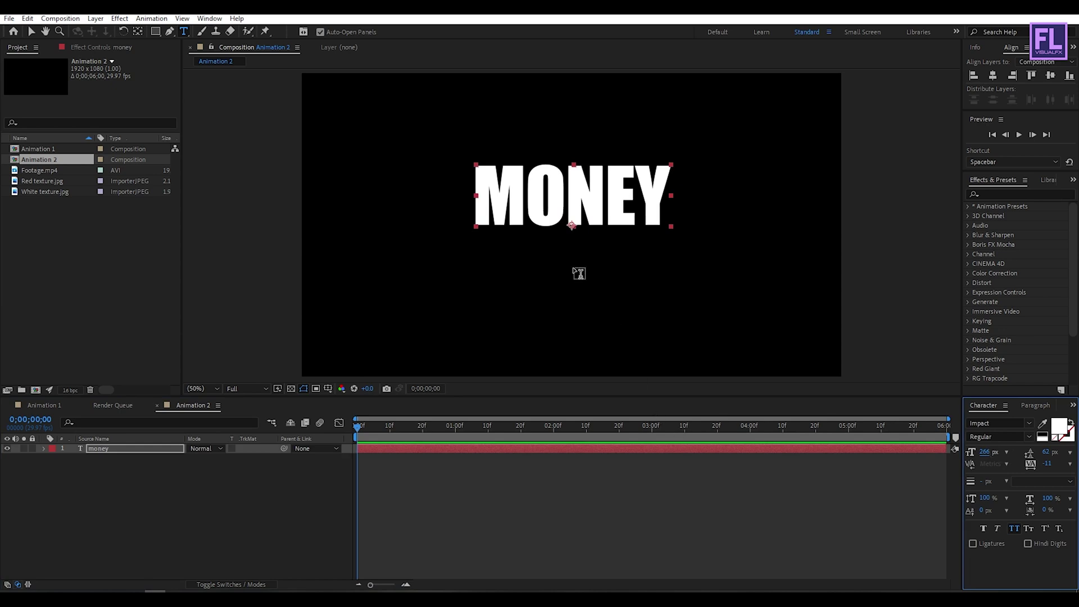
{"action": "key", "text": "v"}
{"action": "left_click_drag", "start_coordinate": [584, 174], "coordinate": [510, 224]}
{"action": "key", "text": "apostrophe"}
{"action": "left_click", "coordinate": [122, 449]}
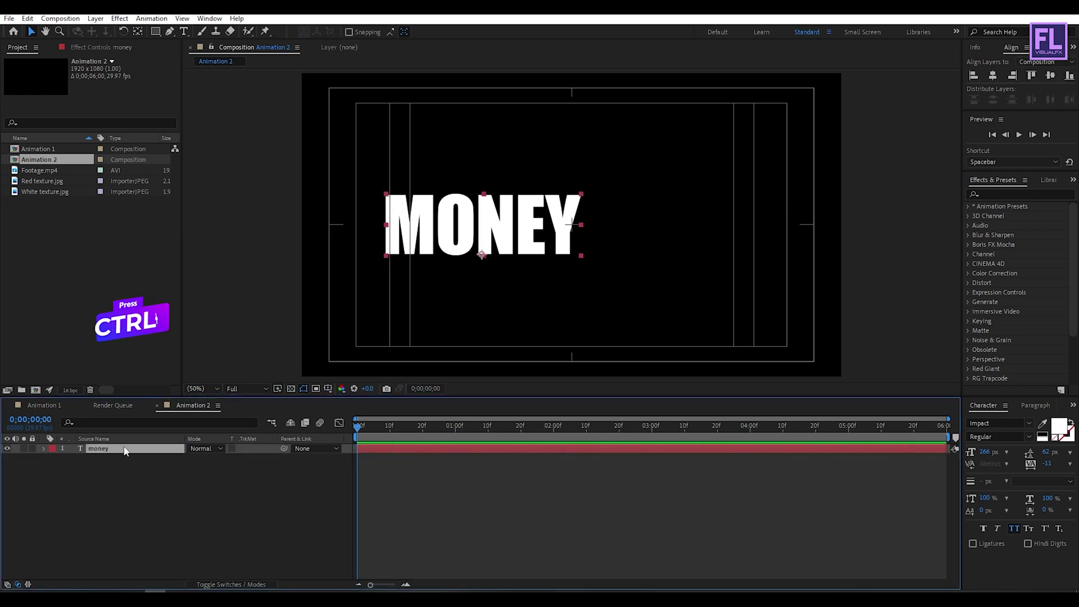
Step: Duplicate the money layer to the right and change its text to HEIST
{"action": "key", "text": "ctrl+d"}
{"action": "left_click_drag", "start_coordinate": [539, 229], "coordinate": [749, 230]}
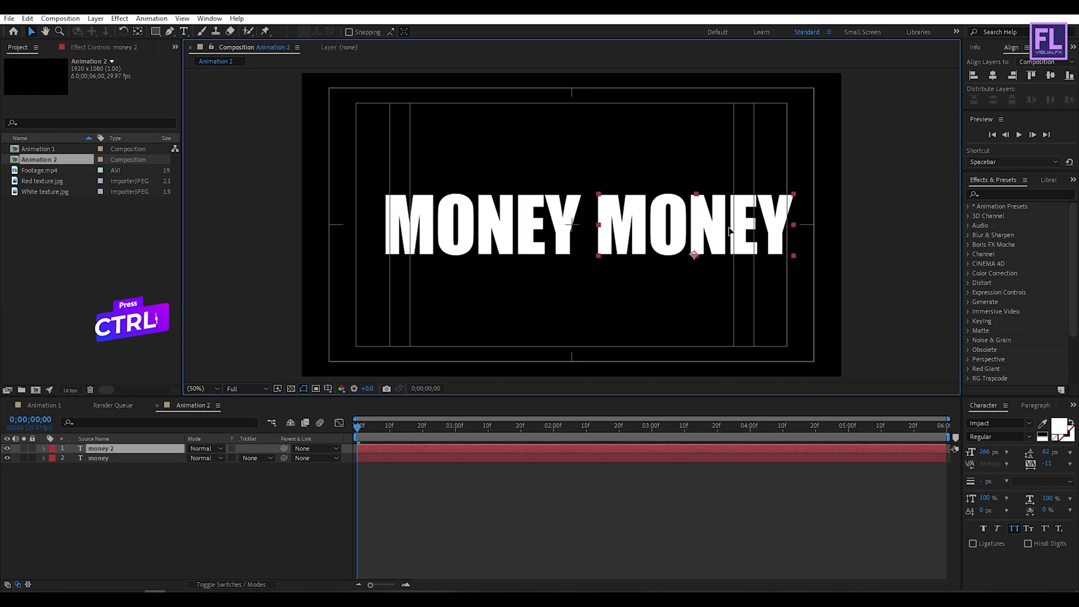
{"action": "double_click", "coordinate": [725, 228]}
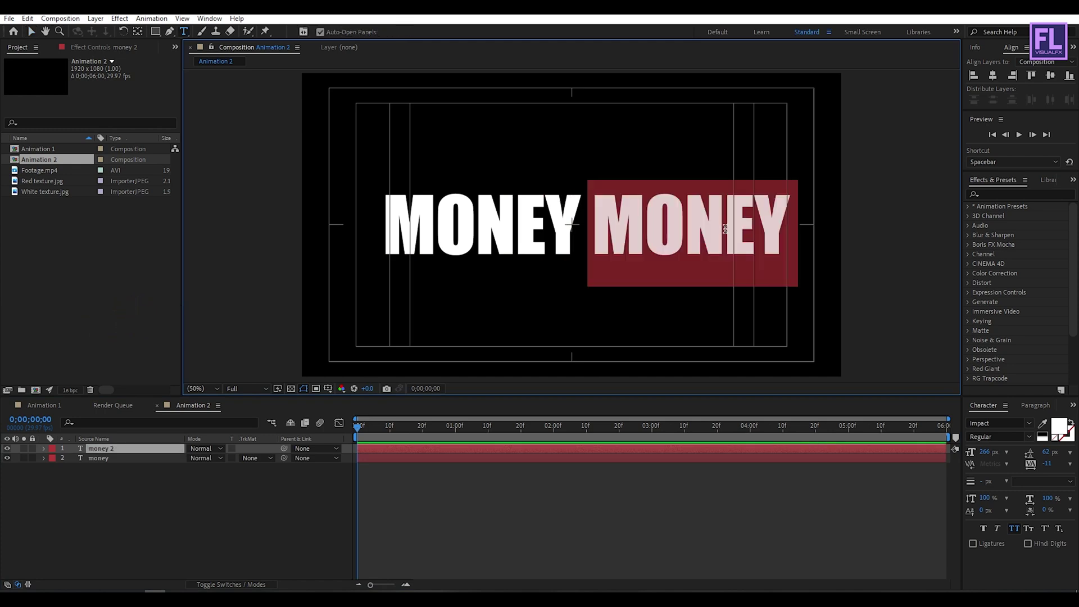
{"action": "type", "text": "he"}
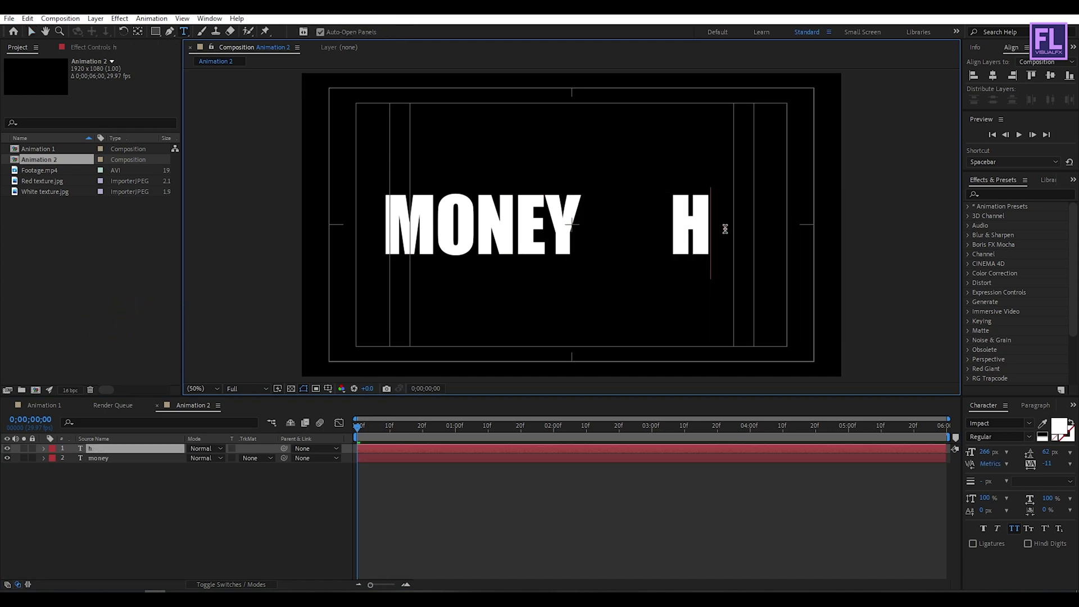
{"action": "type", "text": "ist"}
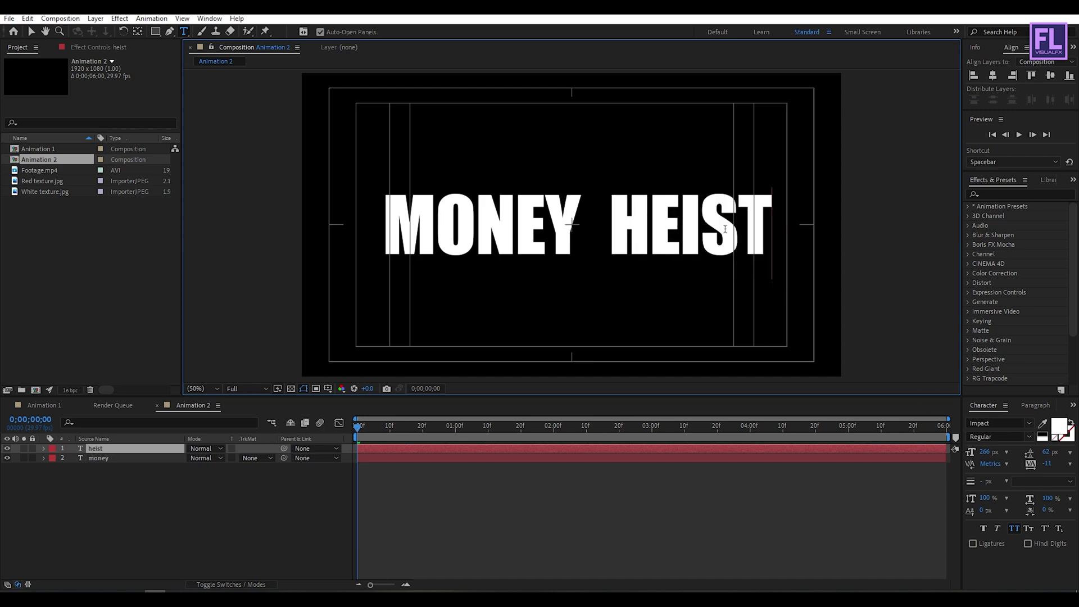
{"action": "key", "text": "Escape"}
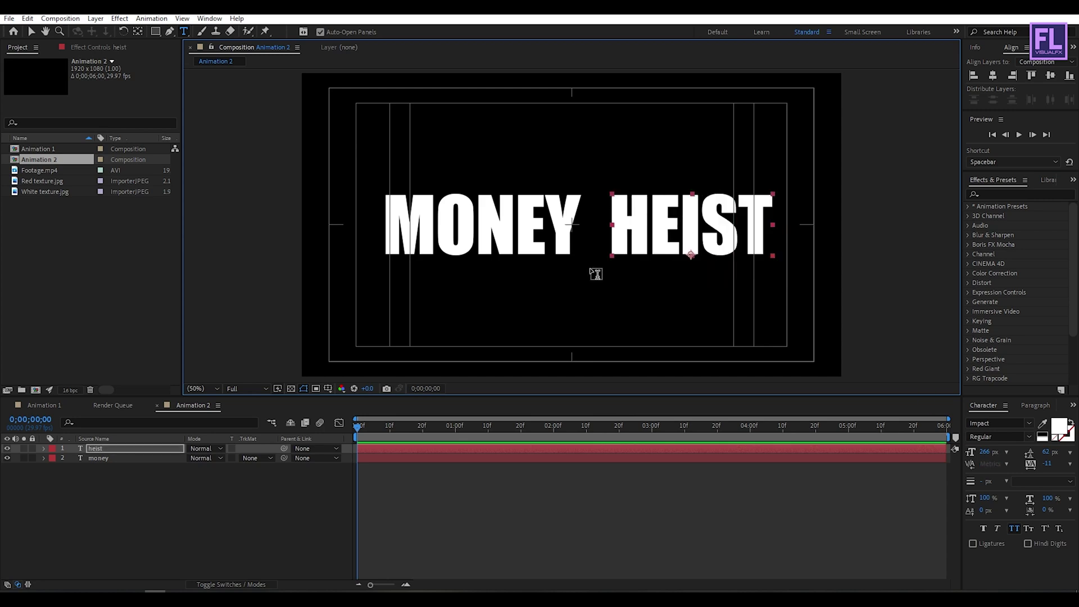
Step: Tuck HEIST closer to MONEY and nudge both words left to centre the title
{"action": "key", "text": "v"}
{"action": "left_click", "coordinate": [714, 303]}
{"action": "left_click_drag", "start_coordinate": [728, 235], "coordinate": [713, 235]}
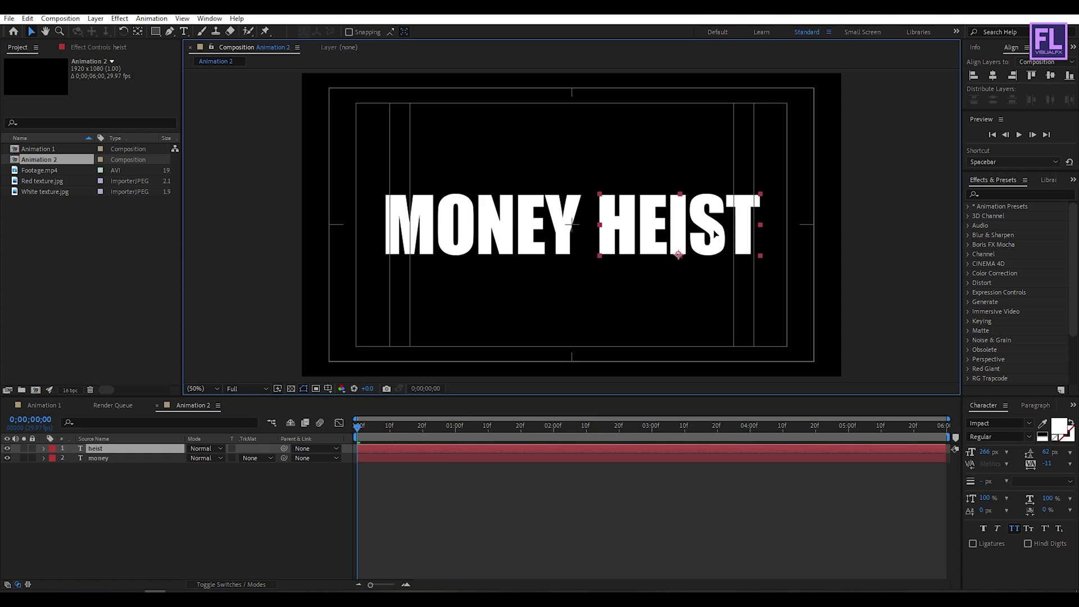
{"action": "left_click_drag", "start_coordinate": [785, 285], "coordinate": [476, 178]}
{"action": "key", "text": "shift+Left"}
{"action": "left_click", "coordinate": [645, 341]}
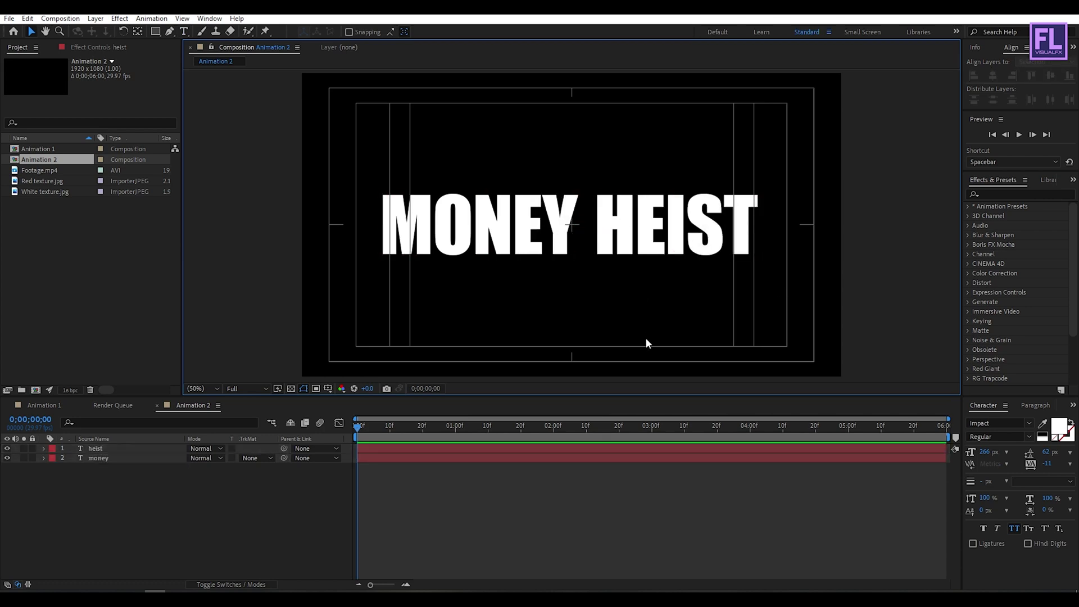
{"action": "left_click", "coordinate": [107, 492]}
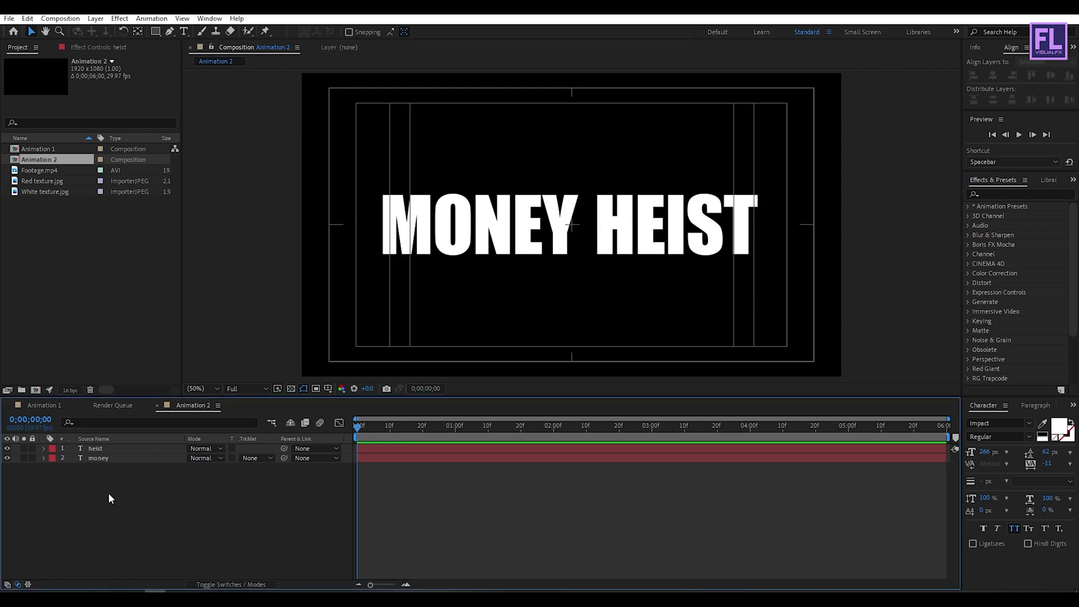
{"action": "left_click", "coordinate": [156, 31]}
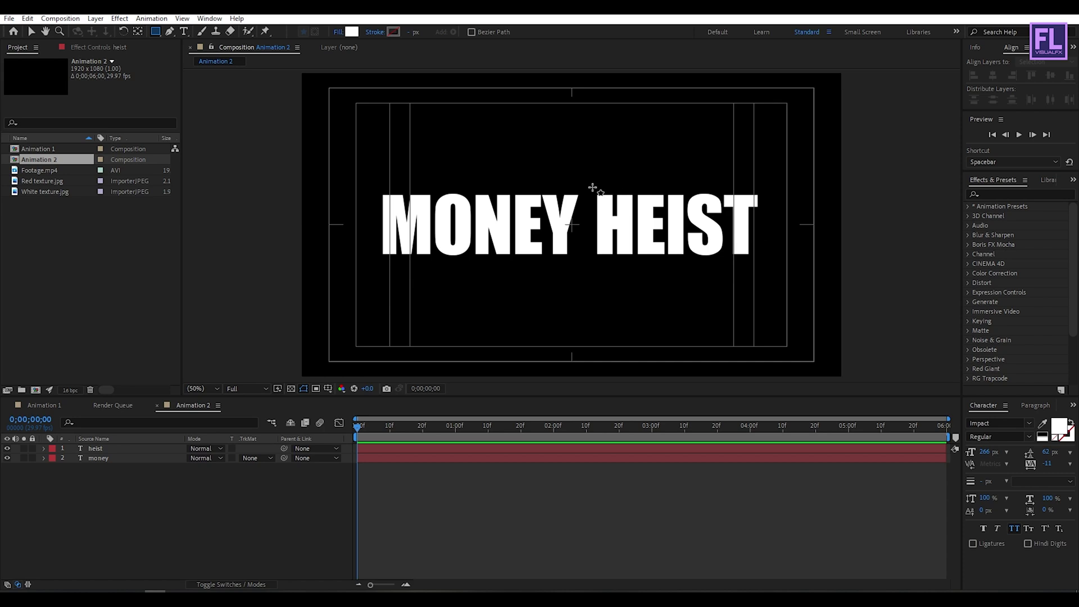
Step: Draw a white rectangle over HEIST, place it below heist, and set Alpha Inverted Matte
{"action": "mouse_move", "coordinate": [594, 185]}
{"action": "left_mouse_down"}
{"action": "mouse_move", "coordinate": [711, 230]}
{"action": "mouse_move", "coordinate": [763, 268]}
{"action": "mouse_move", "coordinate": [760, 228]}
{"action": "mouse_move", "coordinate": [761, 263]}
{"action": "left_mouse_up"}
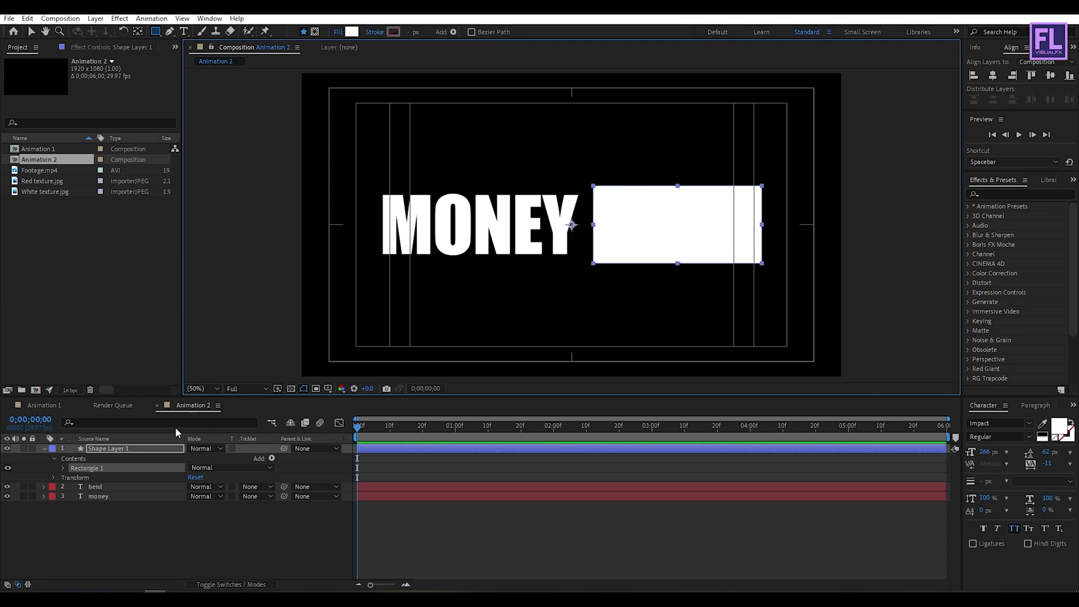
{"action": "left_click", "coordinate": [120, 453]}
{"action": "left_click", "coordinate": [43, 448]}
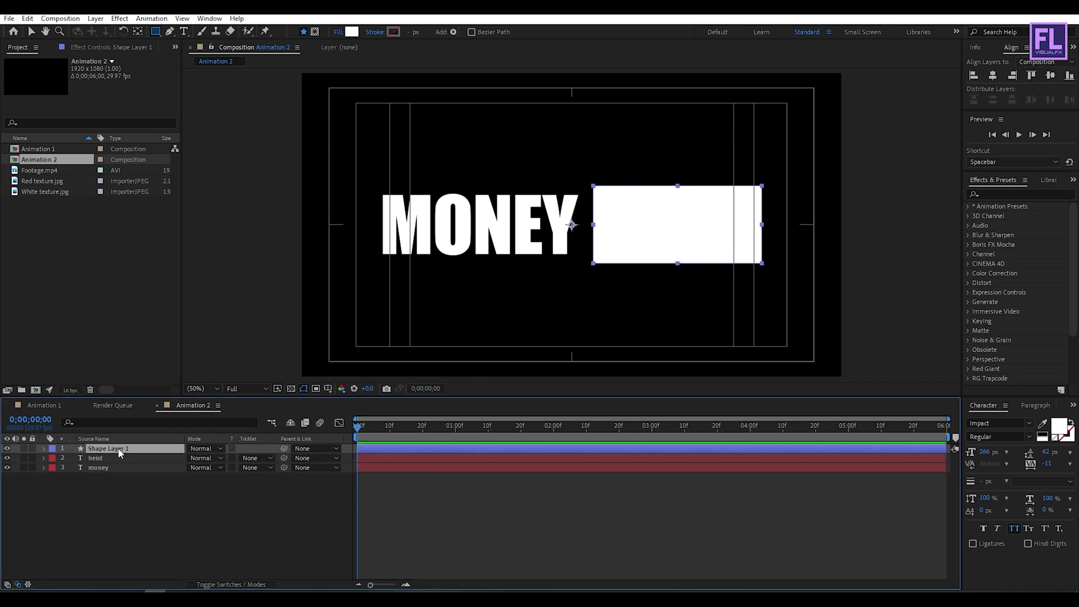
{"action": "left_click_drag", "start_coordinate": [120, 453], "coordinate": [121, 461]}
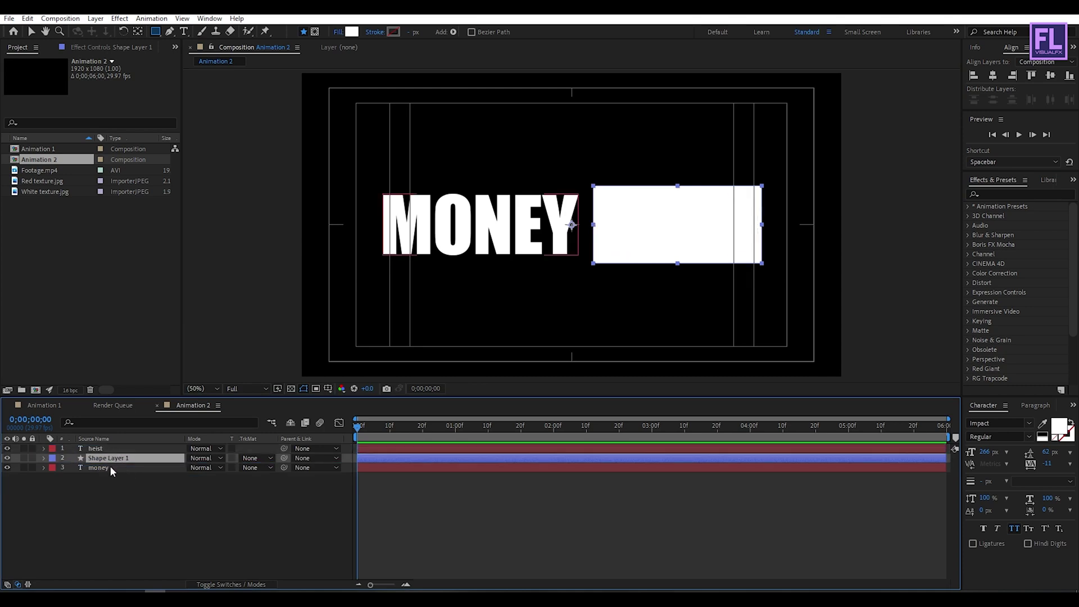
{"action": "left_click", "coordinate": [264, 460]}
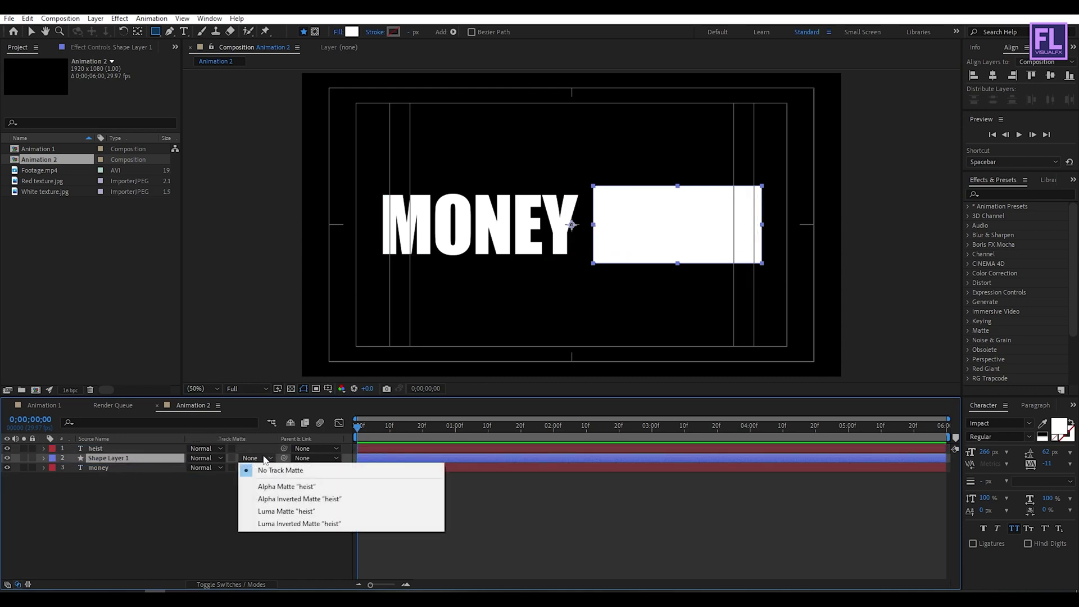
{"action": "left_click", "coordinate": [319, 499]}
{"action": "scroll", "coordinate": [768, 213], "scroll_direction": "up", "scroll_amount": 2}
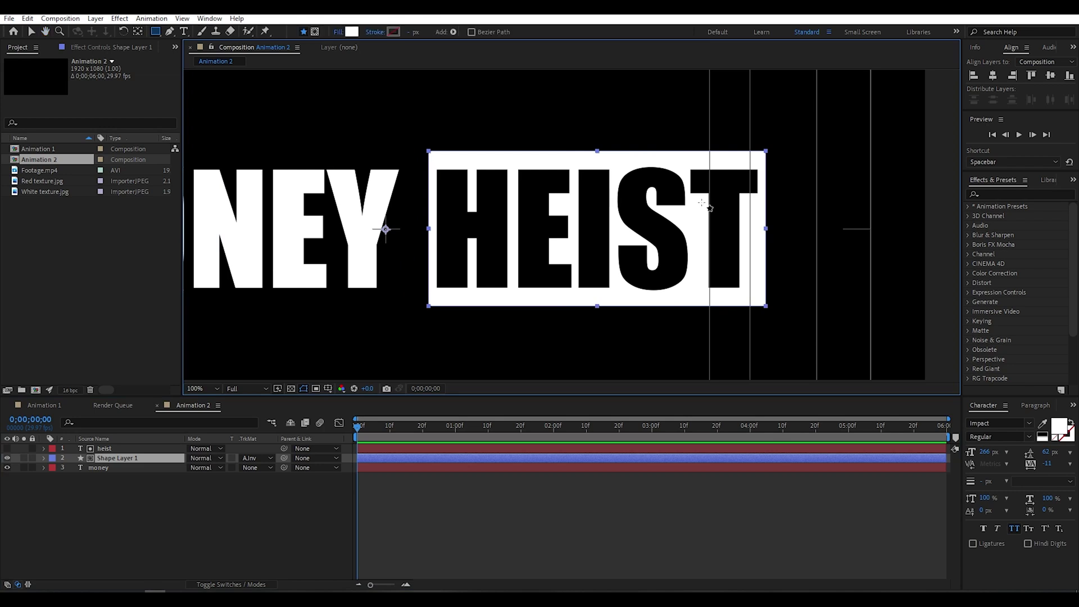
Step: Resize and shift the white box so it fits snugly around HEIST
{"action": "key", "text": "v"}
{"action": "left_click_drag", "start_coordinate": [672, 225], "coordinate": [667, 225]}
{"action": "left_click_drag", "start_coordinate": [766, 235], "coordinate": [707, 235]}
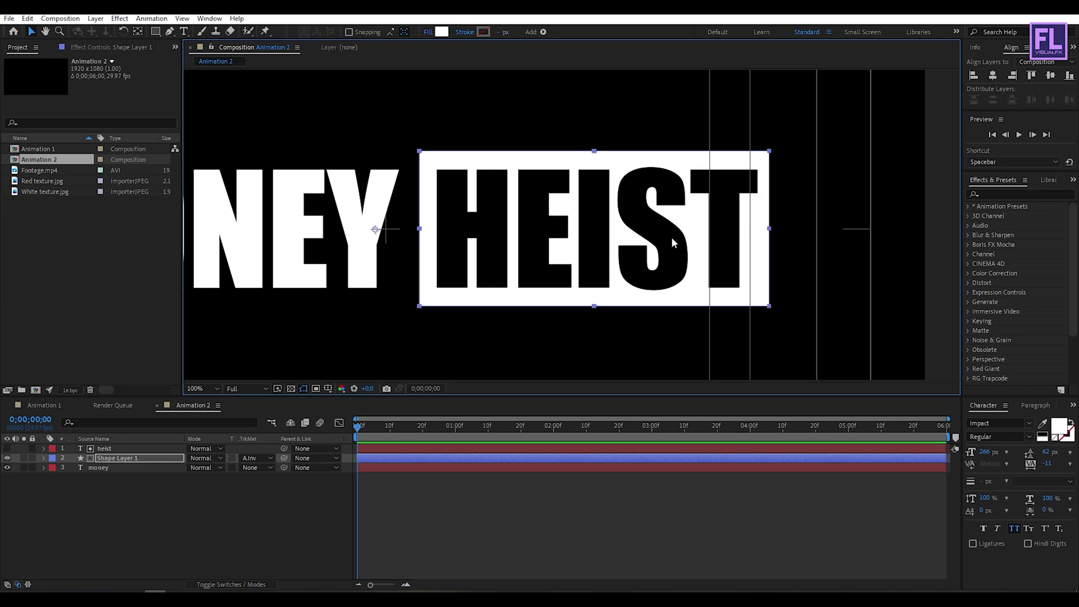
{"action": "key", "text": "comma"}
{"action": "left_click", "coordinate": [825, 208]}
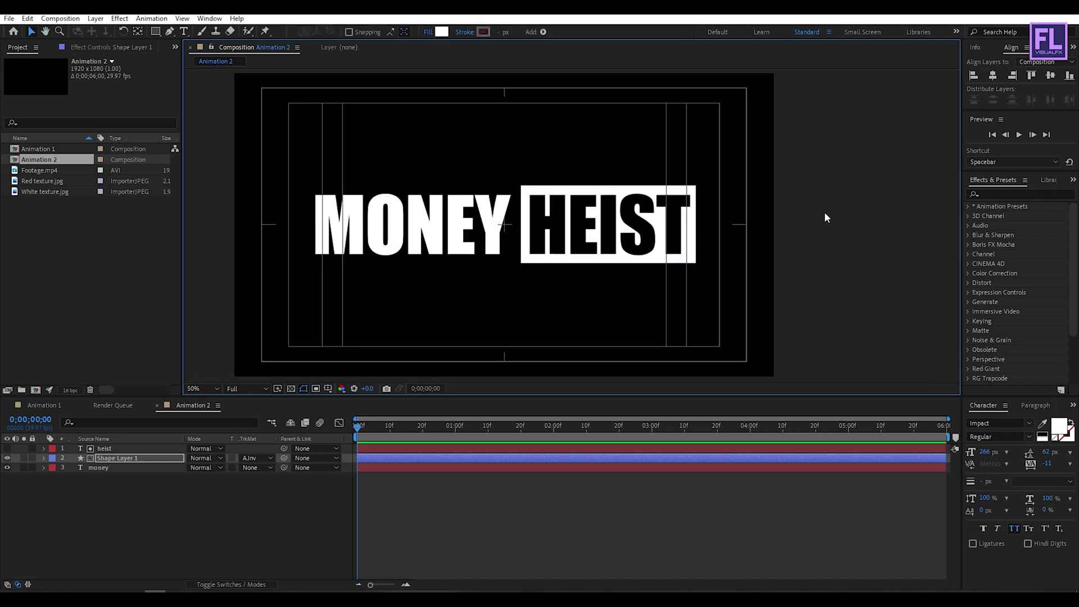
{"action": "left_click_drag", "start_coordinate": [798, 224], "coordinate": [812, 233]}
{"action": "key", "text": "v"}
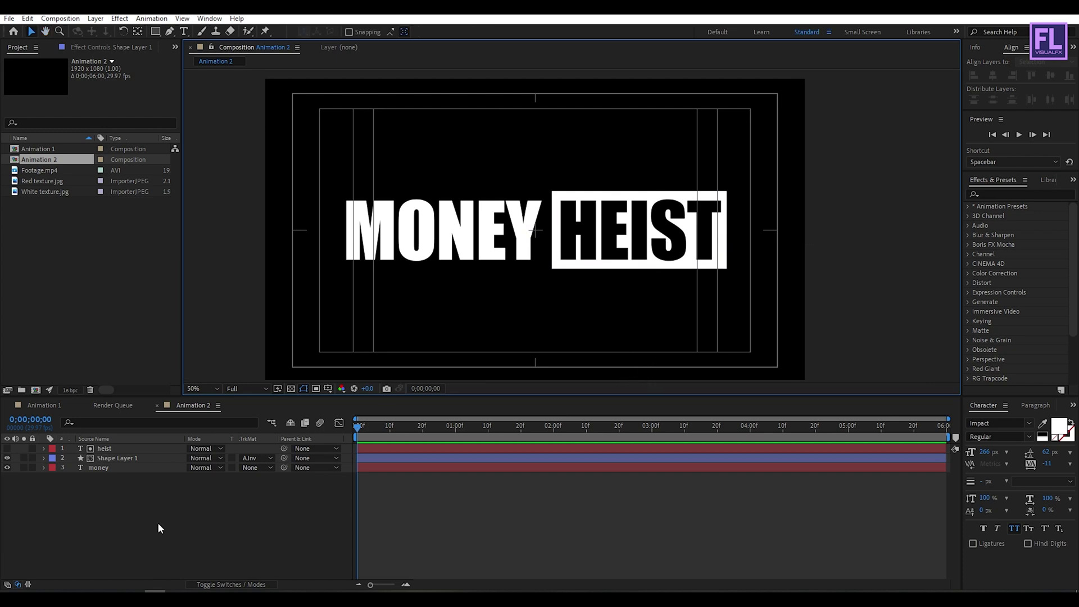
{"action": "left_click", "coordinate": [119, 459]}
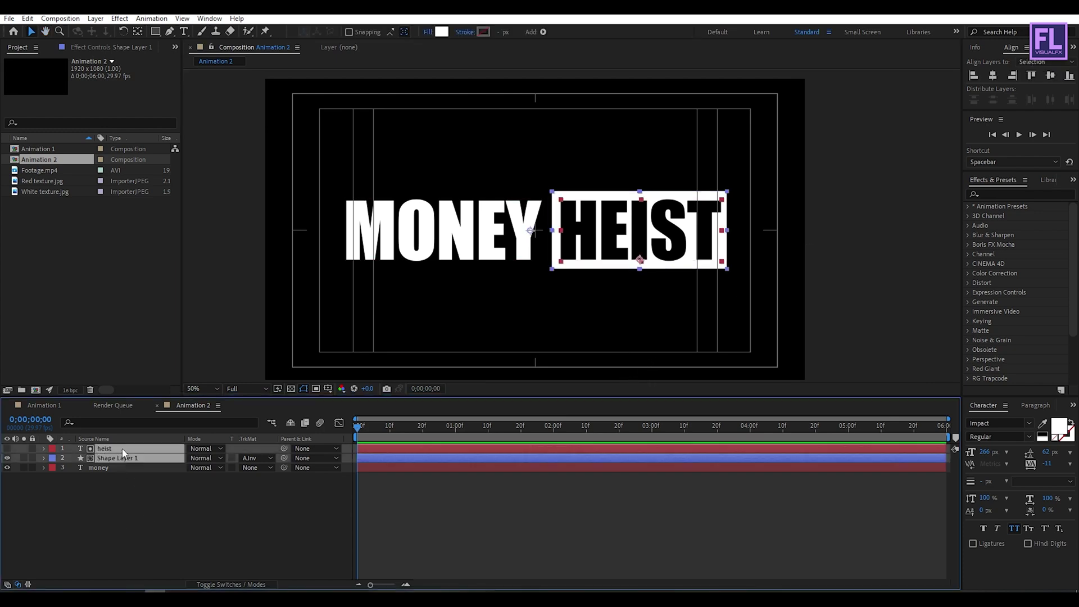
Step: Pre-compose the heist and rectangle layers into a composition named Heist
{"action": "right_click", "coordinate": [122, 456]}
{"action": "left_click", "coordinate": [163, 388]}
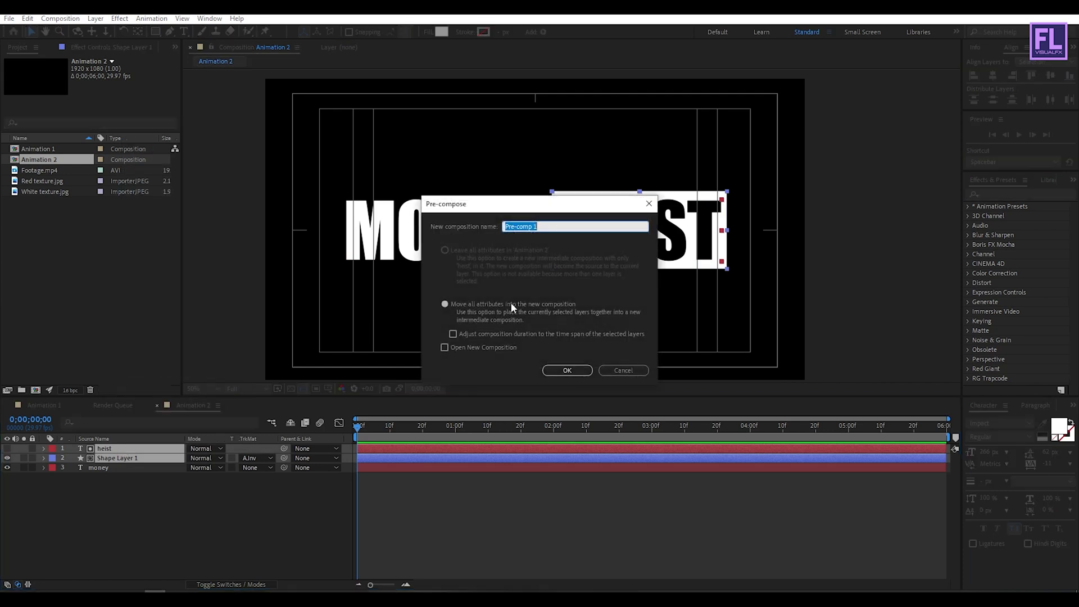
{"action": "left_click_drag", "start_coordinate": [543, 226], "coordinate": [532, 227]}
{"action": "type", "text": "Heist"}
{"action": "left_click", "coordinate": [587, 370]}
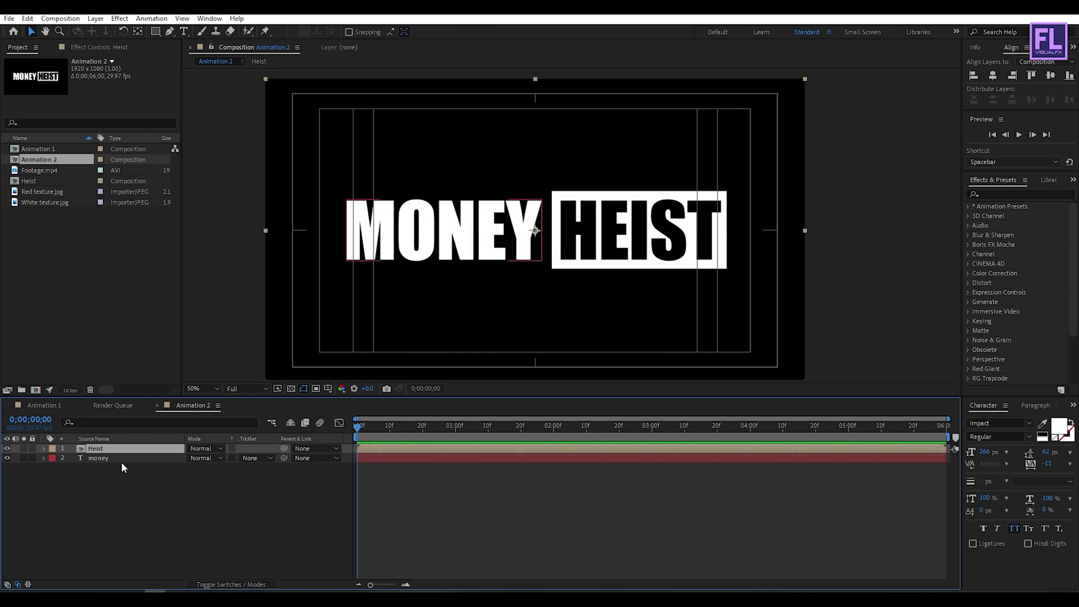
Step: Pre-compose the money layer into a composition named Money
{"action": "left_click", "coordinate": [112, 457]}
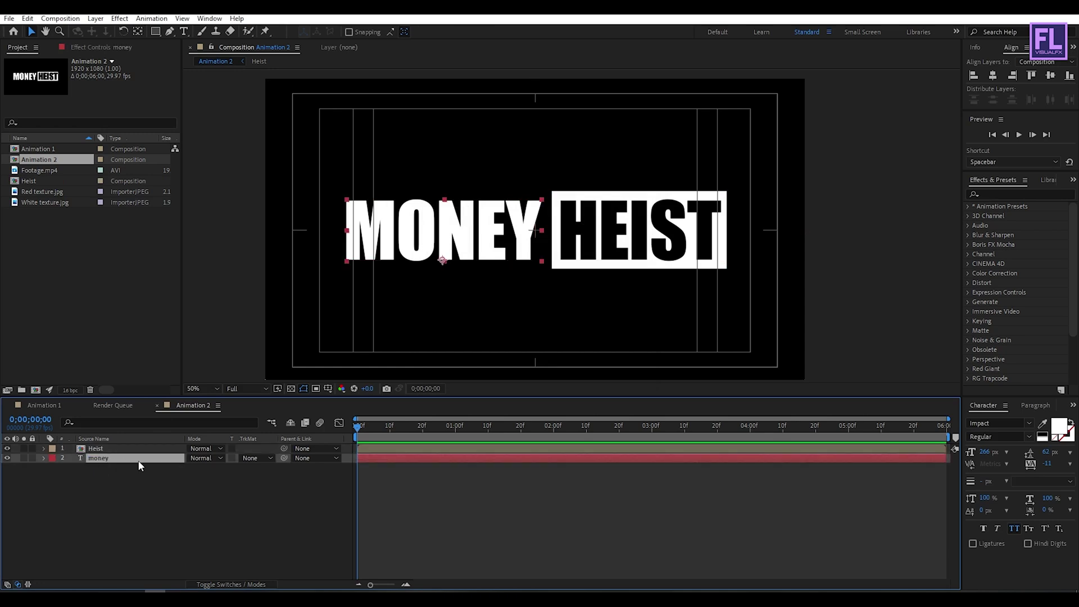
{"action": "right_click", "coordinate": [138, 459]}
{"action": "left_click", "coordinate": [179, 399]}
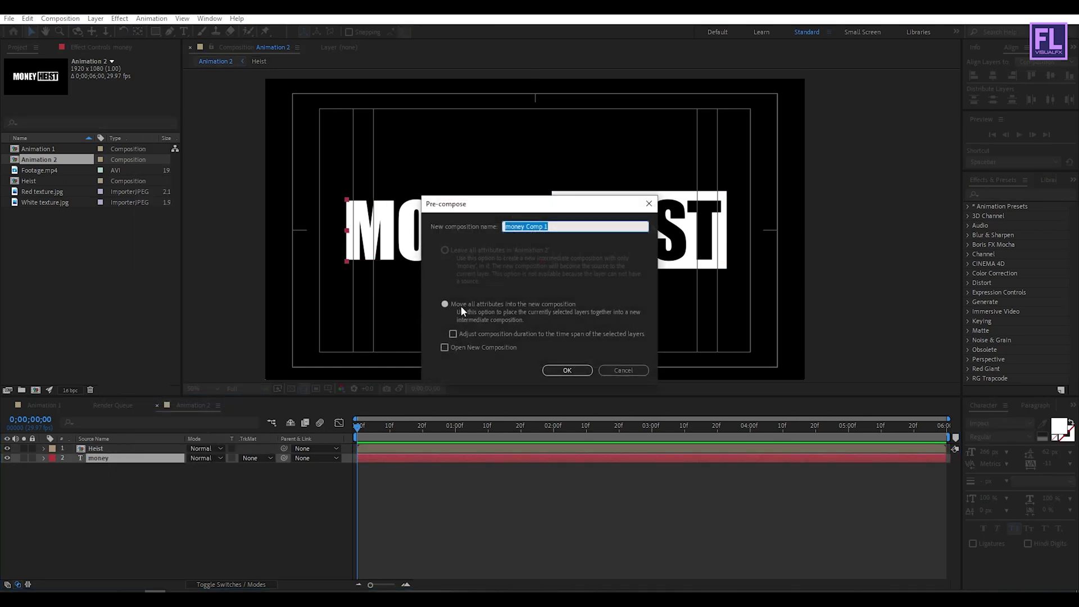
{"action": "left_click_drag", "start_coordinate": [578, 225], "coordinate": [412, 227]}
{"action": "type", "text": "Money"}
{"action": "left_click", "coordinate": [543, 370]}
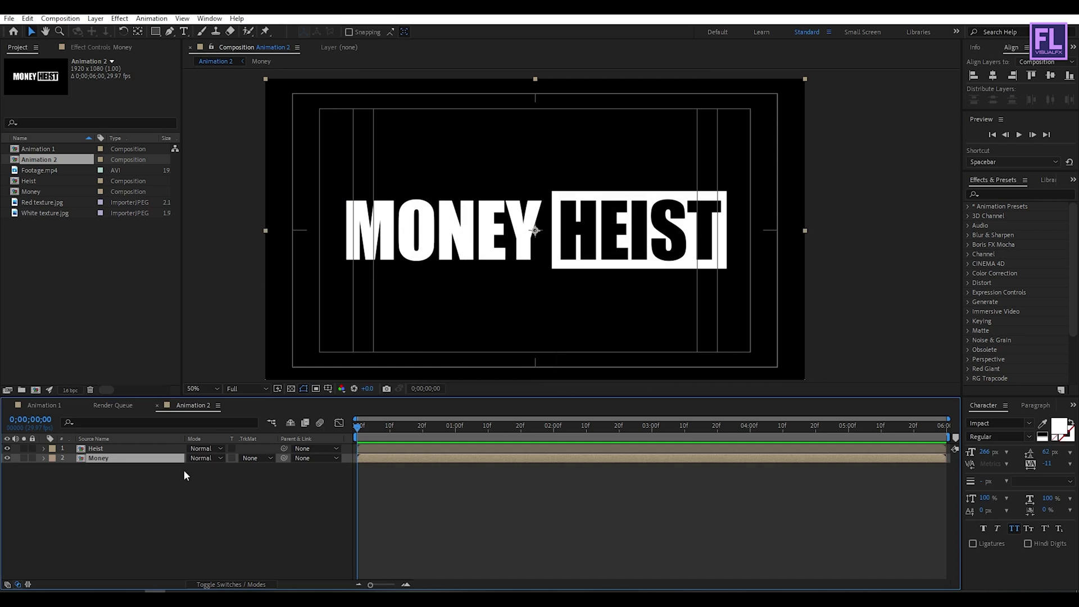
Step: Add White texture.jpg below Money and set its TrkMat to Alpha Matte "Money"
{"action": "left_click", "coordinate": [22, 49]}
{"action": "left_click", "coordinate": [42, 214]}
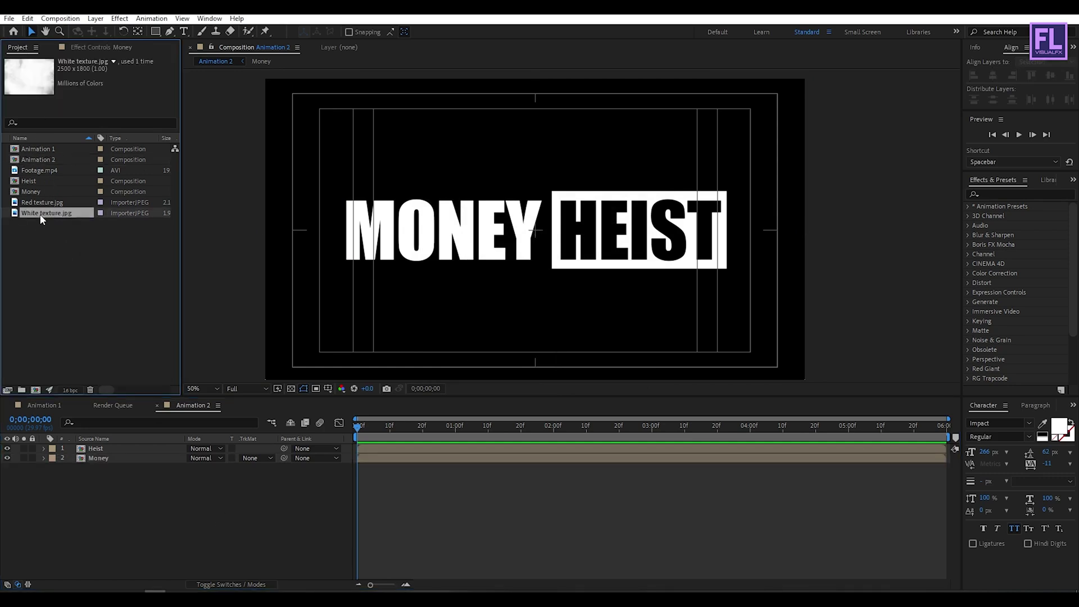
{"action": "left_click_drag", "start_coordinate": [52, 219], "coordinate": [112, 488]}
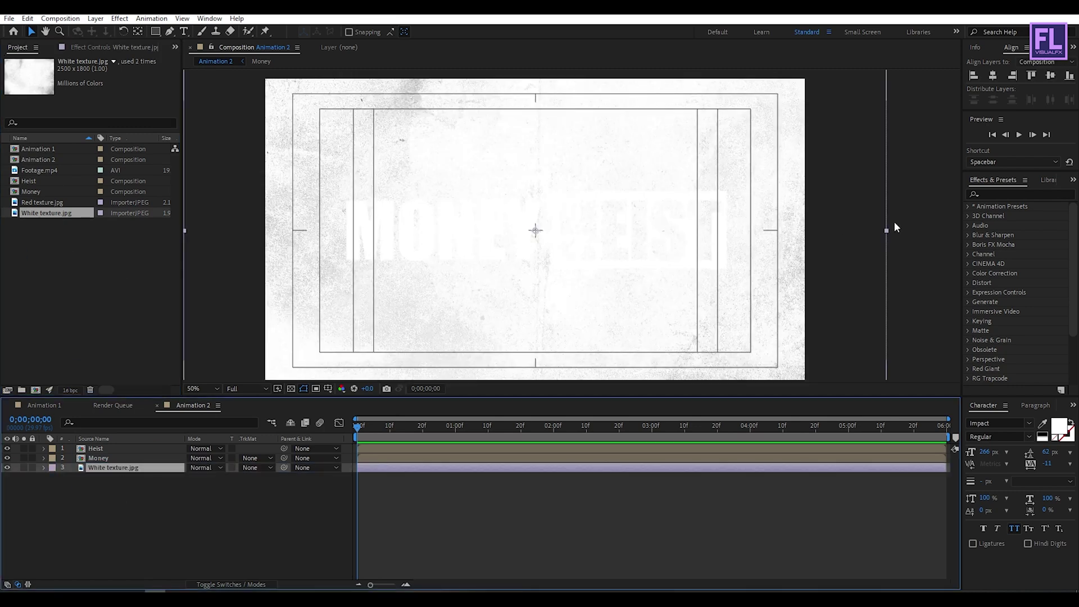
{"action": "left_click_drag", "start_coordinate": [887, 228], "coordinate": [740, 212]}
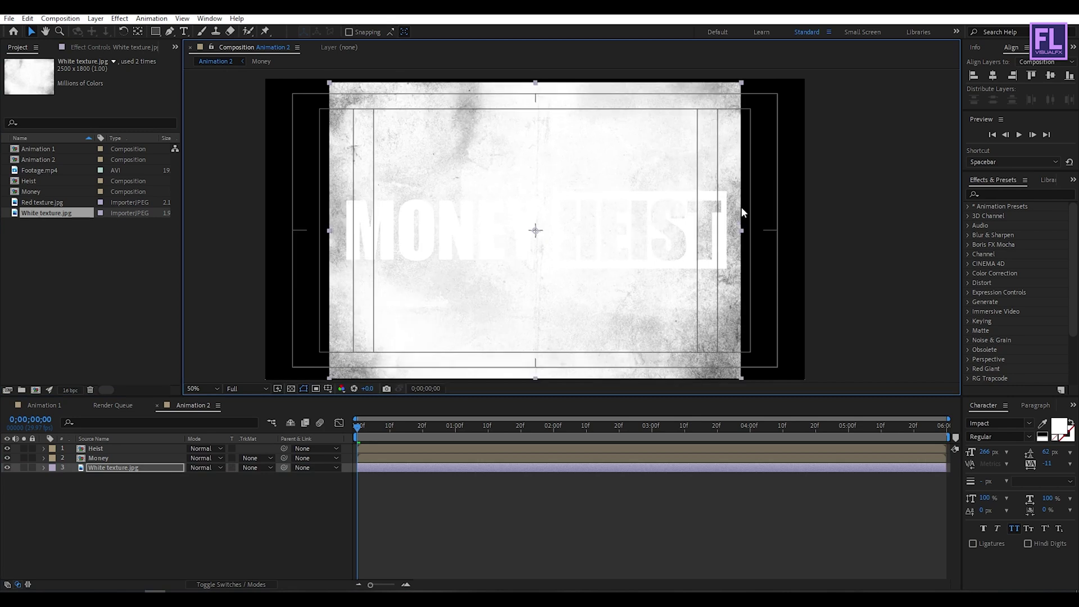
{"action": "left_click_drag", "start_coordinate": [504, 231], "coordinate": [447, 231]}
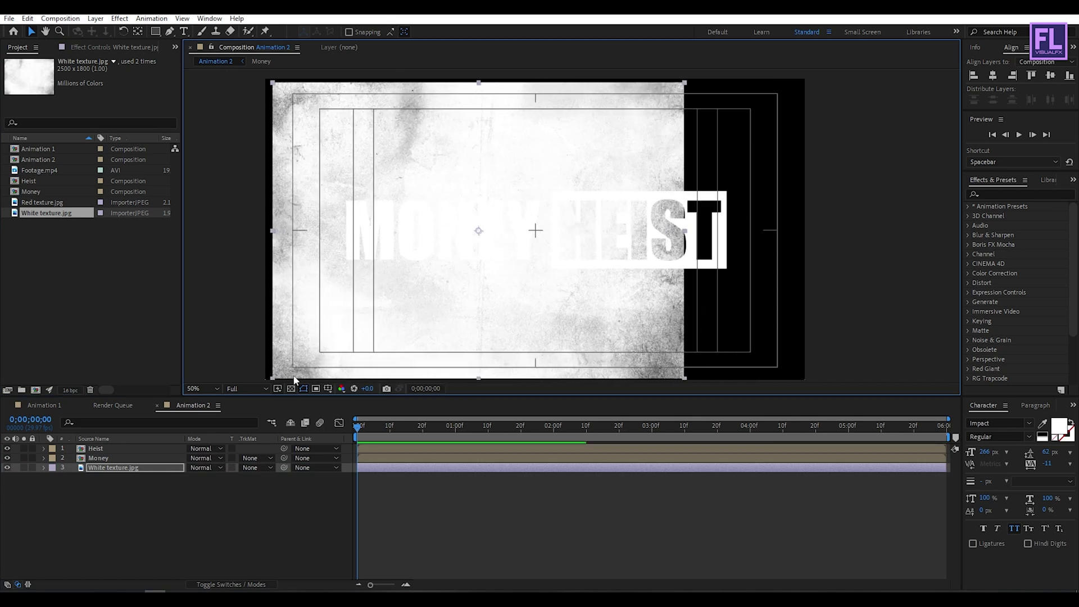
{"action": "left_click", "coordinate": [251, 468]}
{"action": "left_click", "coordinate": [282, 497]}
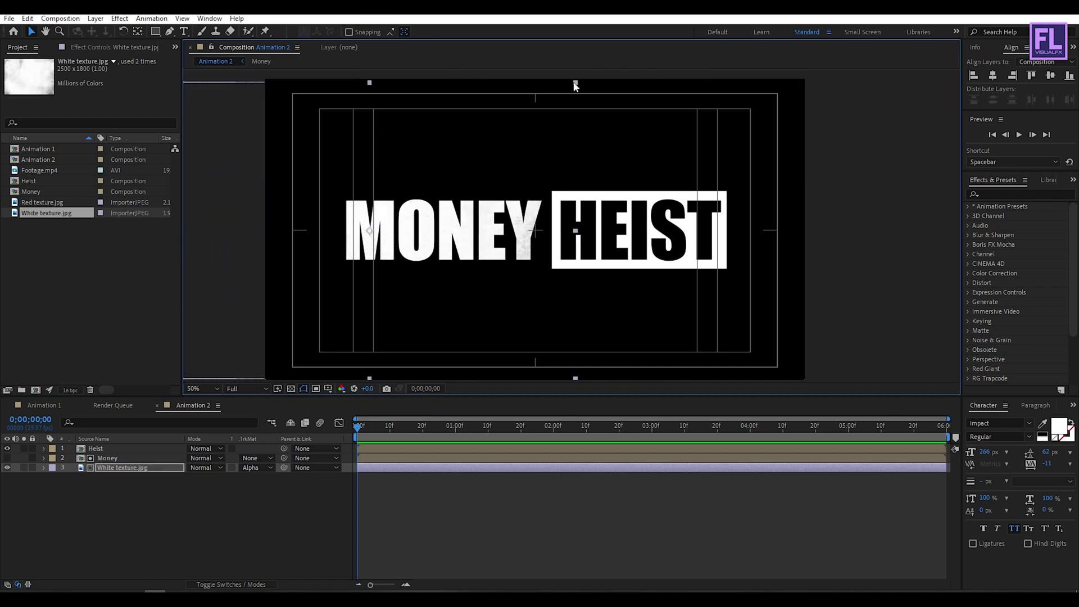
Step: Shrink and reposition the white texture so it covers all of MONEY
{"action": "left_click_drag", "start_coordinate": [575, 82], "coordinate": [508, 159]}
{"action": "left_click_drag", "start_coordinate": [474, 261], "coordinate": [506, 265]}
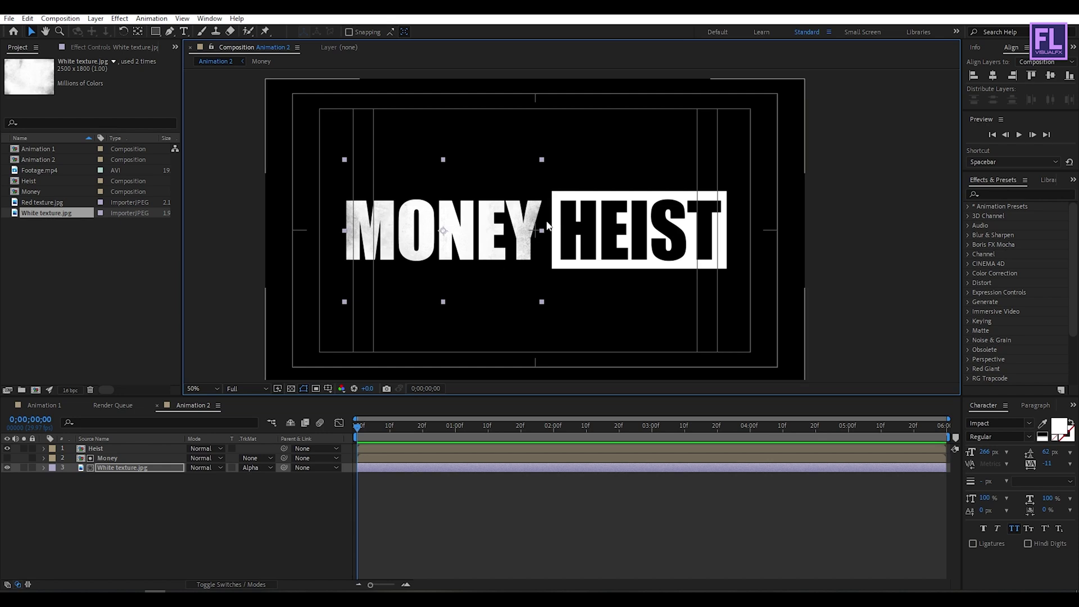
{"action": "left_click_drag", "start_coordinate": [497, 269], "coordinate": [506, 186]}
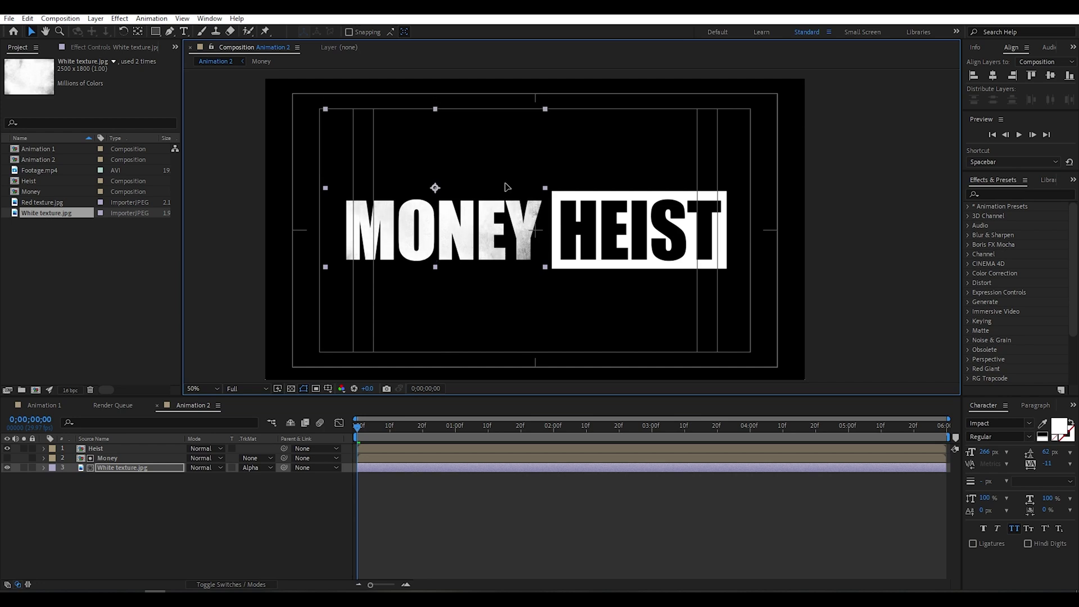
{"action": "left_click", "coordinate": [243, 515]}
Step: Add Red texture.jpg under Heist with Alpha Matte "Heist", adjust it, and hide the safe guides
{"action": "left_click", "coordinate": [49, 203]}
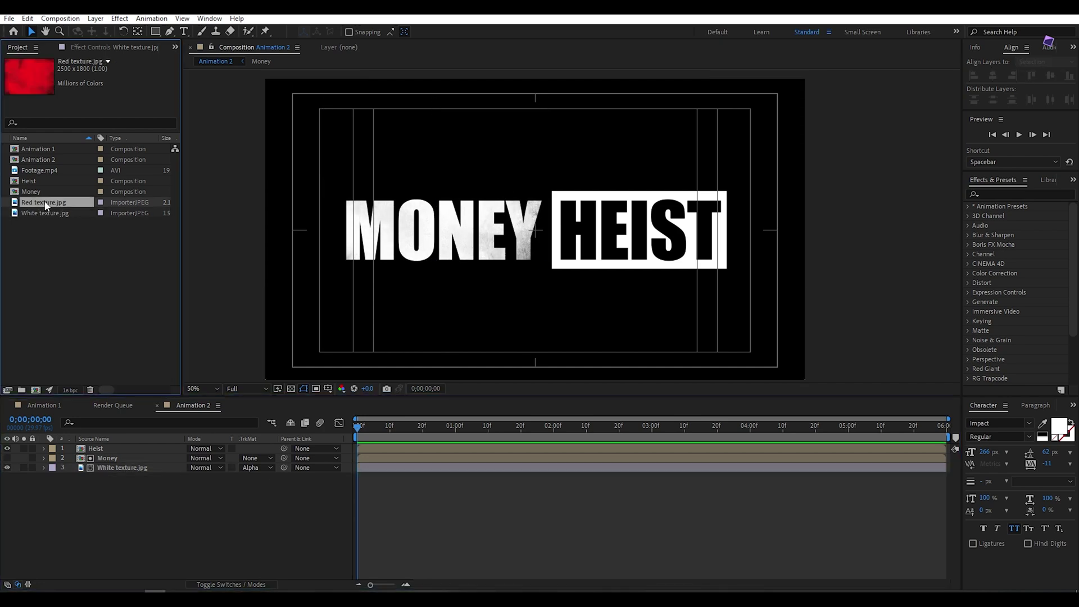
{"action": "left_click_drag", "start_coordinate": [57, 205], "coordinate": [138, 453]}
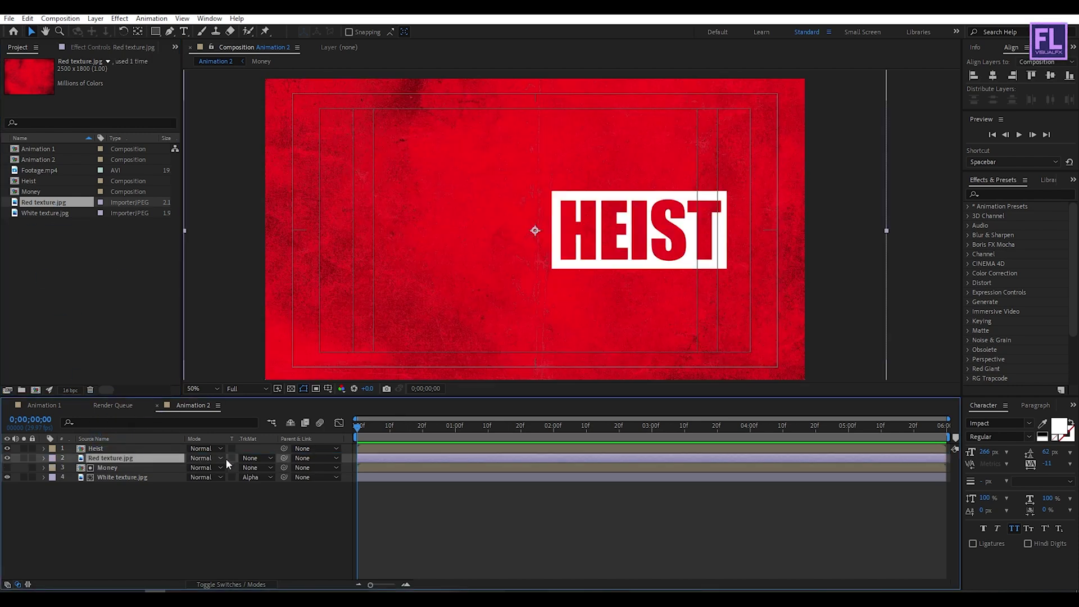
{"action": "left_click", "coordinate": [265, 457]}
{"action": "left_click", "coordinate": [276, 488]}
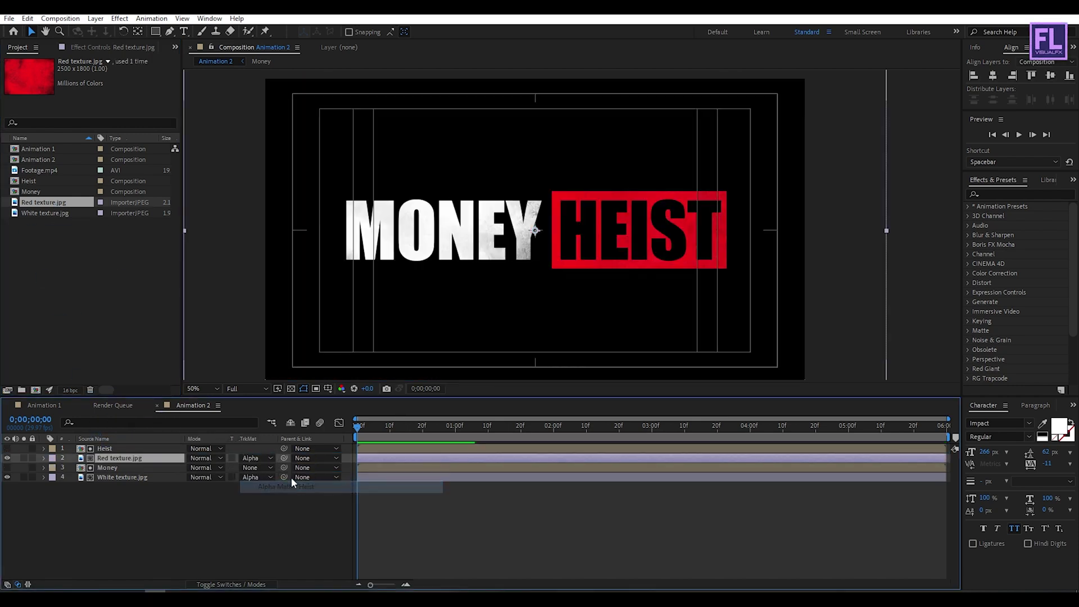
{"action": "left_click_drag", "start_coordinate": [683, 258], "coordinate": [673, 239]}
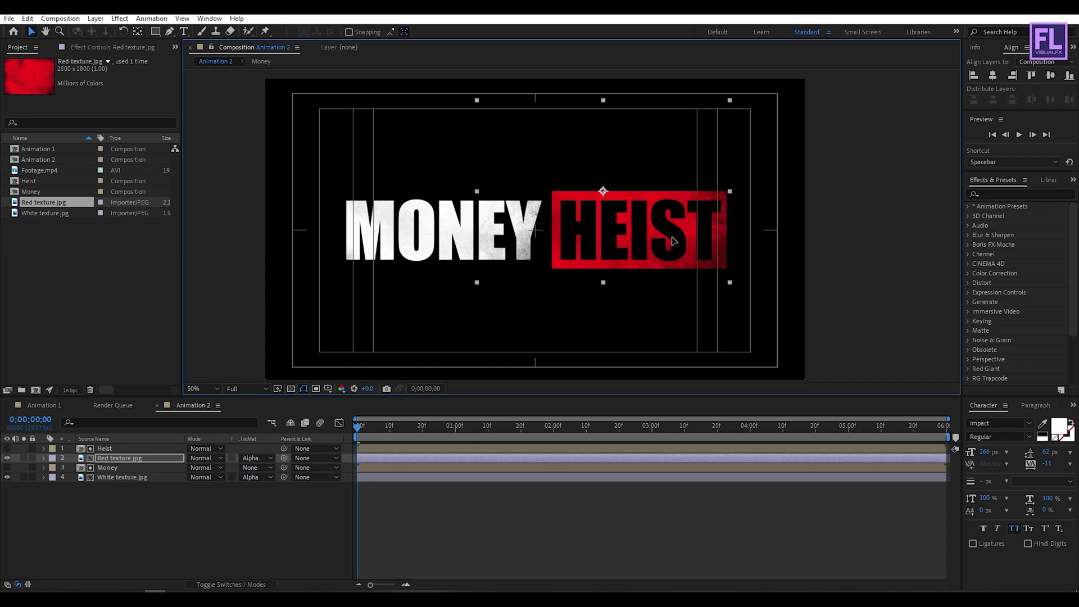
{"action": "left_click", "coordinate": [906, 251]}
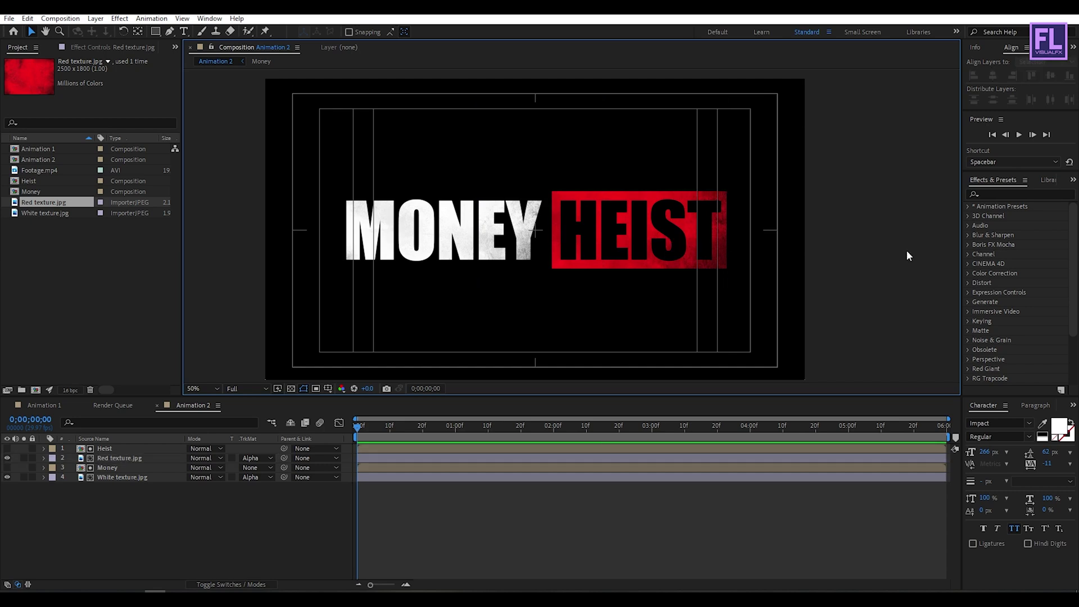
{"action": "key", "text": "apostrophe"}
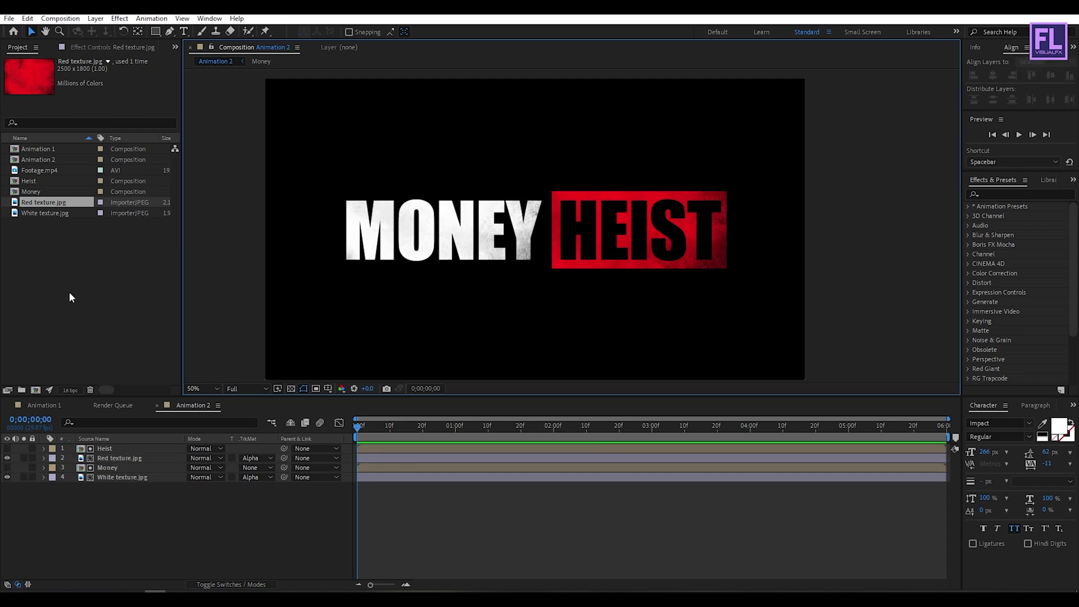
{"action": "left_click", "coordinate": [79, 268]}
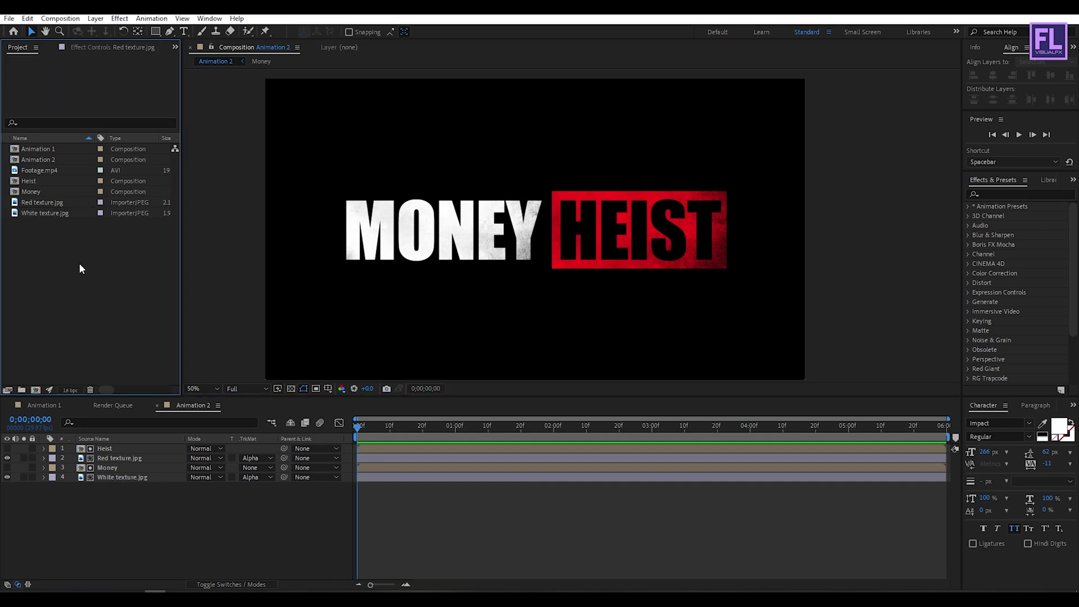
Step: Import Dust.mov and add it as the top layer of Animation 2
{"action": "double_click", "coordinate": [83, 262]}
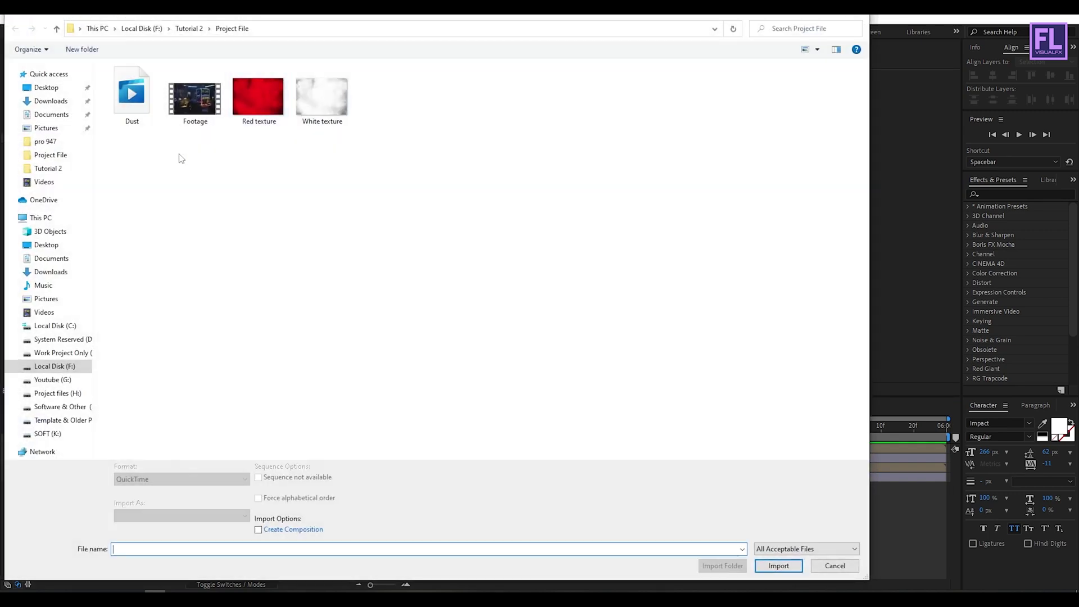
{"action": "double_click", "coordinate": [132, 106]}
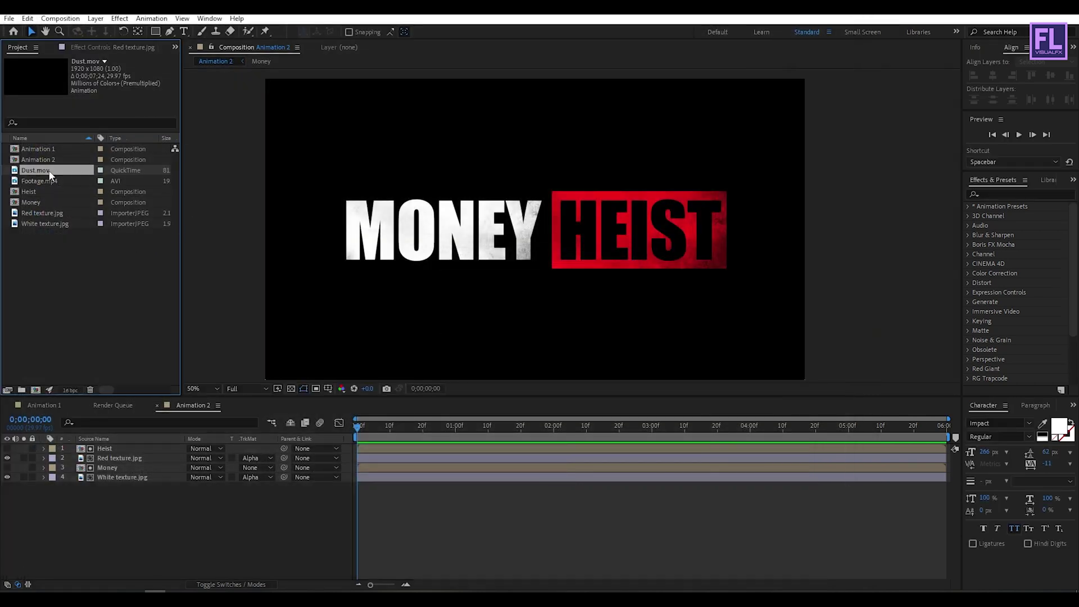
{"action": "left_click_drag", "start_coordinate": [48, 174], "coordinate": [66, 277]}
{"action": "left_click_drag", "start_coordinate": [48, 176], "coordinate": [119, 446]}
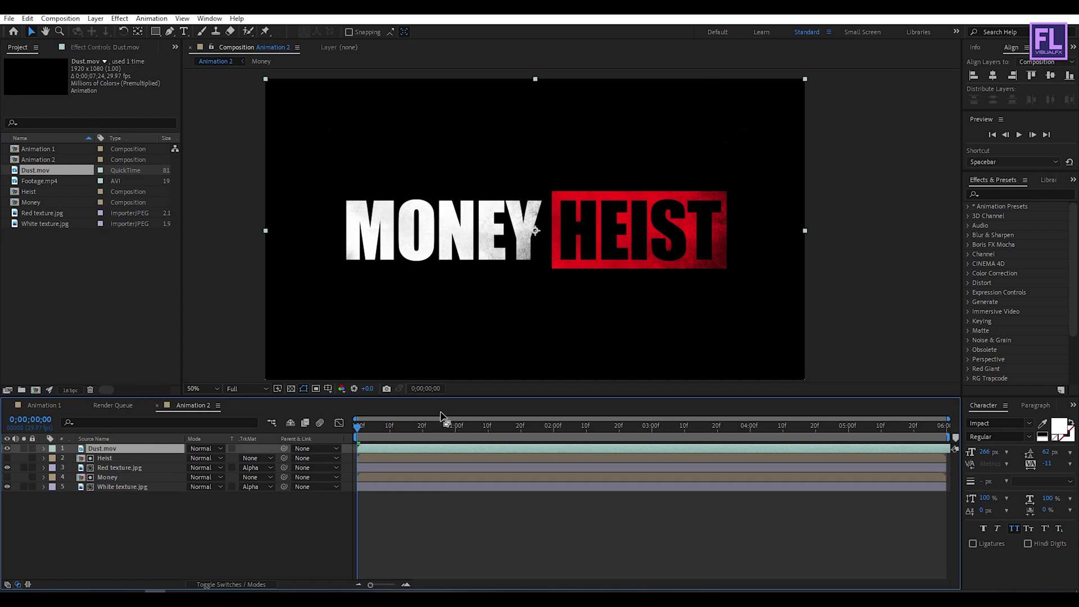
Step: Scale the dust overlay down over HEIST and scrub the timeline to check it
{"action": "left_click_drag", "start_coordinate": [442, 419], "coordinate": [599, 424]}
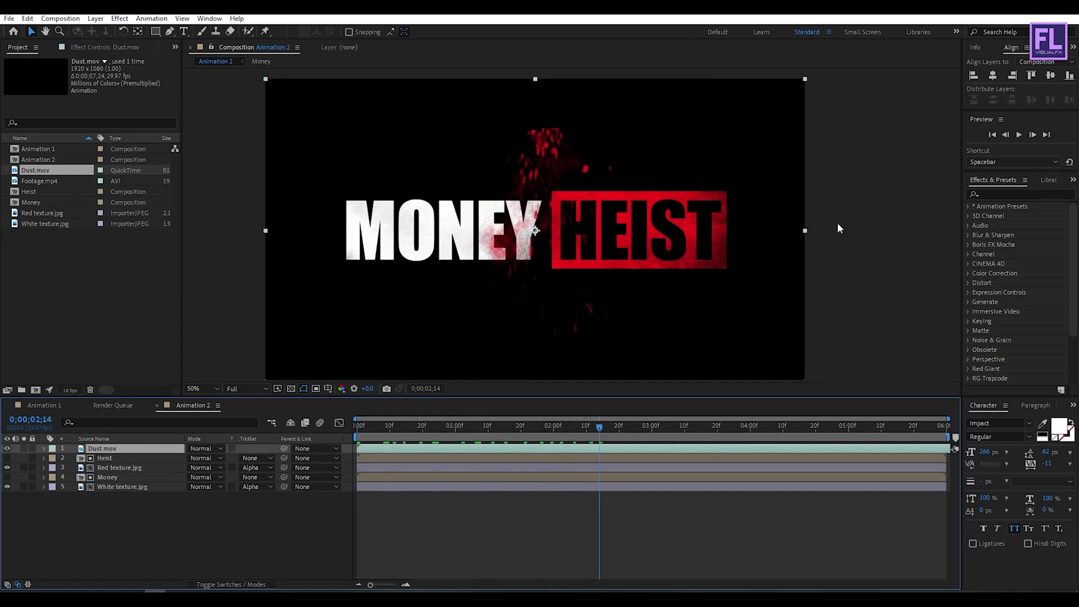
{"action": "left_click_drag", "start_coordinate": [806, 235], "coordinate": [685, 236]}
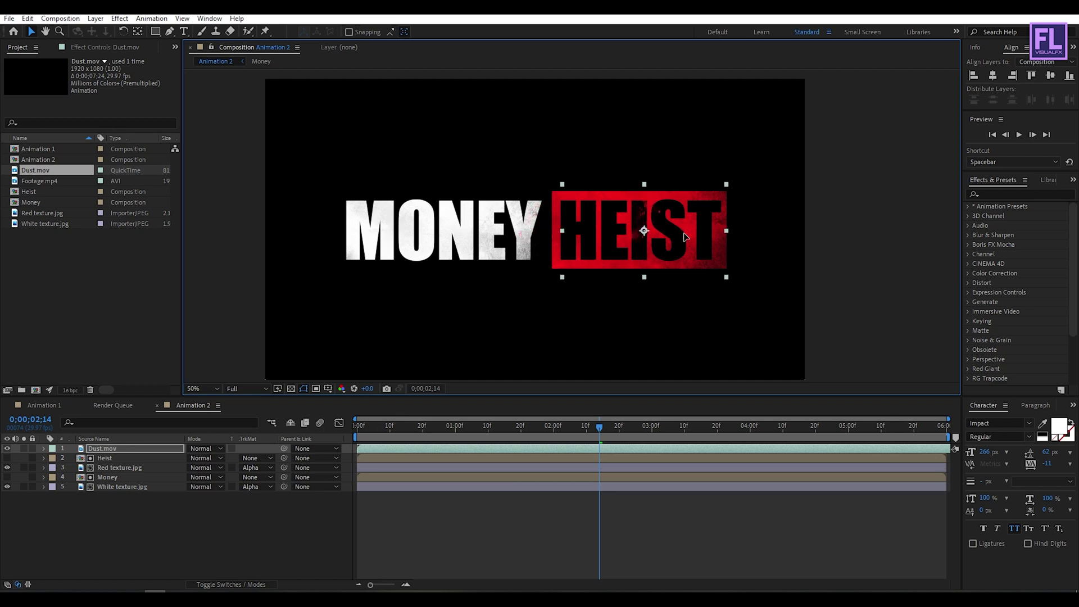
{"action": "left_click_drag", "start_coordinate": [599, 425], "coordinate": [858, 299]}
{"action": "left_click", "coordinate": [858, 298]}
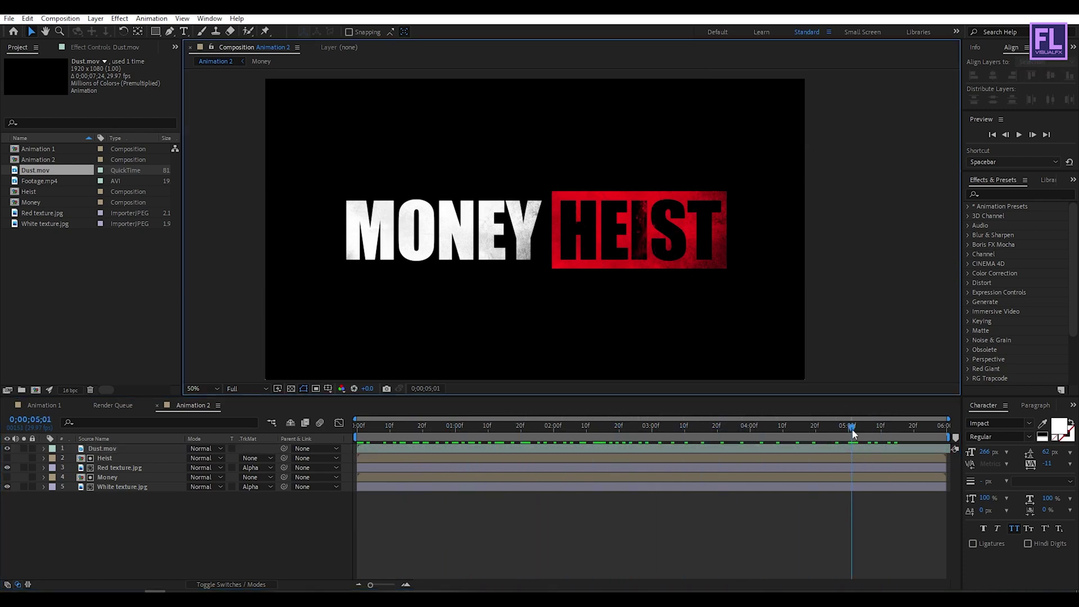
{"action": "left_click_drag", "start_coordinate": [855, 426], "coordinate": [332, 432]}
{"action": "left_click_drag", "start_coordinate": [469, 425], "coordinate": [839, 421]}
{"action": "left_click_drag", "start_coordinate": [615, 441], "coordinate": [178, 490]}
Step: Add a Null Object and parent all title, texture and dust layers to Null 1
{"action": "right_click", "coordinate": [120, 533]}
{"action": "mouse_move", "coordinate": [153, 407]}
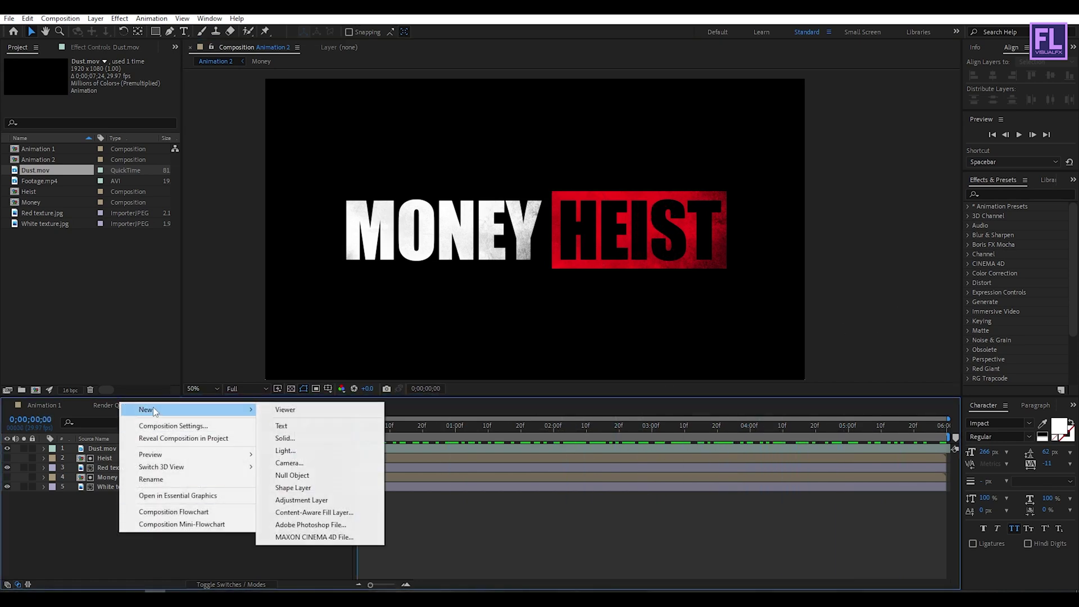
{"action": "left_click", "coordinate": [293, 476]}
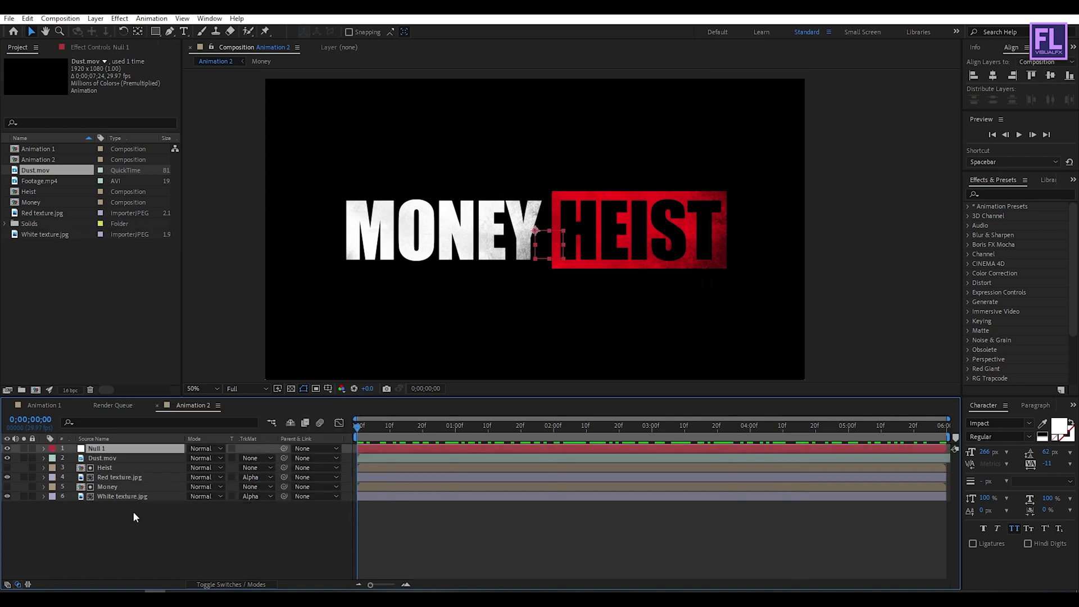
{"action": "left_click_drag", "start_coordinate": [107, 516], "coordinate": [118, 460]}
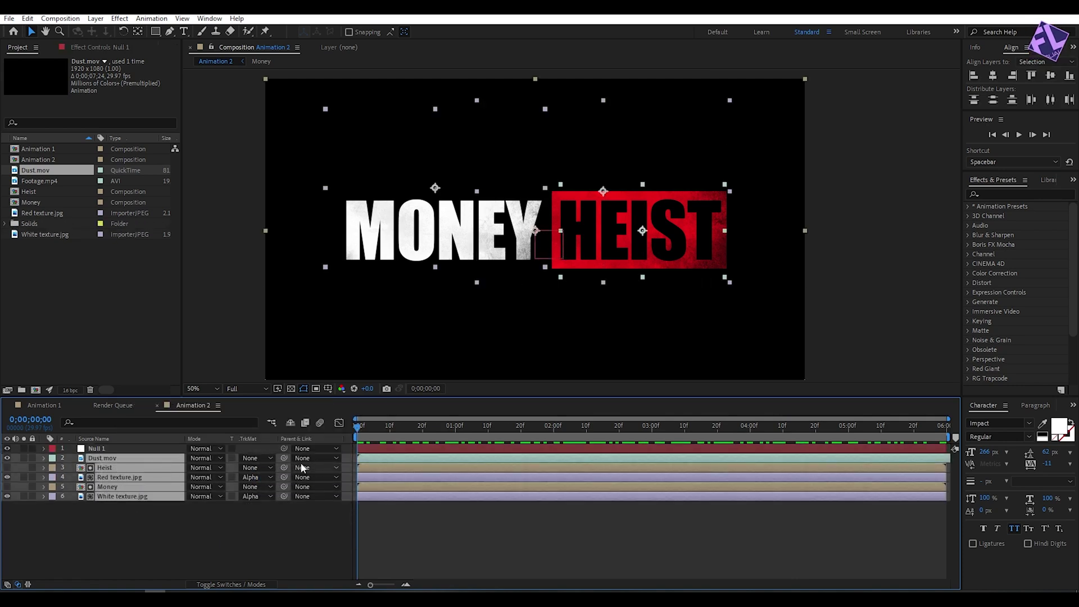
{"action": "left_click_drag", "start_coordinate": [284, 458], "coordinate": [127, 451]}
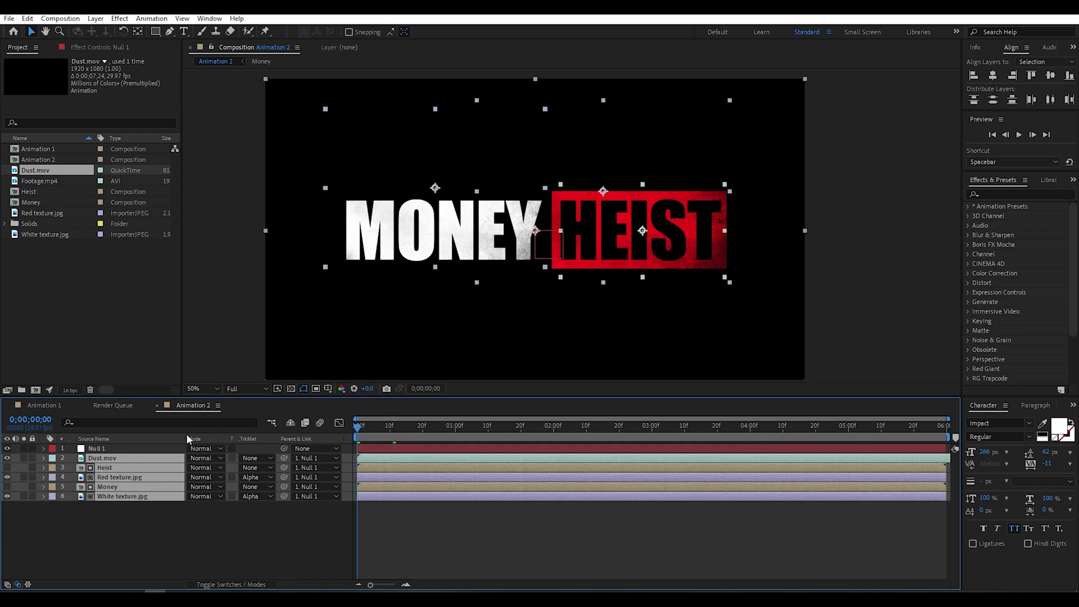
Step: Keyframe Null 1's Scale from 100% at the start to 83% at the end, then preview
{"action": "left_click", "coordinate": [116, 449]}
{"action": "key", "text": "s"}
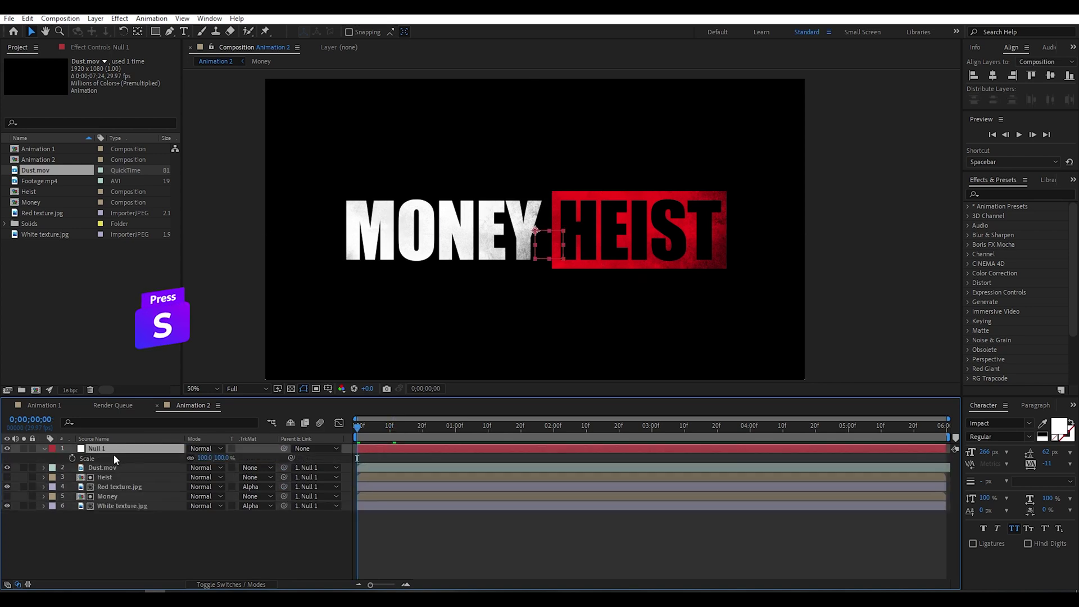
{"action": "left_click", "coordinate": [72, 458]}
{"action": "key", "text": "Page_Down"}
{"action": "key", "text": "Page_Down"}
{"action": "key", "text": "Page_Down"}
{"action": "key", "text": "Page_Down"}
{"action": "key", "text": "Page_Down"}
{"action": "key", "text": "Page_Down"}
{"action": "key", "text": "Page_Down"}
{"action": "key", "text": "Page_Down"}
{"action": "key", "text": "Page_Down"}
{"action": "key", "text": "Page_Down"}
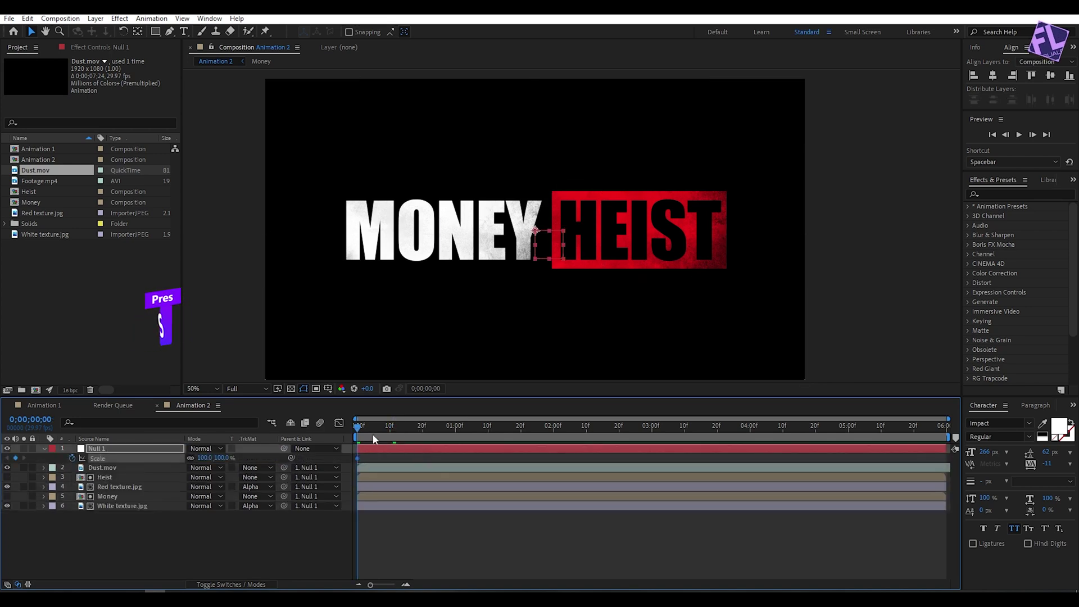
{"action": "key", "text": "End"}
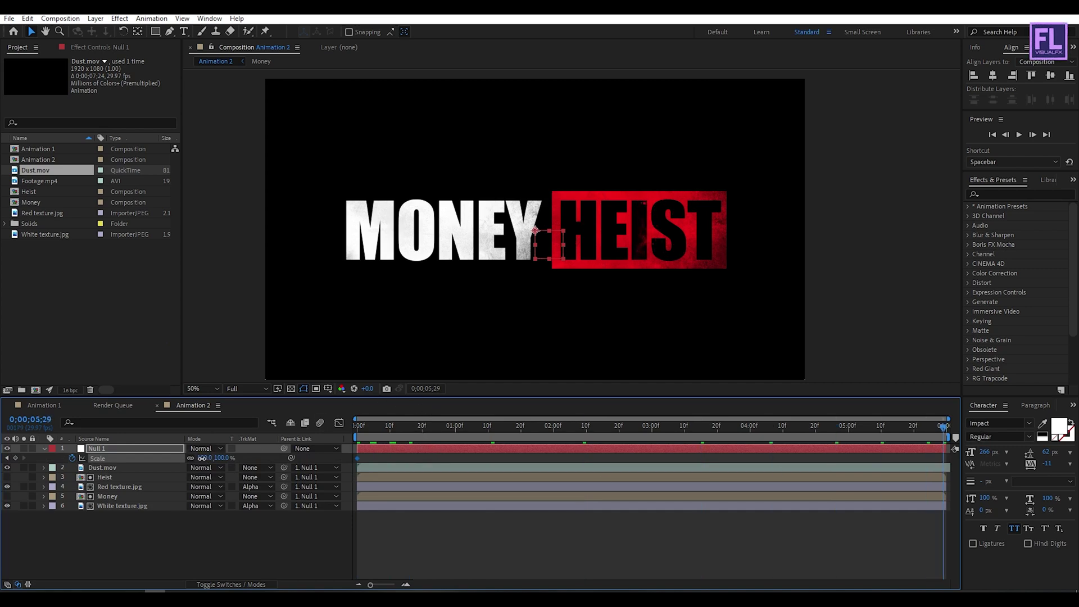
{"action": "mouse_move", "coordinate": [201, 459]}
{"action": "left_mouse_down"}
{"action": "mouse_move", "coordinate": [192, 458]}
{"action": "mouse_move", "coordinate": [201, 460]}
{"action": "left_mouse_up"}
{"action": "key", "text": "Home"}
{"action": "key", "text": "space"}
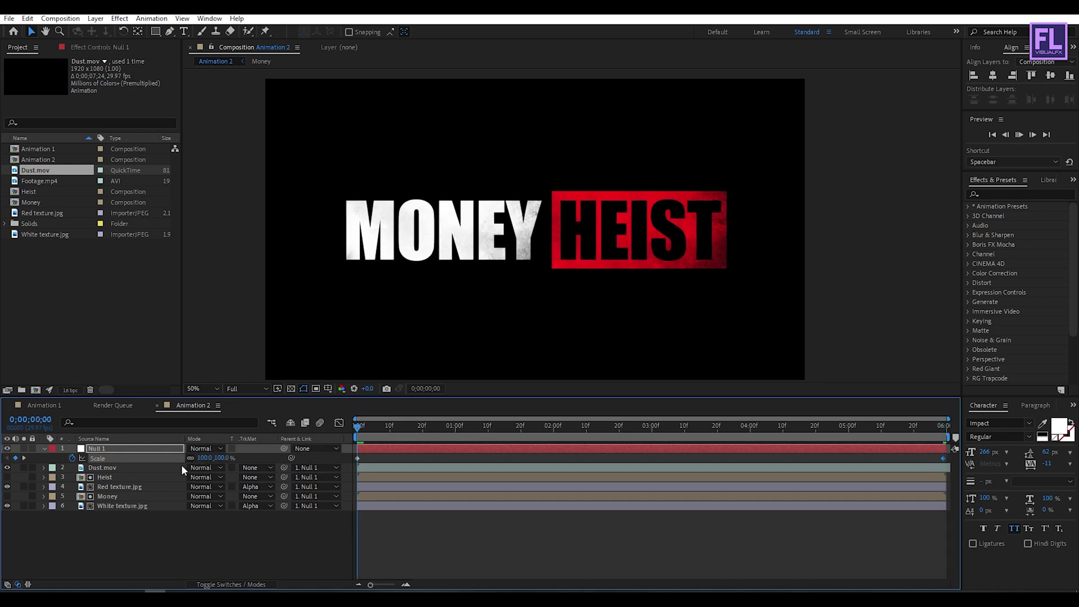